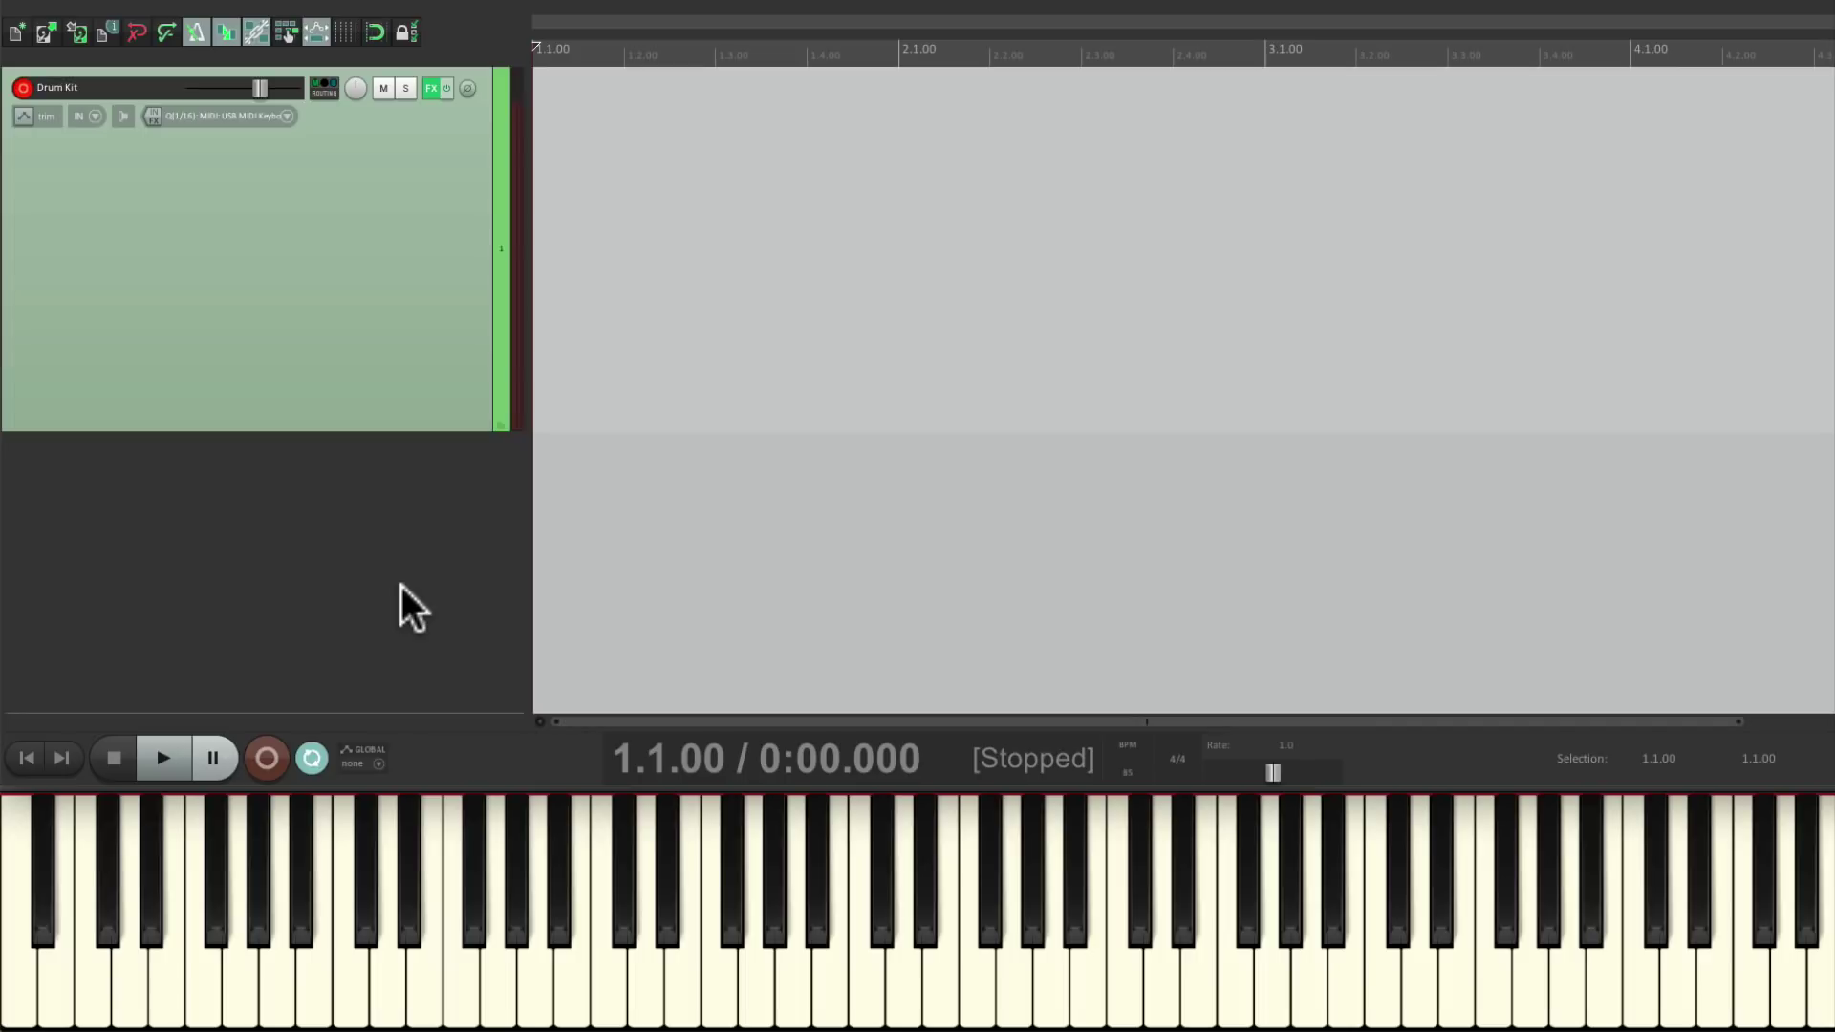
Record a four-bar drum pattern on the Drum Kit track, then play it from bar 2.
key(ctrl+r)
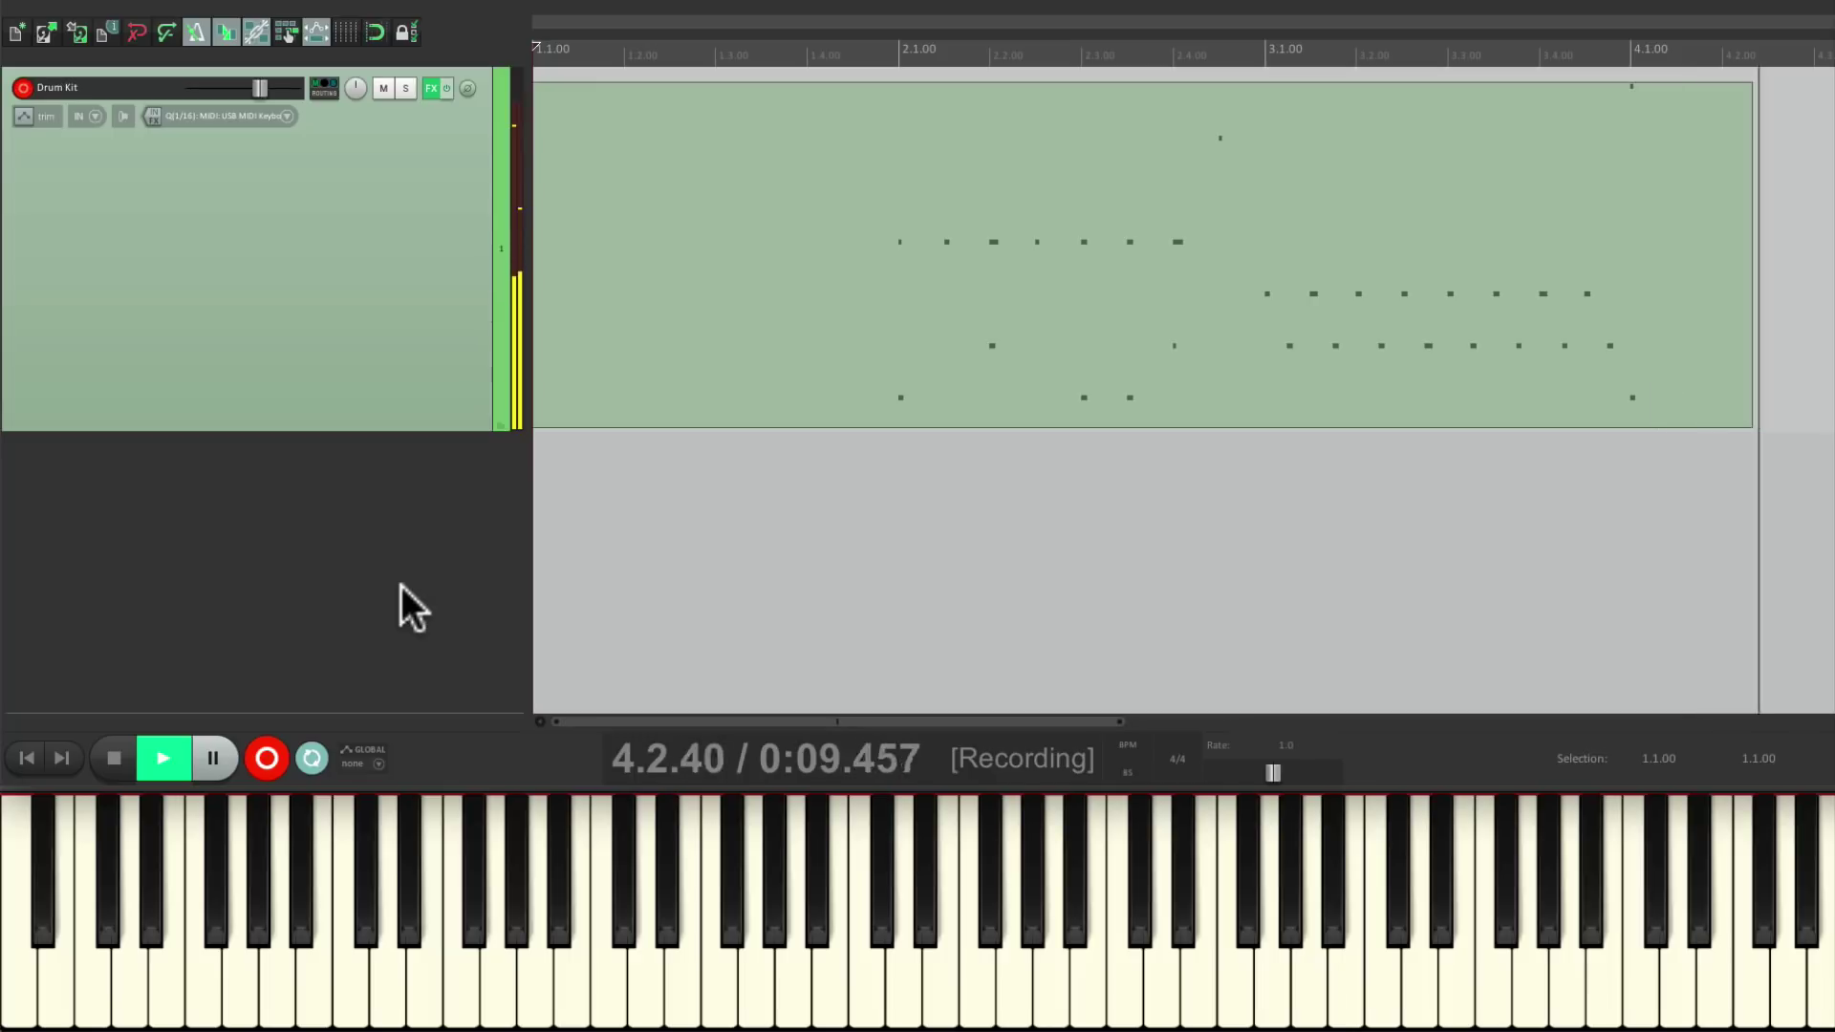
key(space)
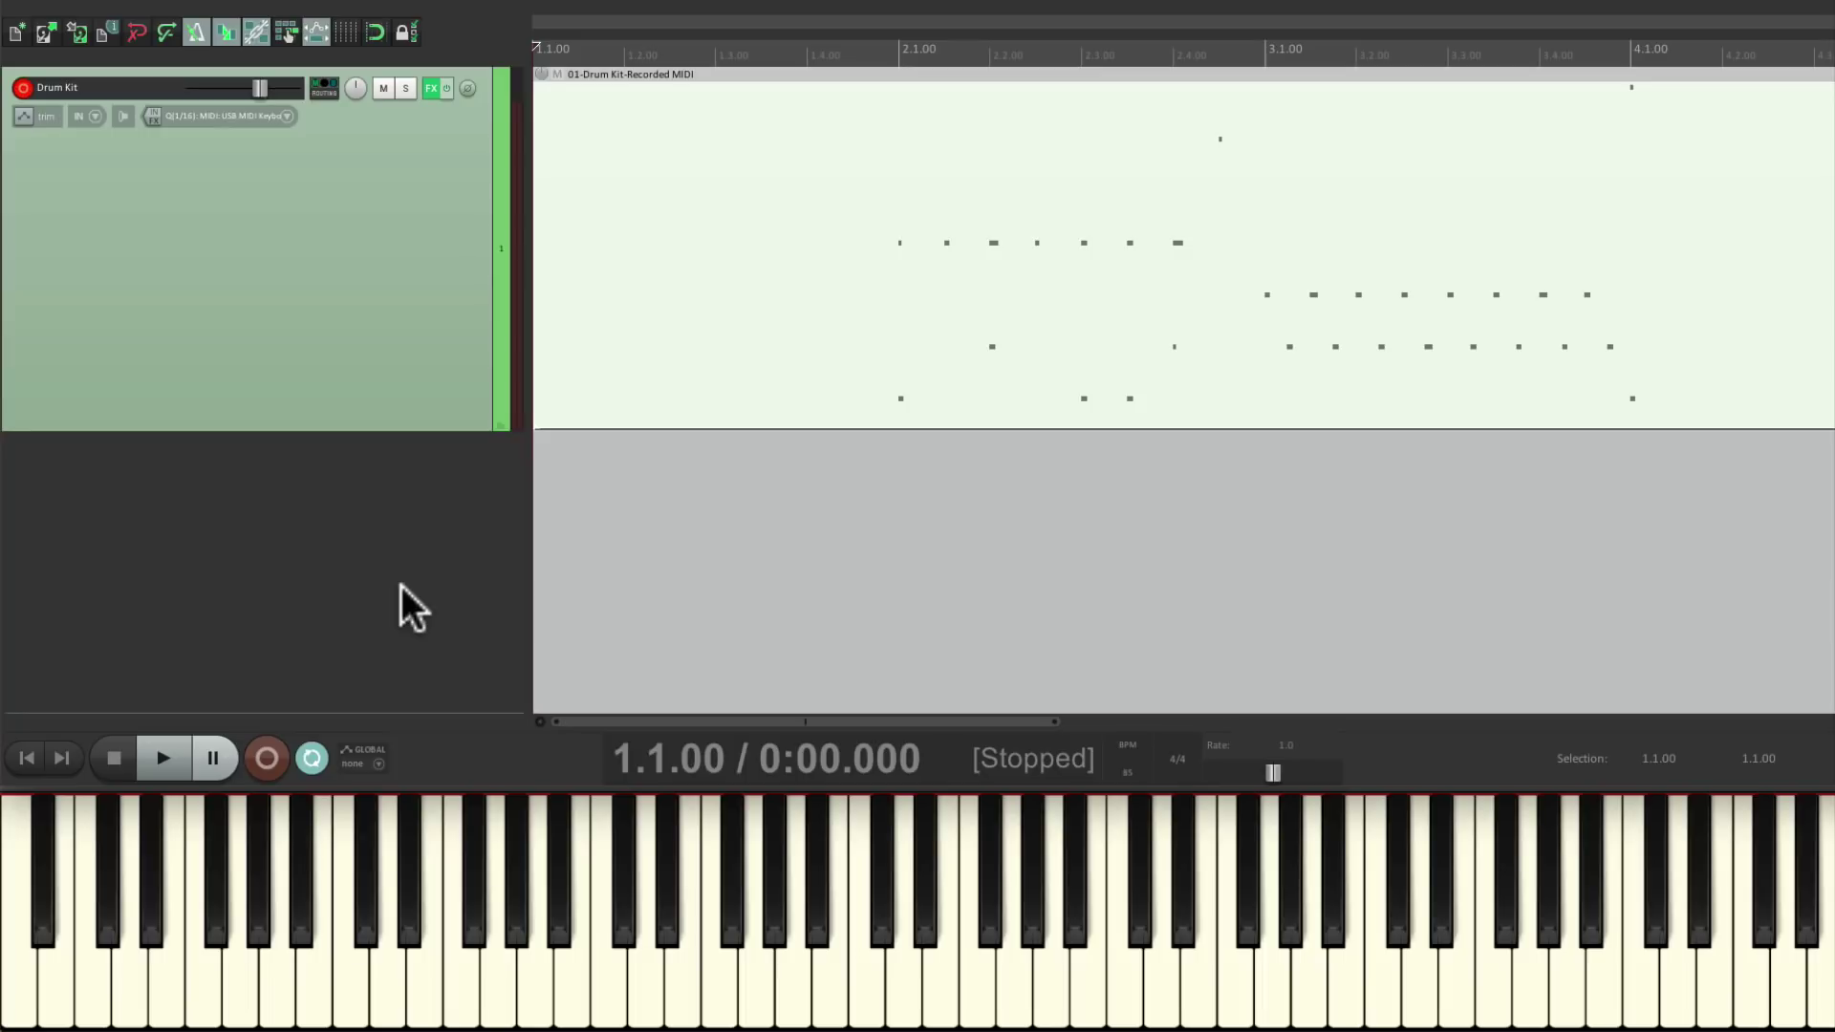
click(873, 48)
key(space)
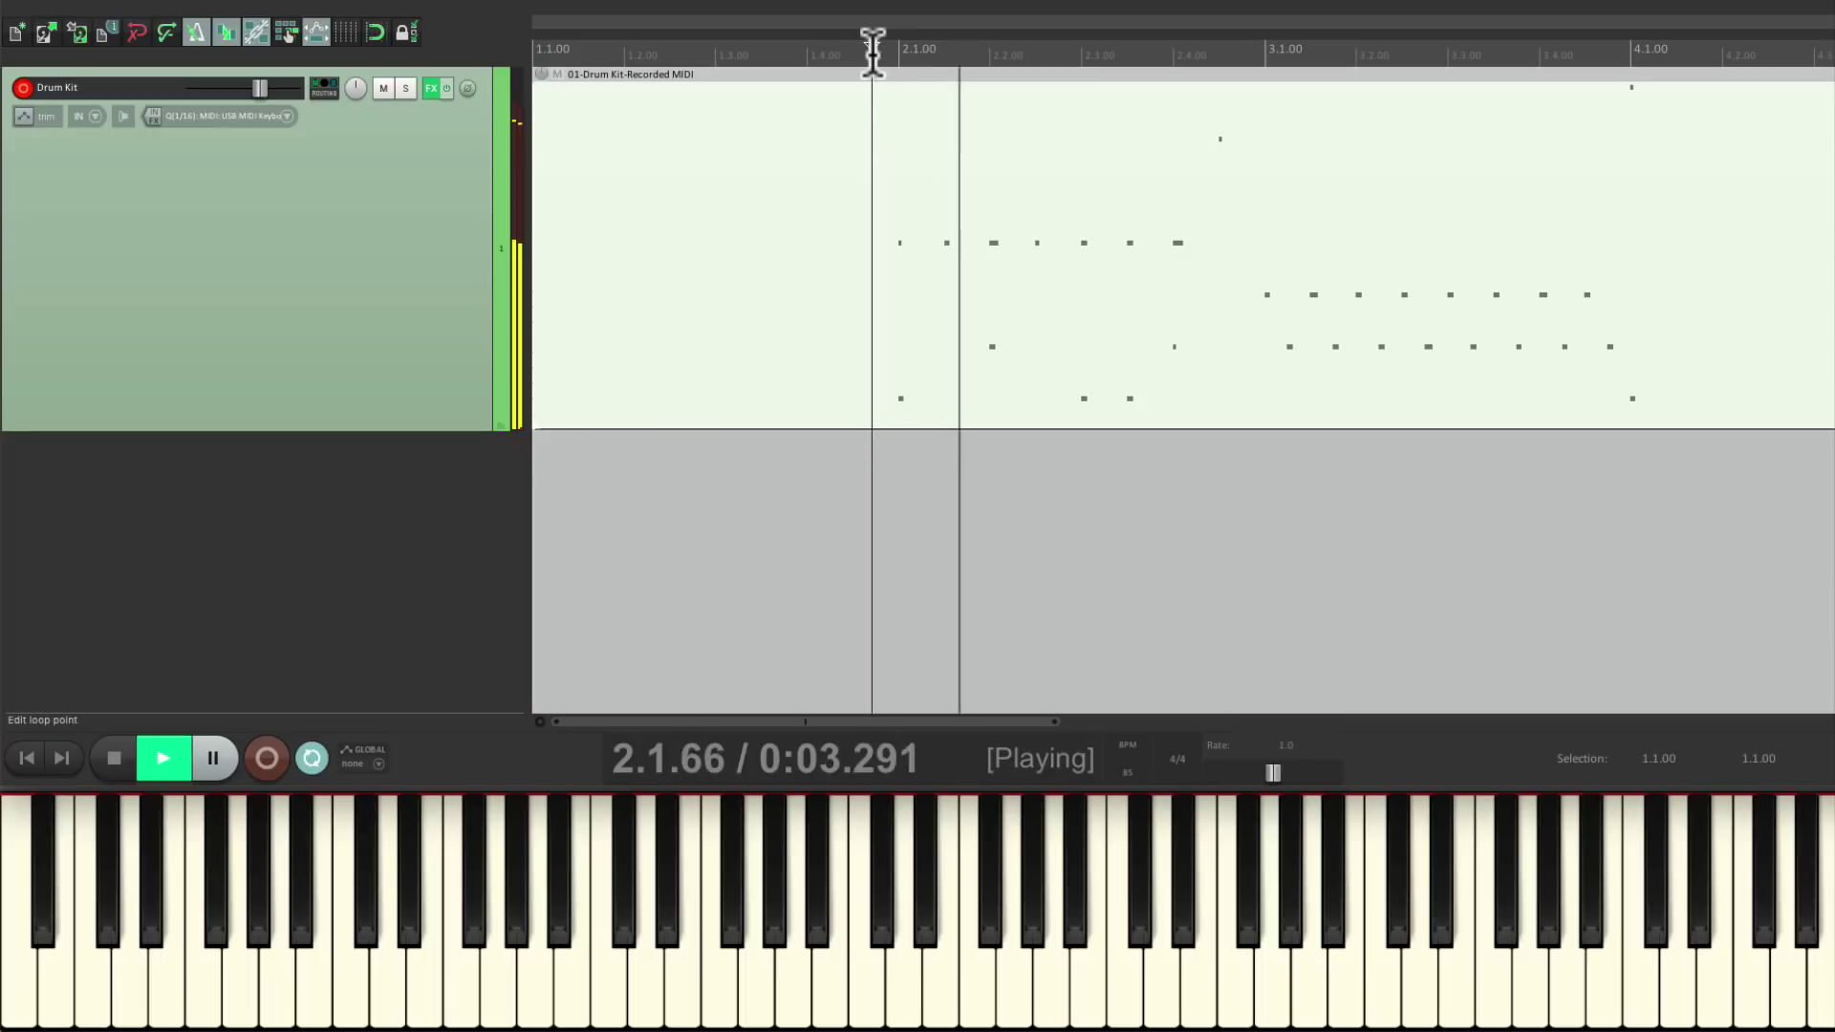
scroll(912, 171, right, 5)
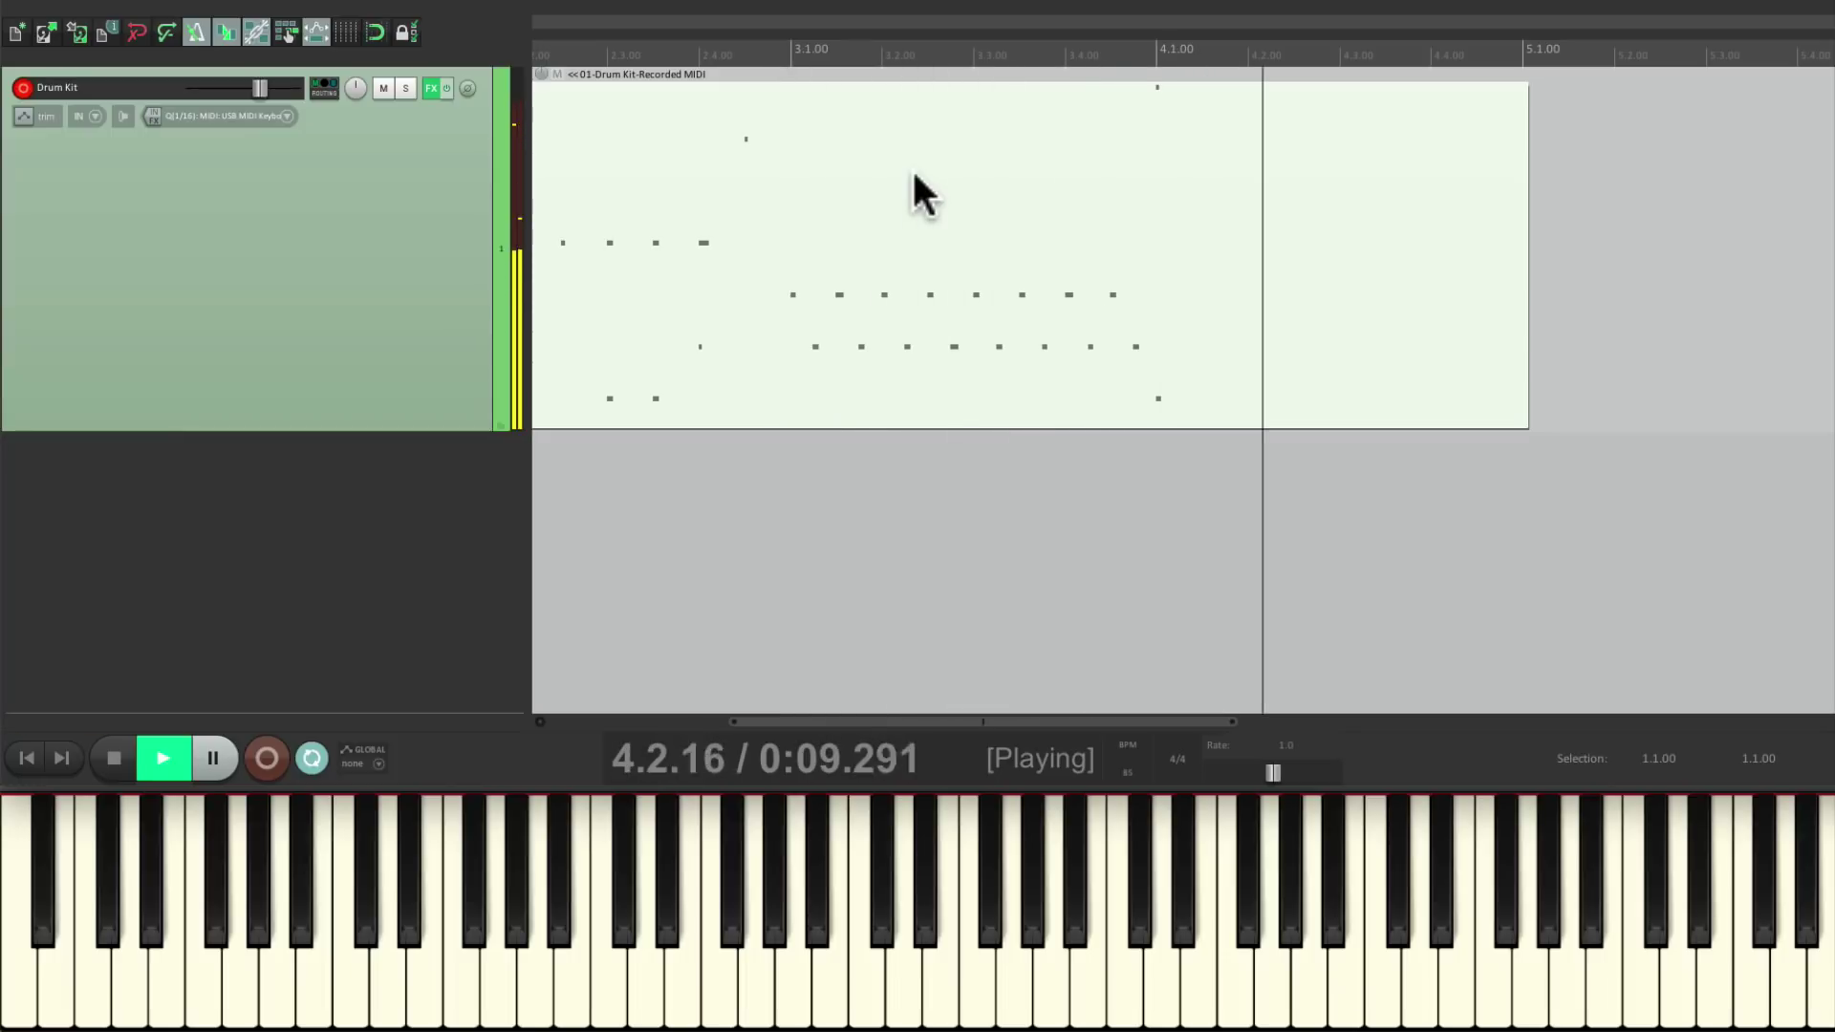
key(space)
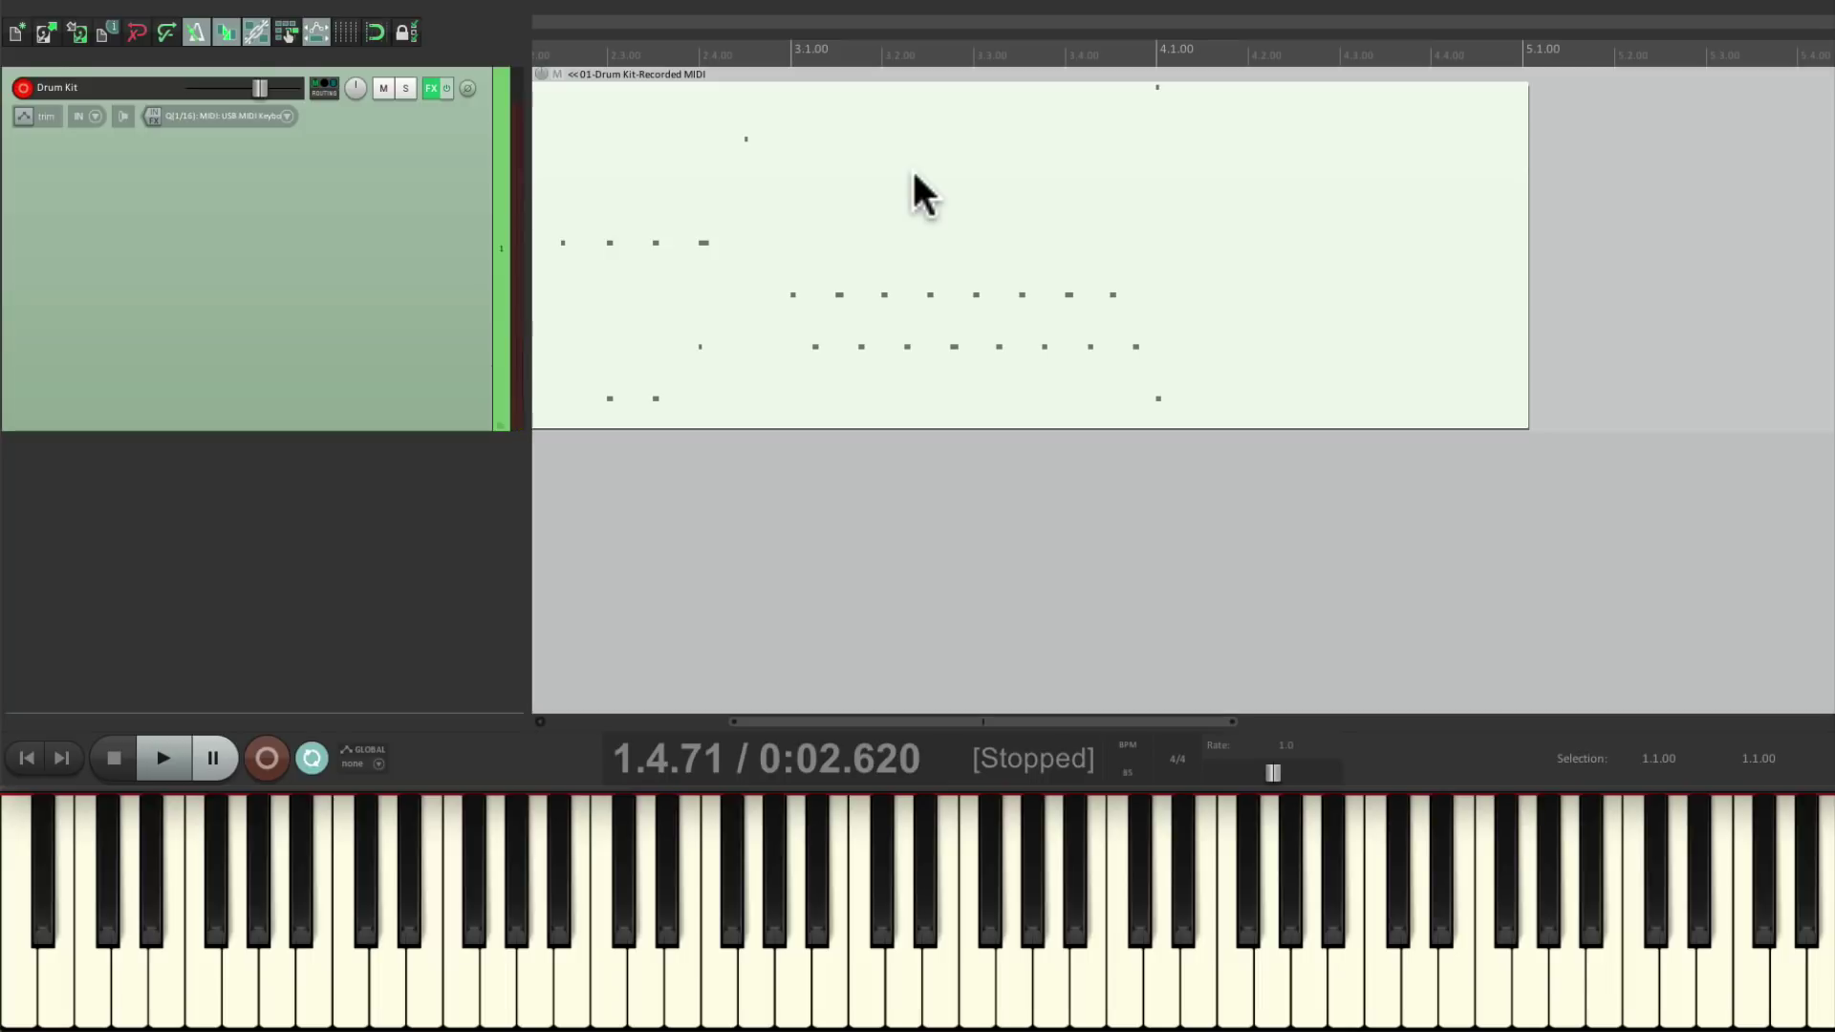
Open the recorded drum item in the MIDI editor with the Velocity lane shown.
double_click(871, 187)
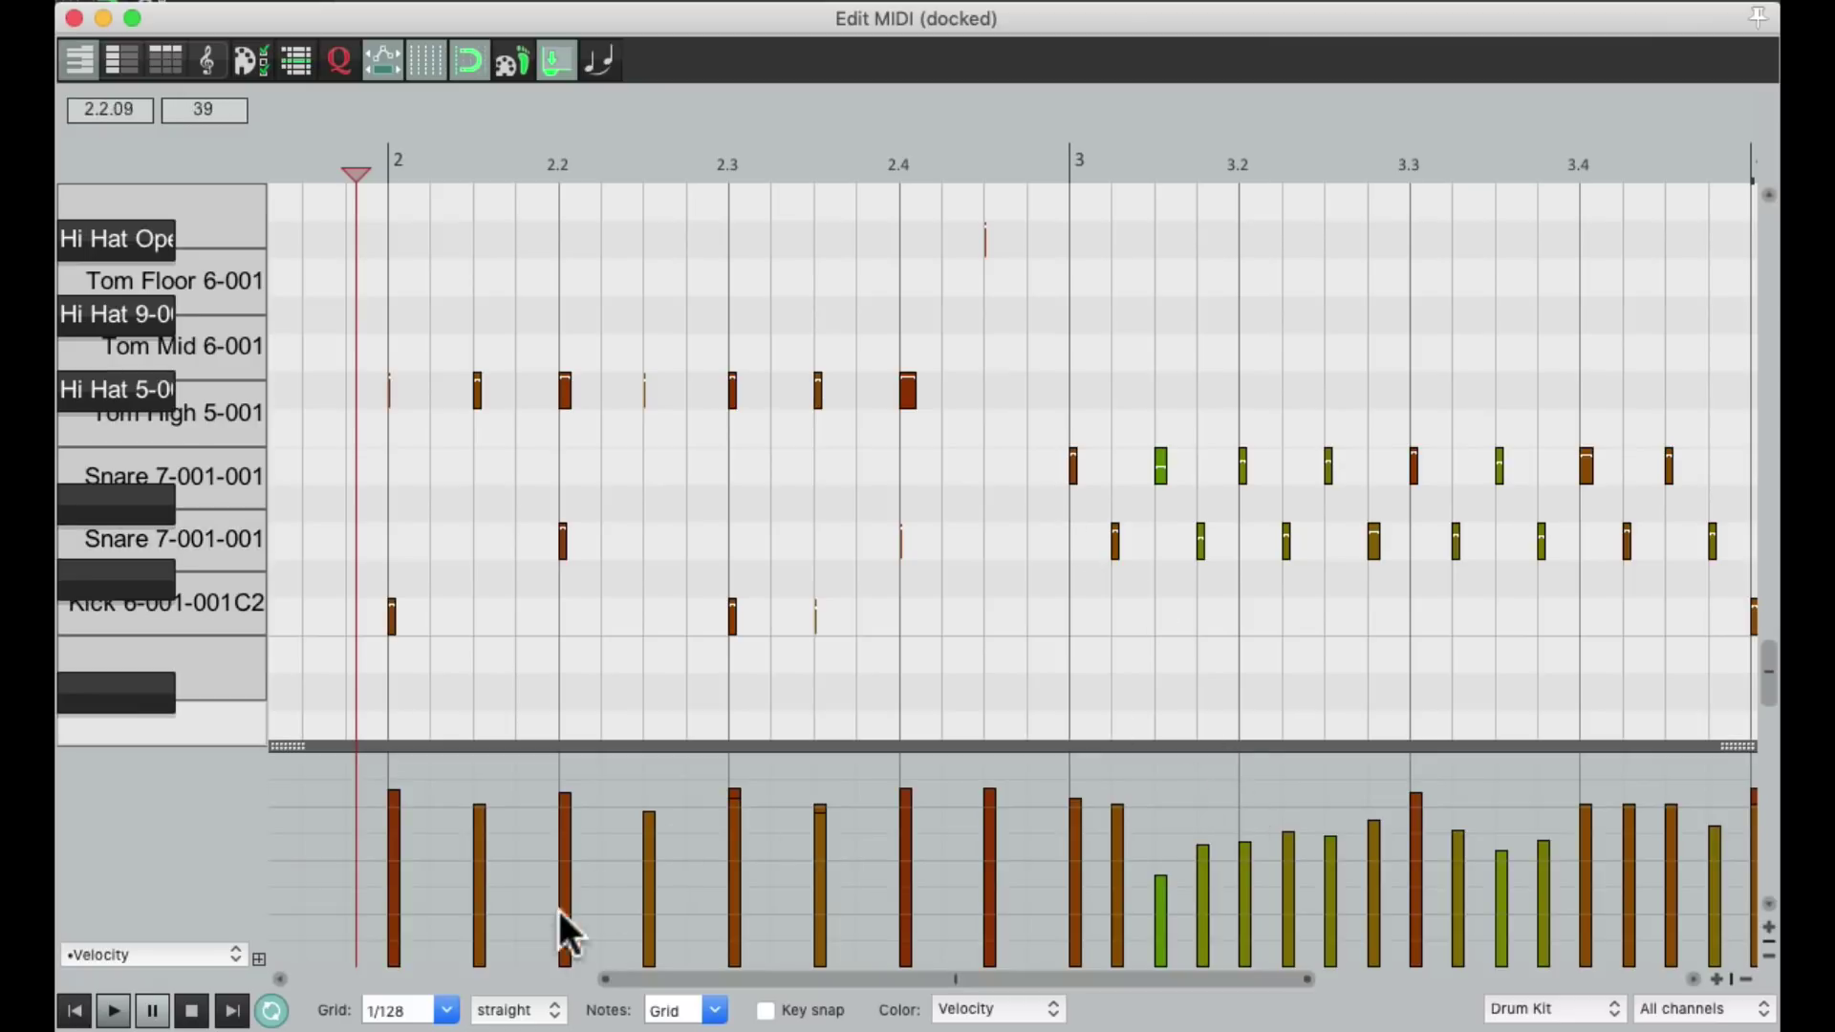
click(232, 954)
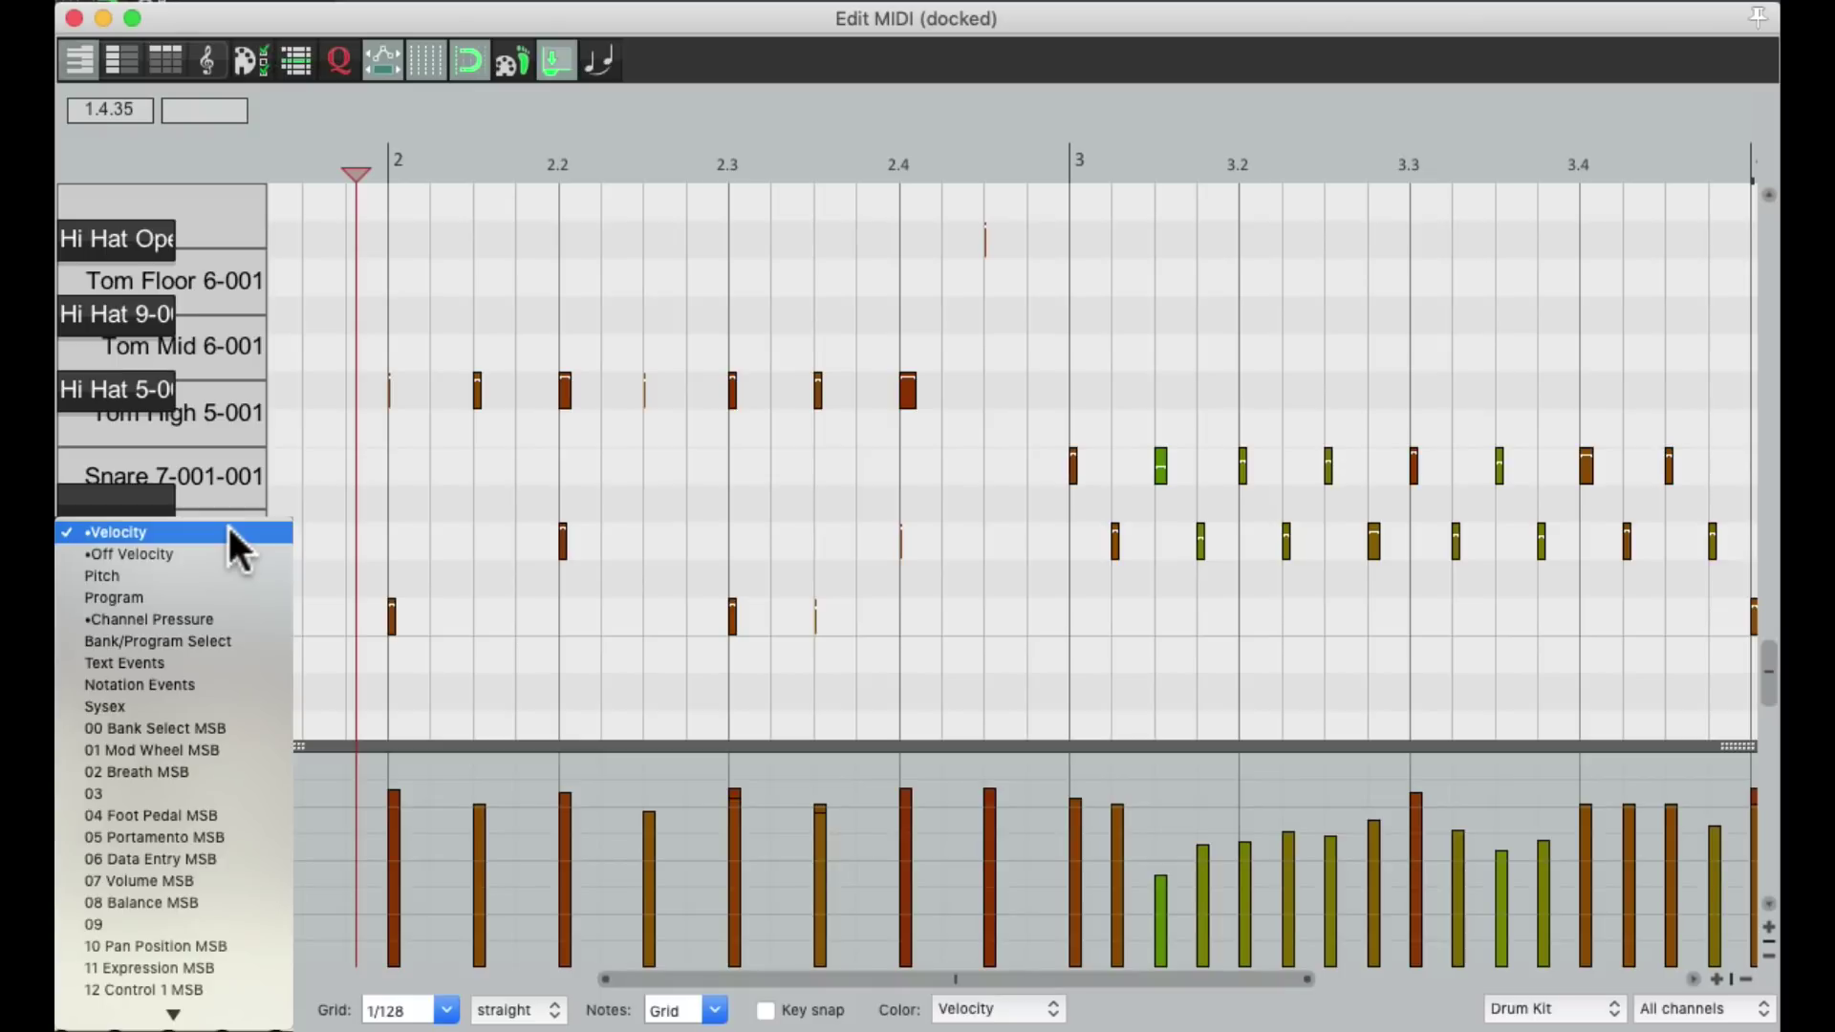
click(227, 720)
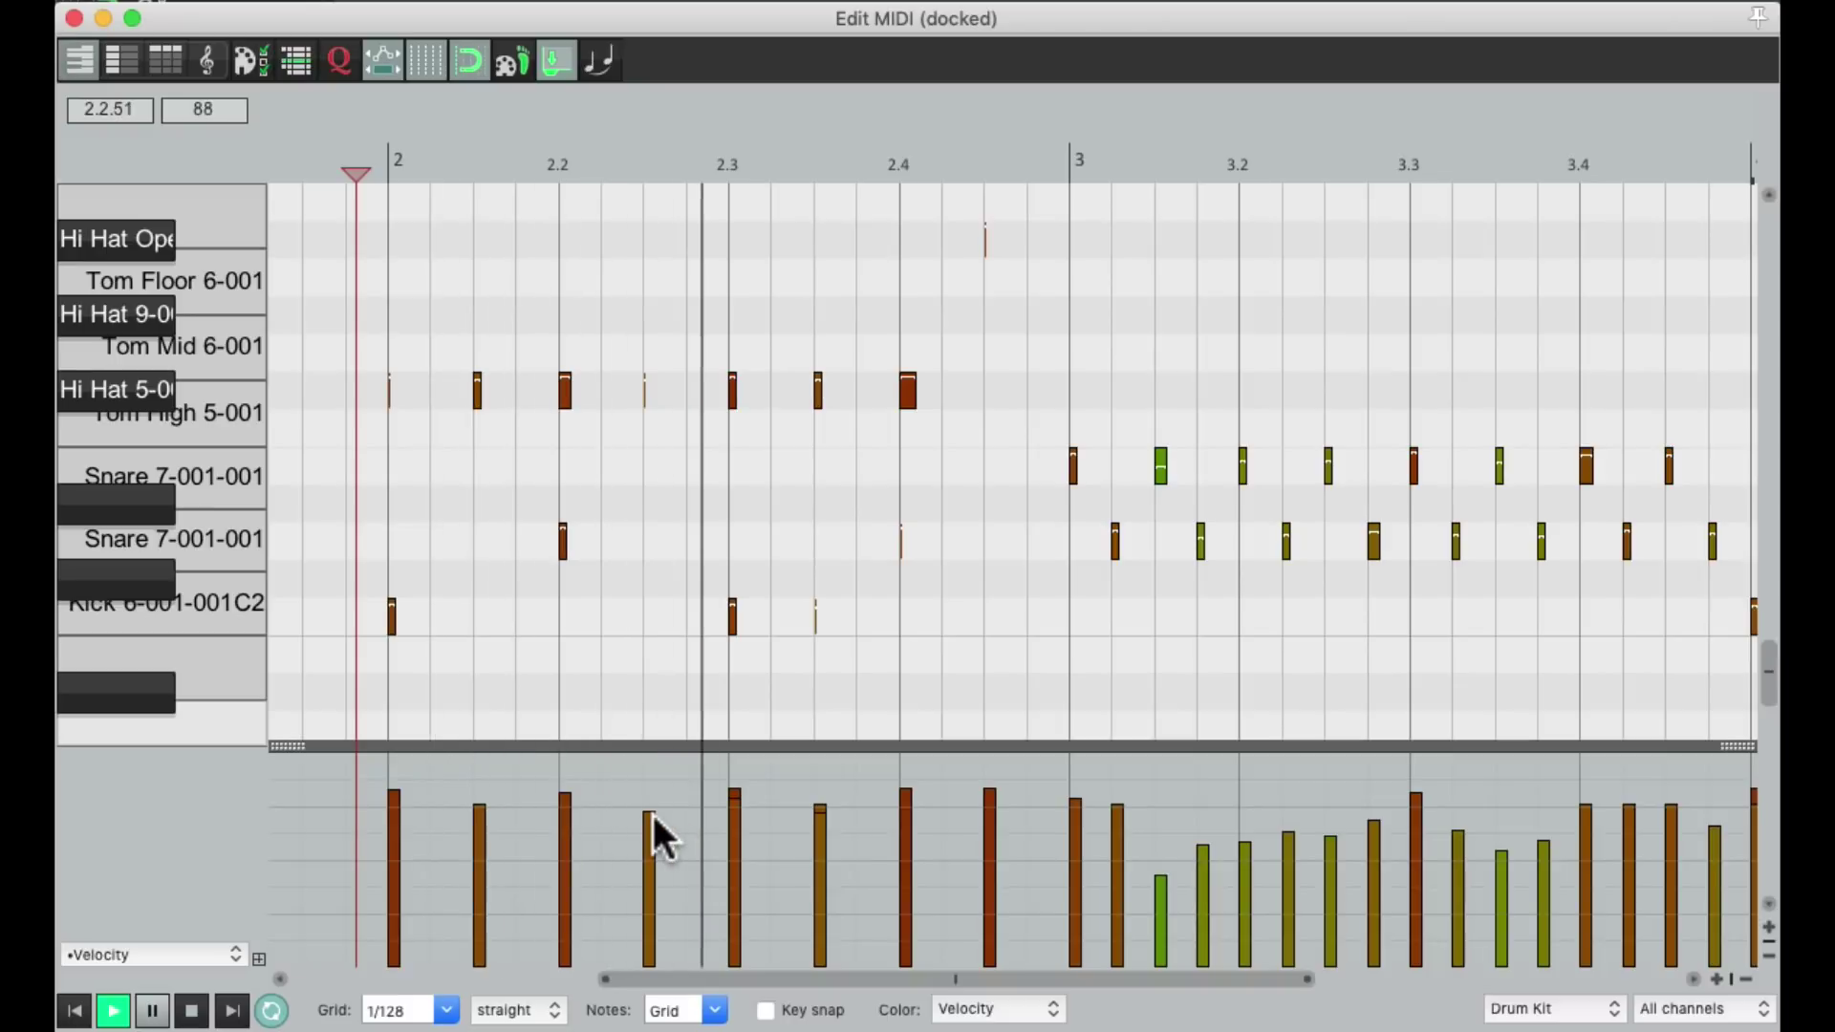
Redraw the bar-3 snare roll velocities freehand as a rising crescendo.
drag(1211, 122, 815, 127)
key(space)
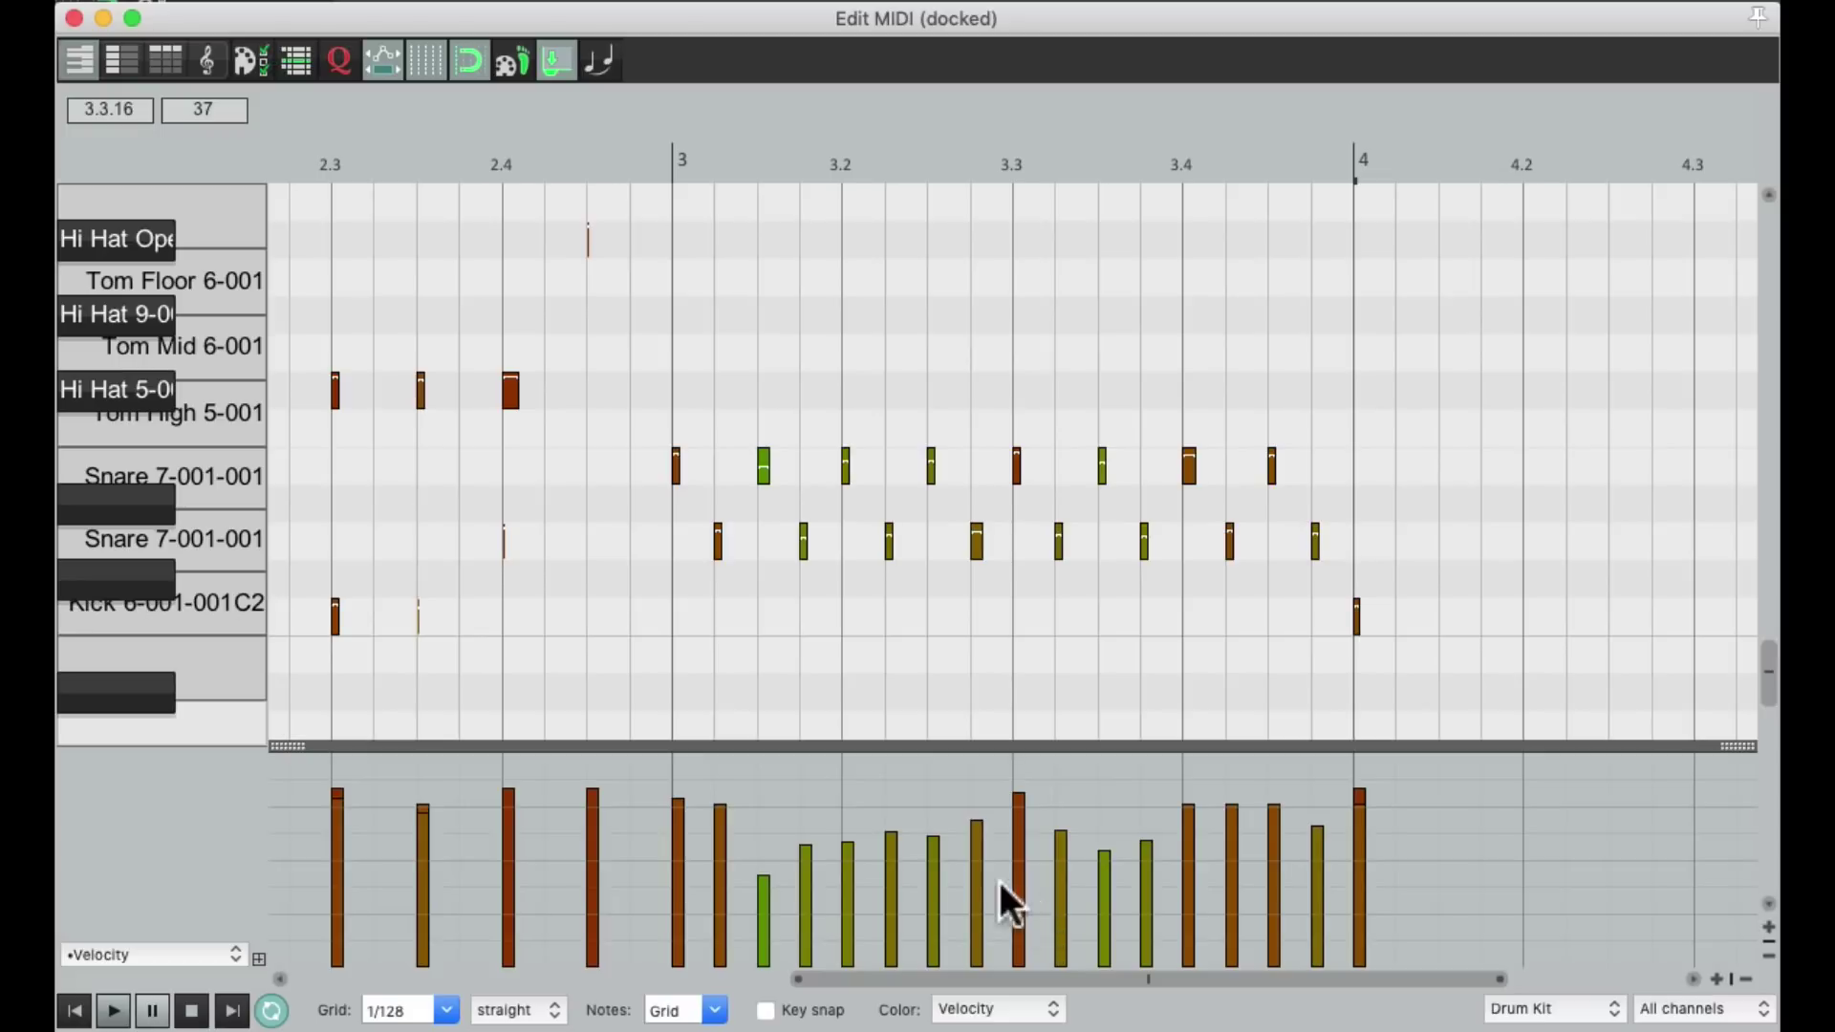
drag(748, 882, 1340, 794)
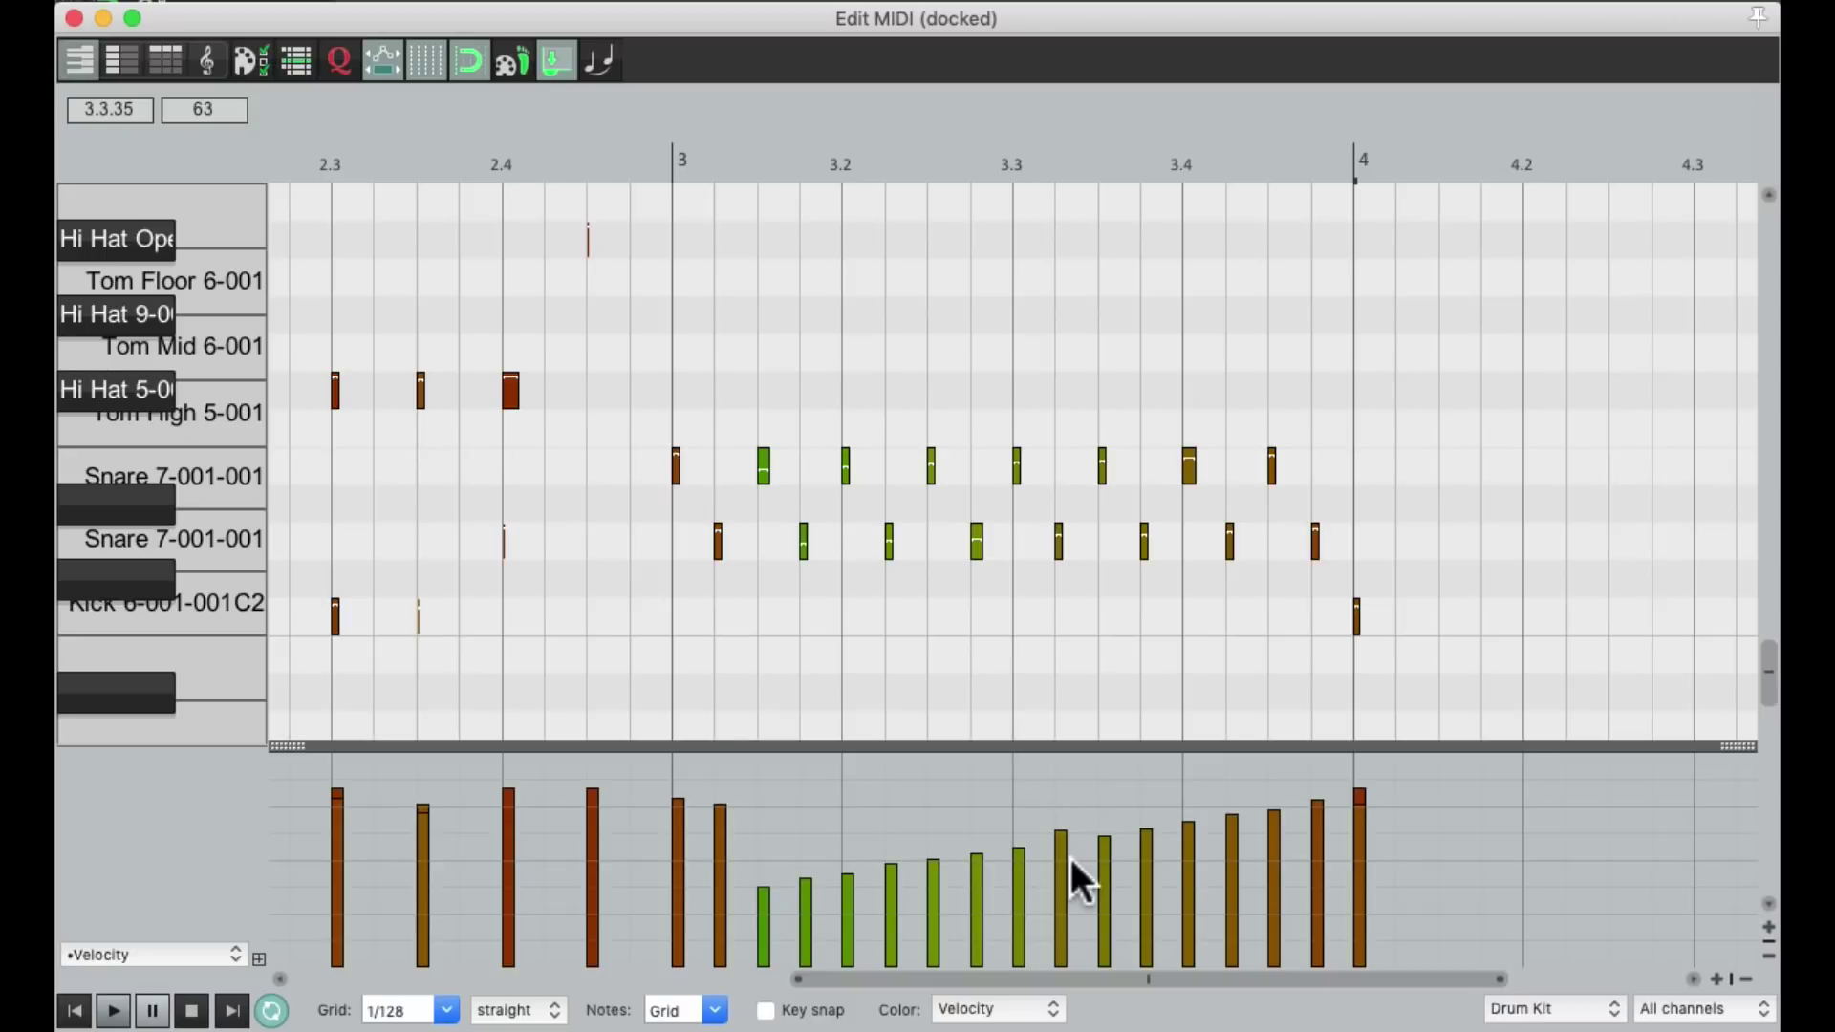
Check the Mouse Modifiers entry for MIDI CC lane left drag, where Shift means Linear ramp CC events.
key(super+comma)
scroll(433, 400, down, 6)
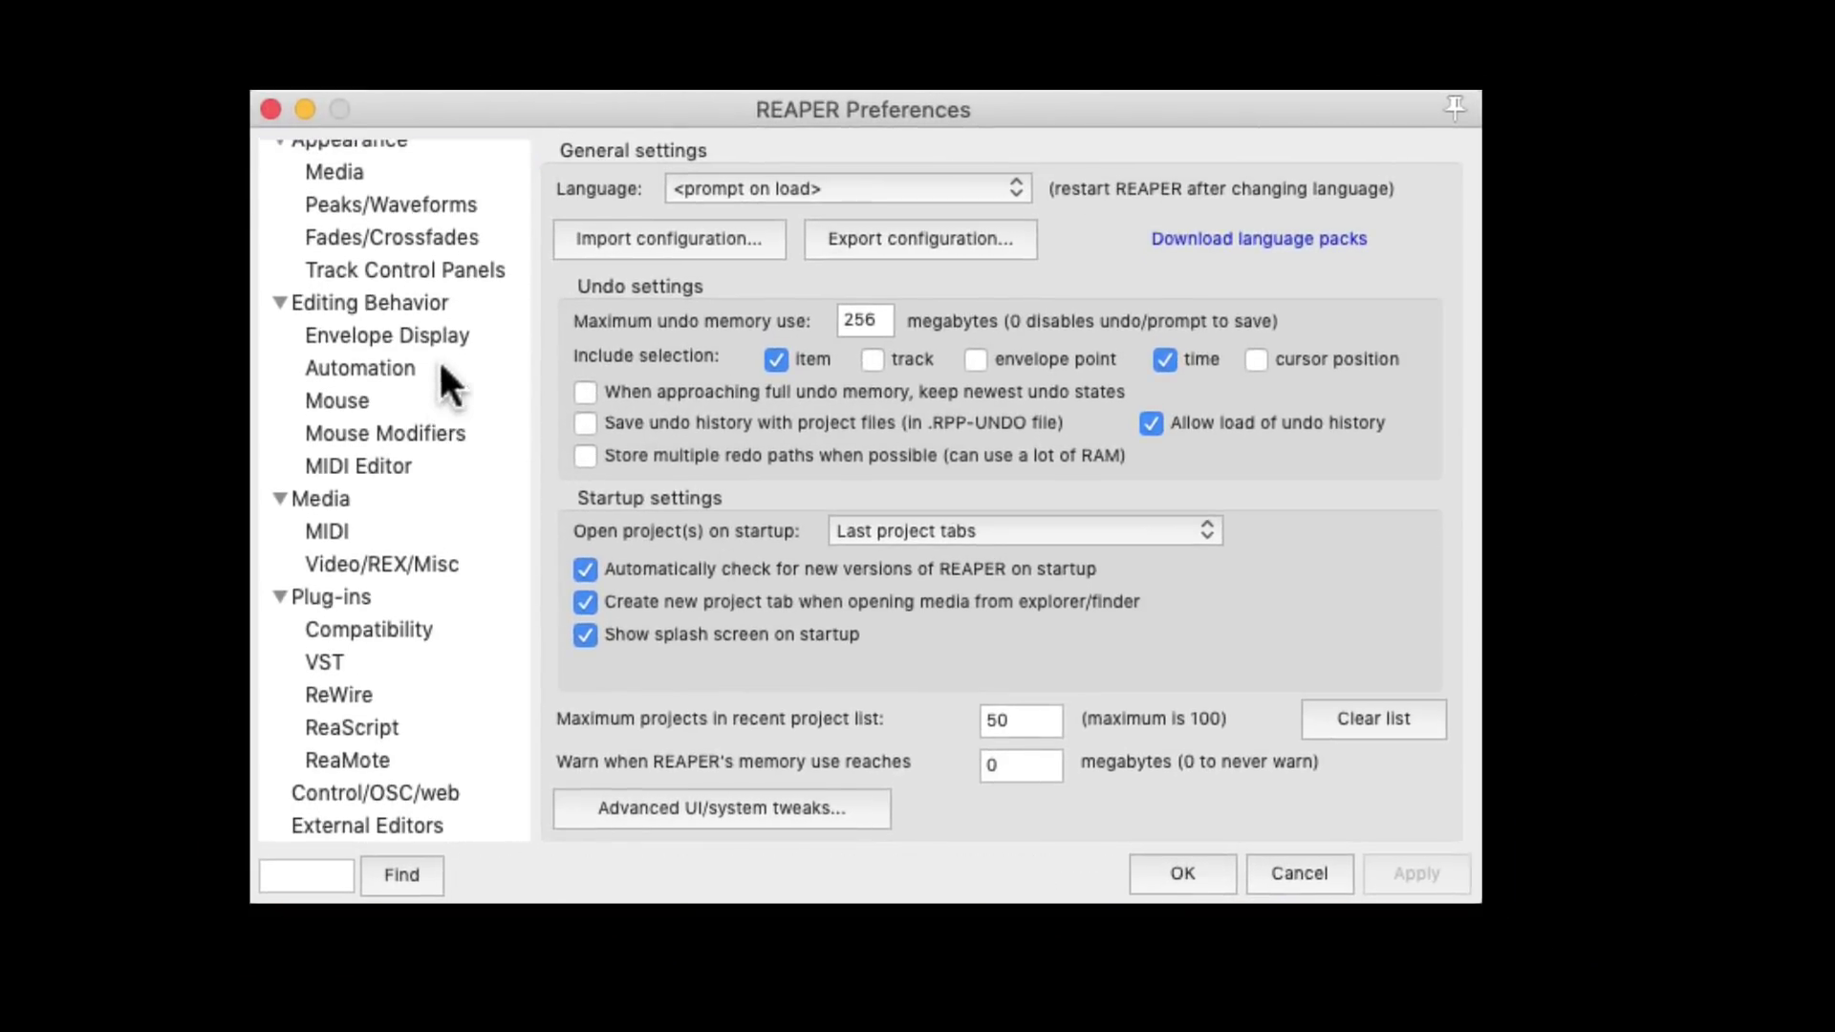
click(471, 318)
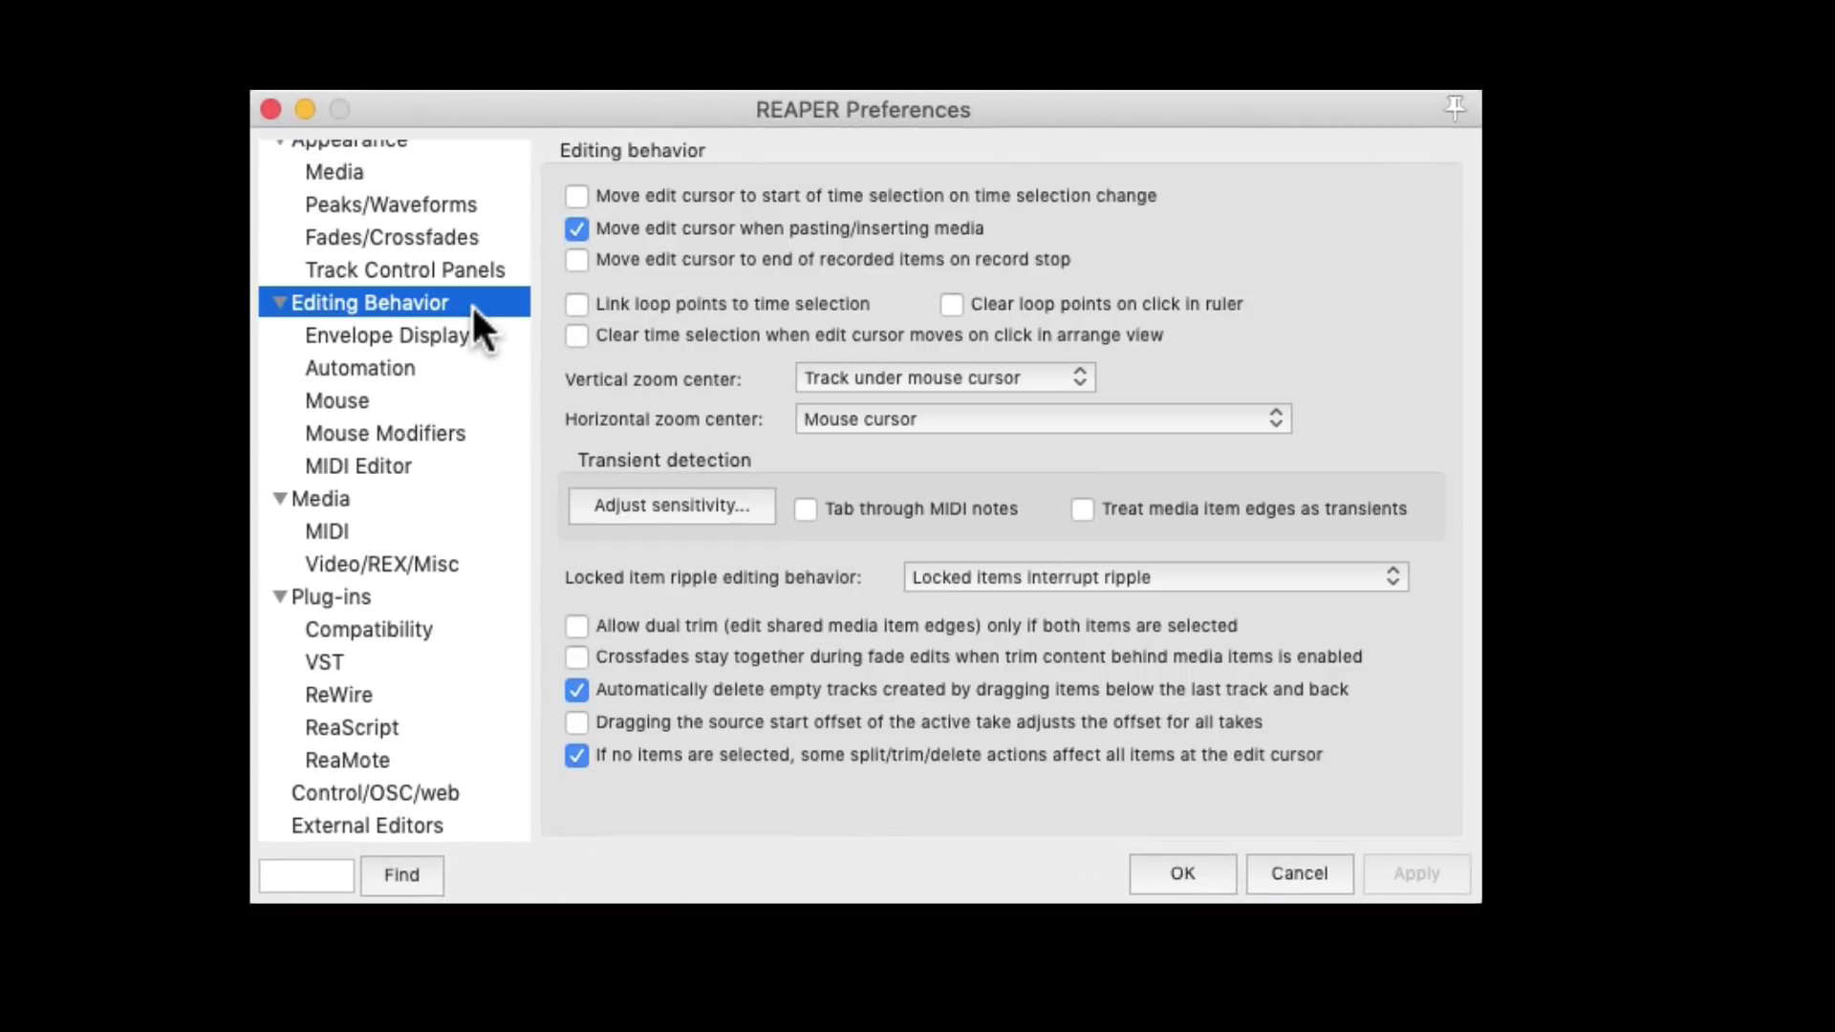
click(472, 432)
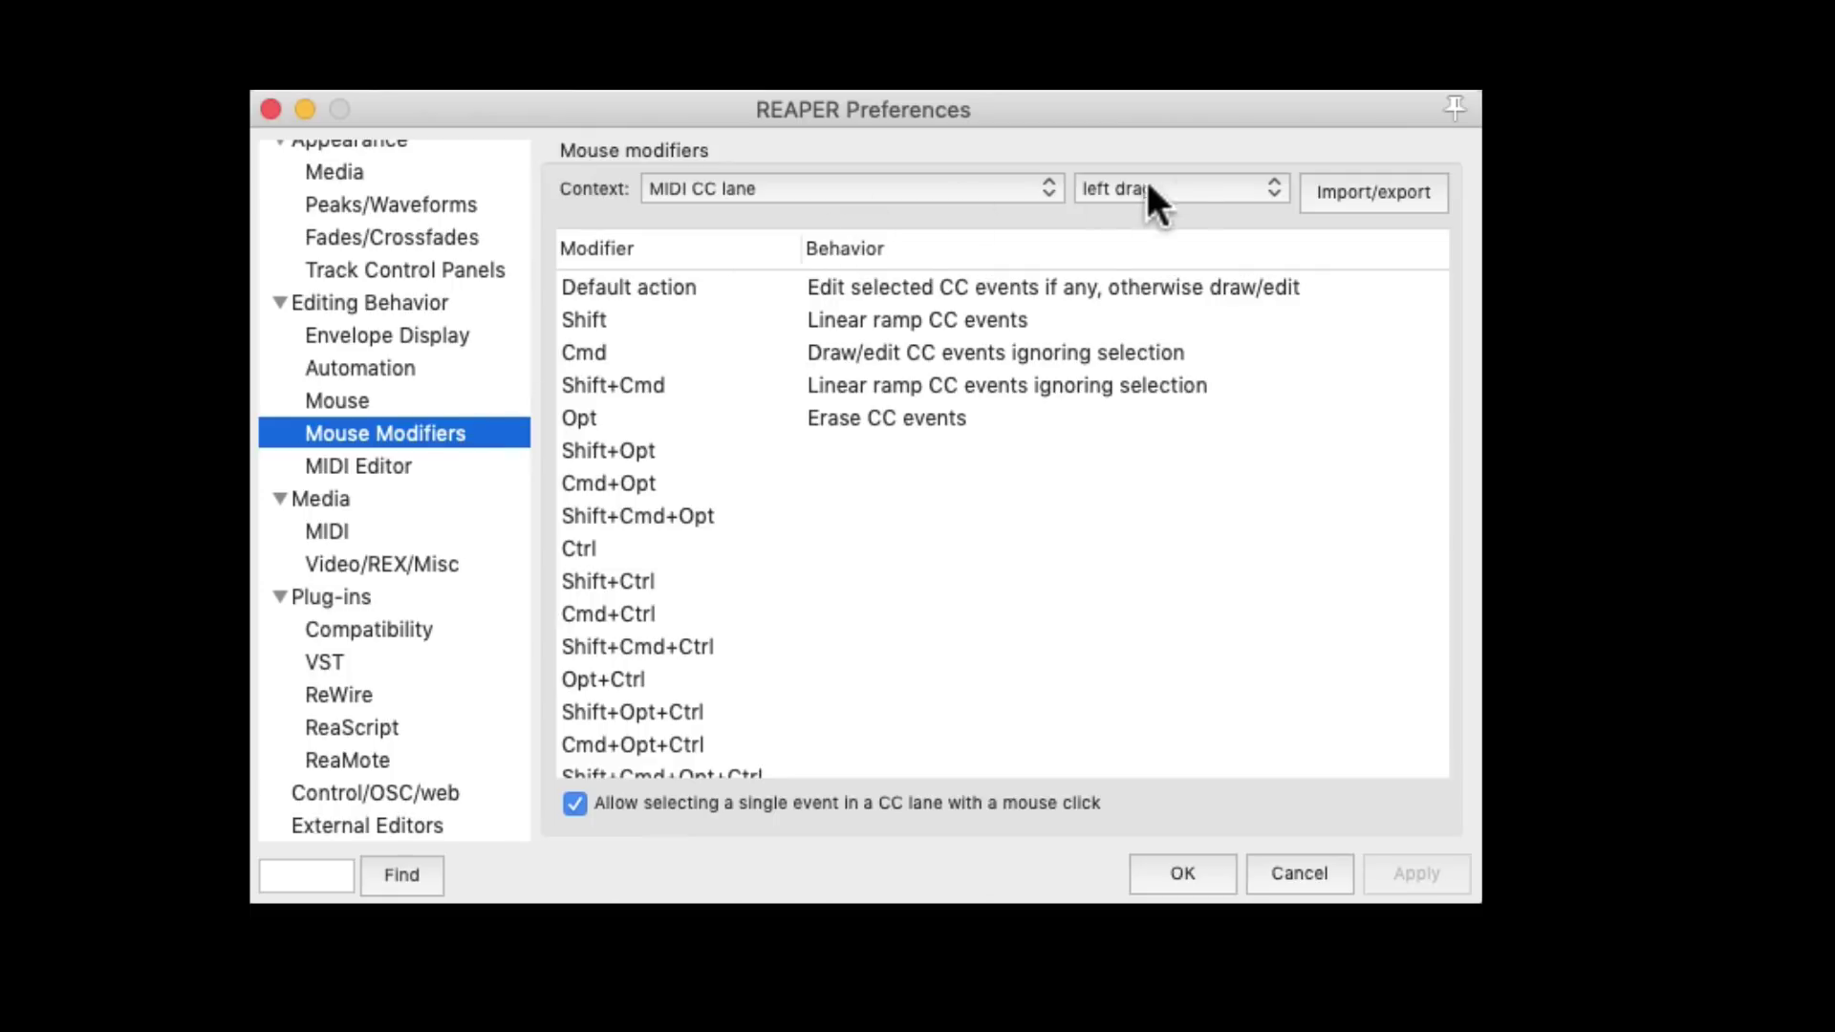
click(1080, 320)
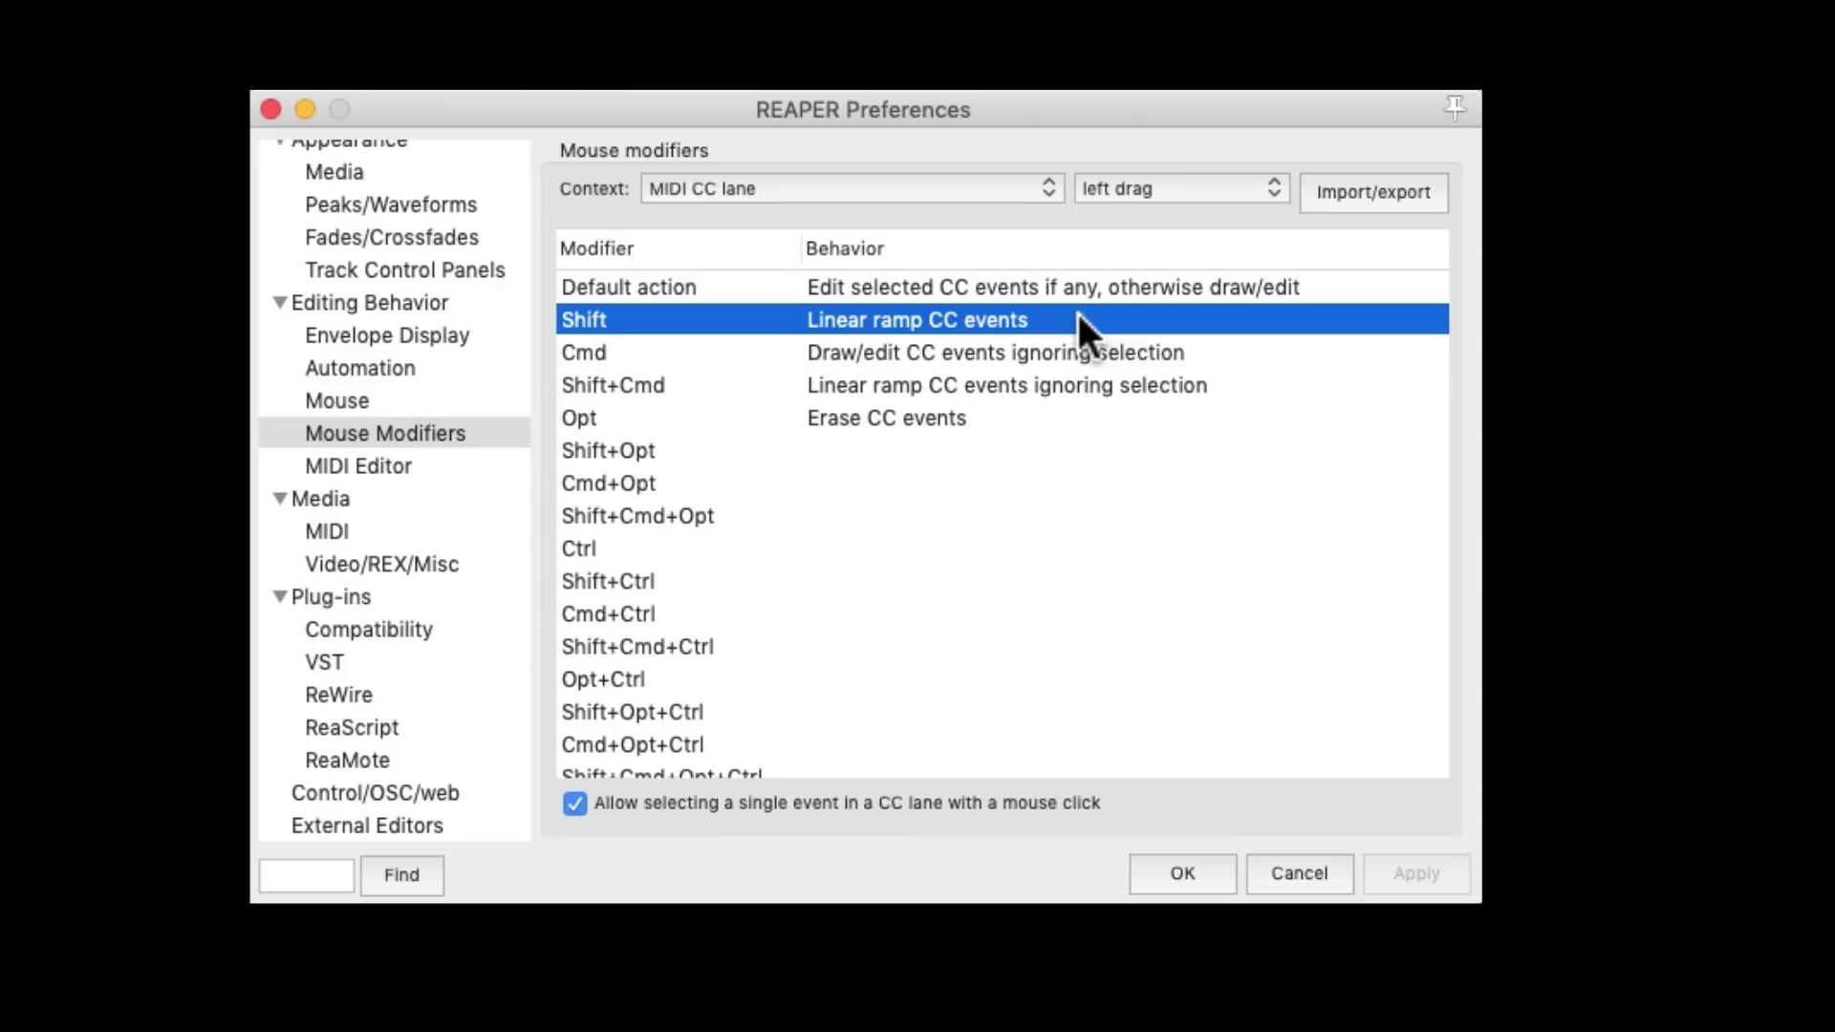
click(1207, 856)
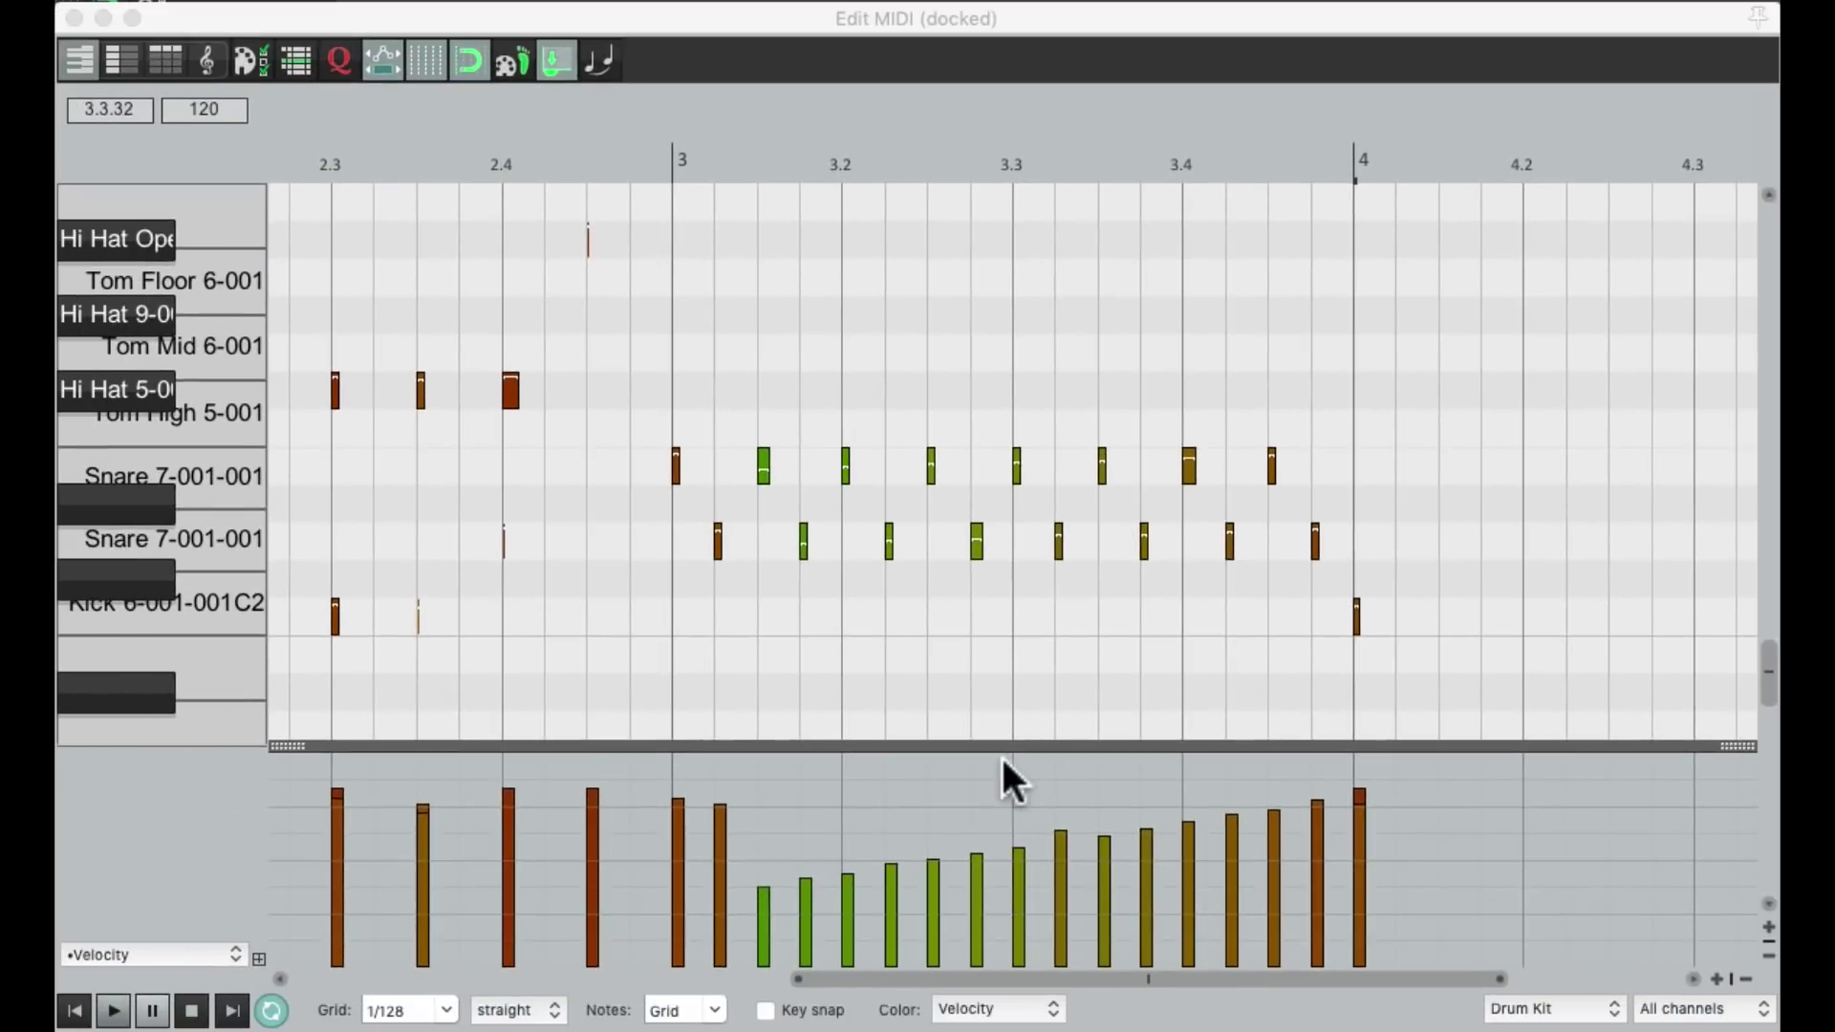
Draw a straight velocity ramp from a low value at beat 3 up to bar 4, then audition it.
key(shift)
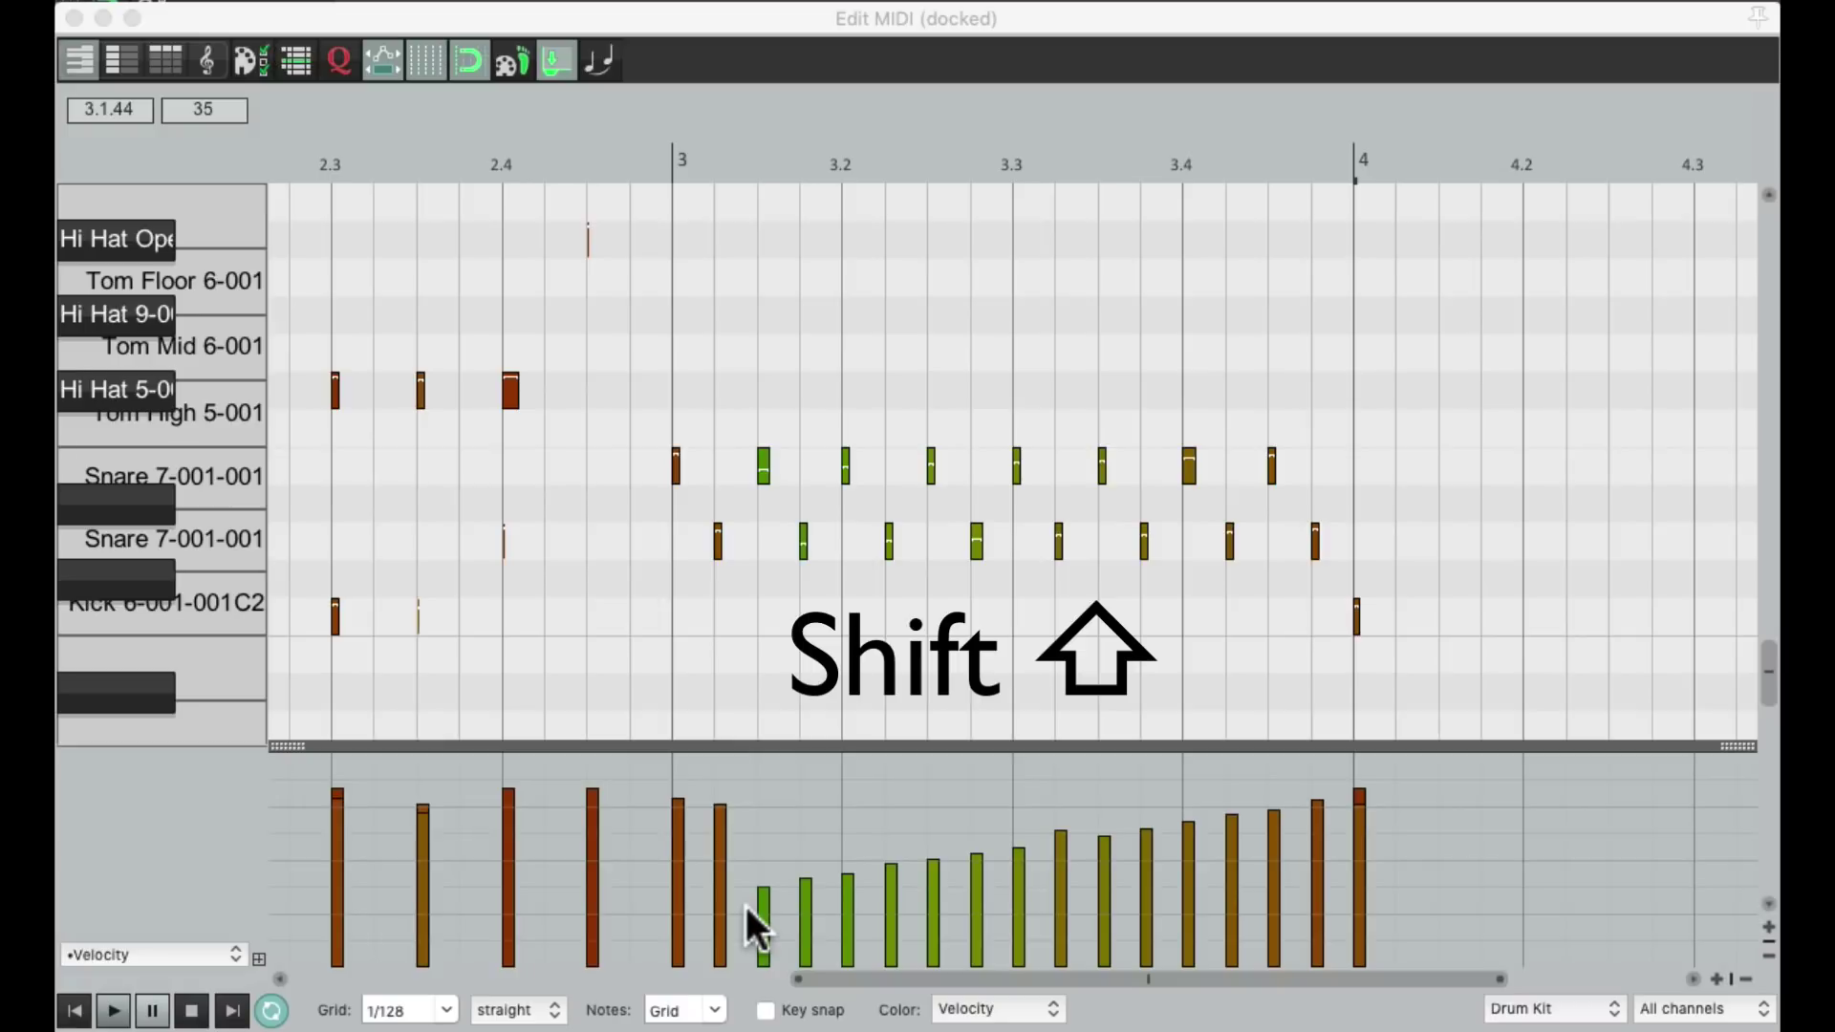
mouse_move(744, 922)
mouse_down()
mouse_move(1111, 853)
mouse_move(1356, 764)
mouse_up()
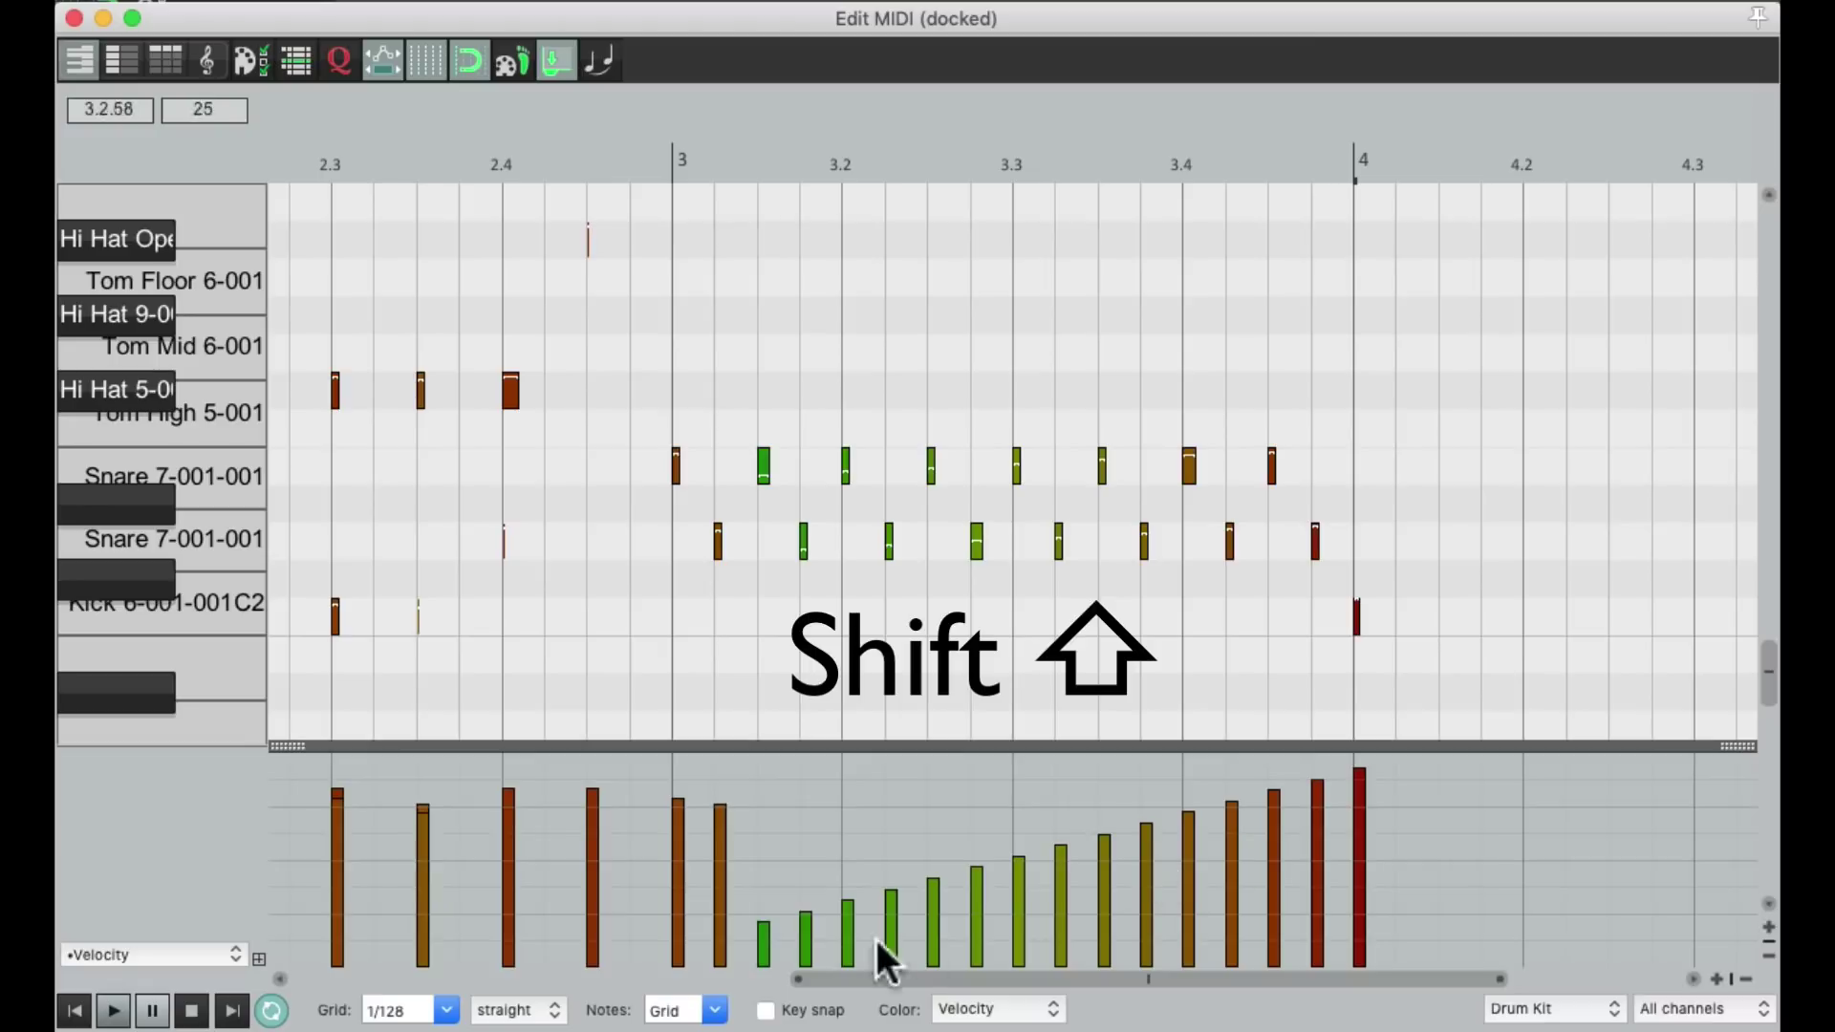
drag(750, 947, 1323, 775)
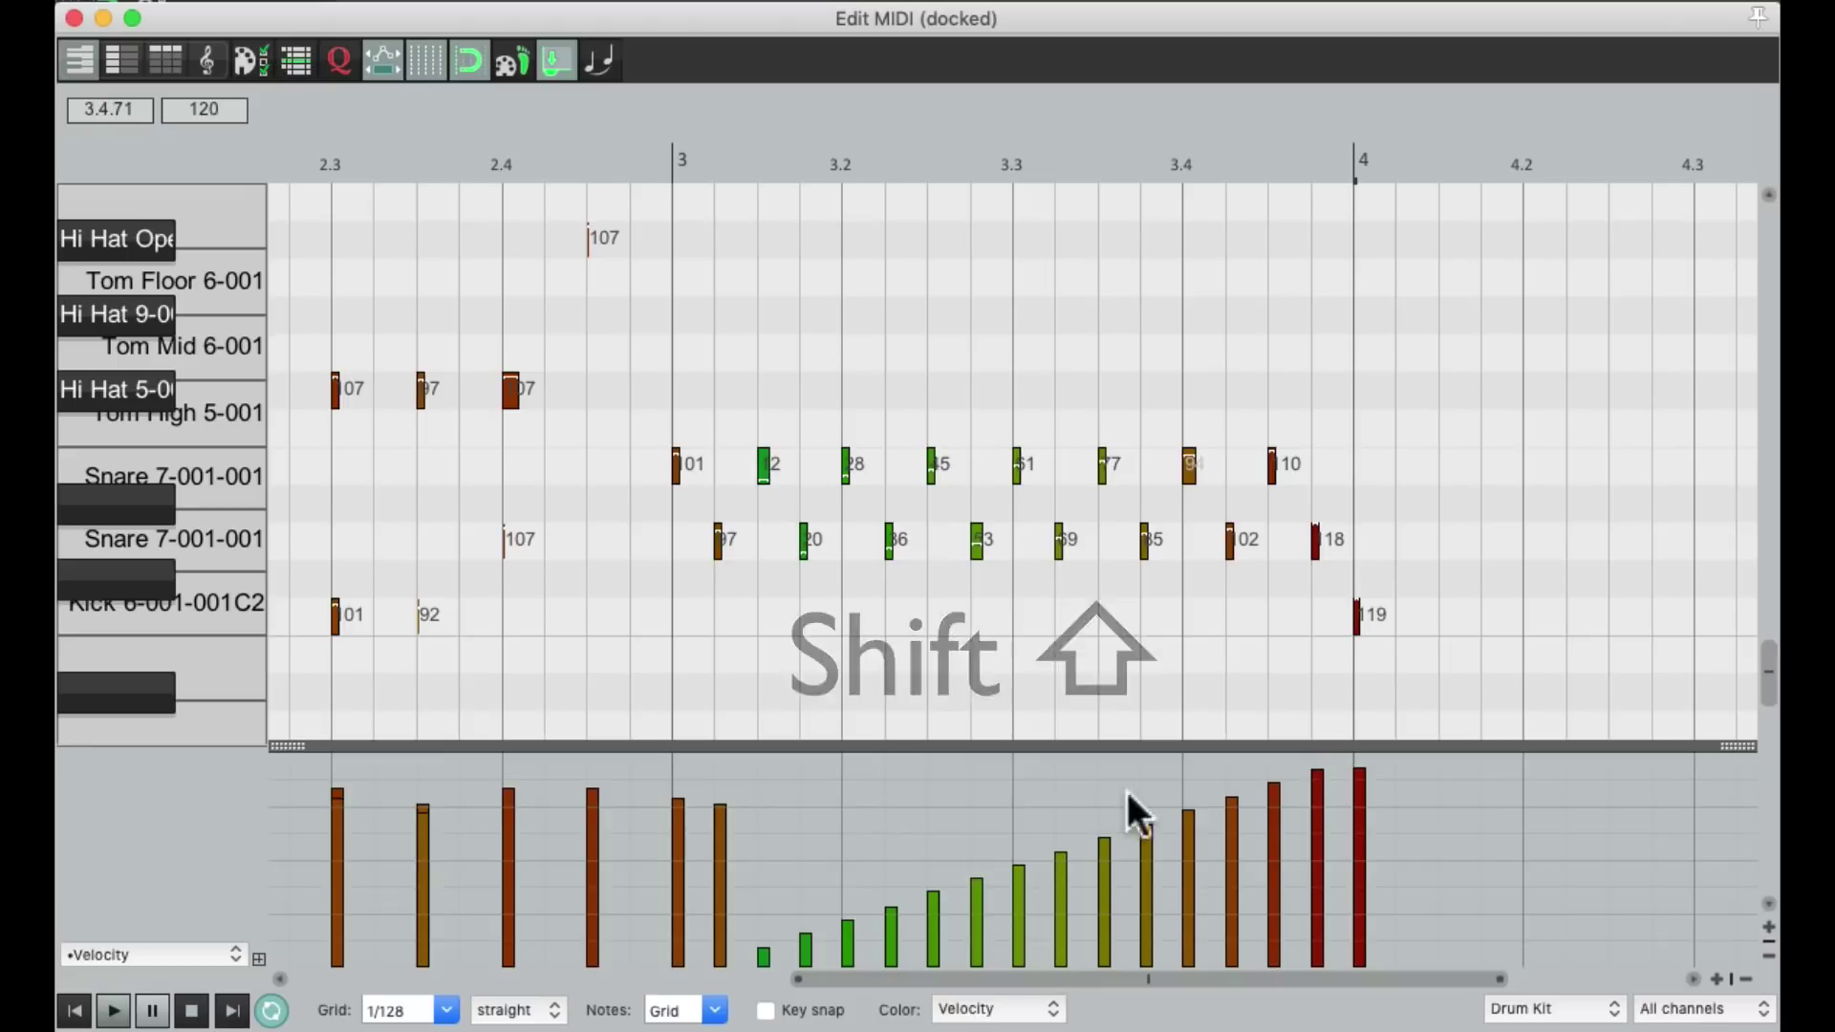
key(space)
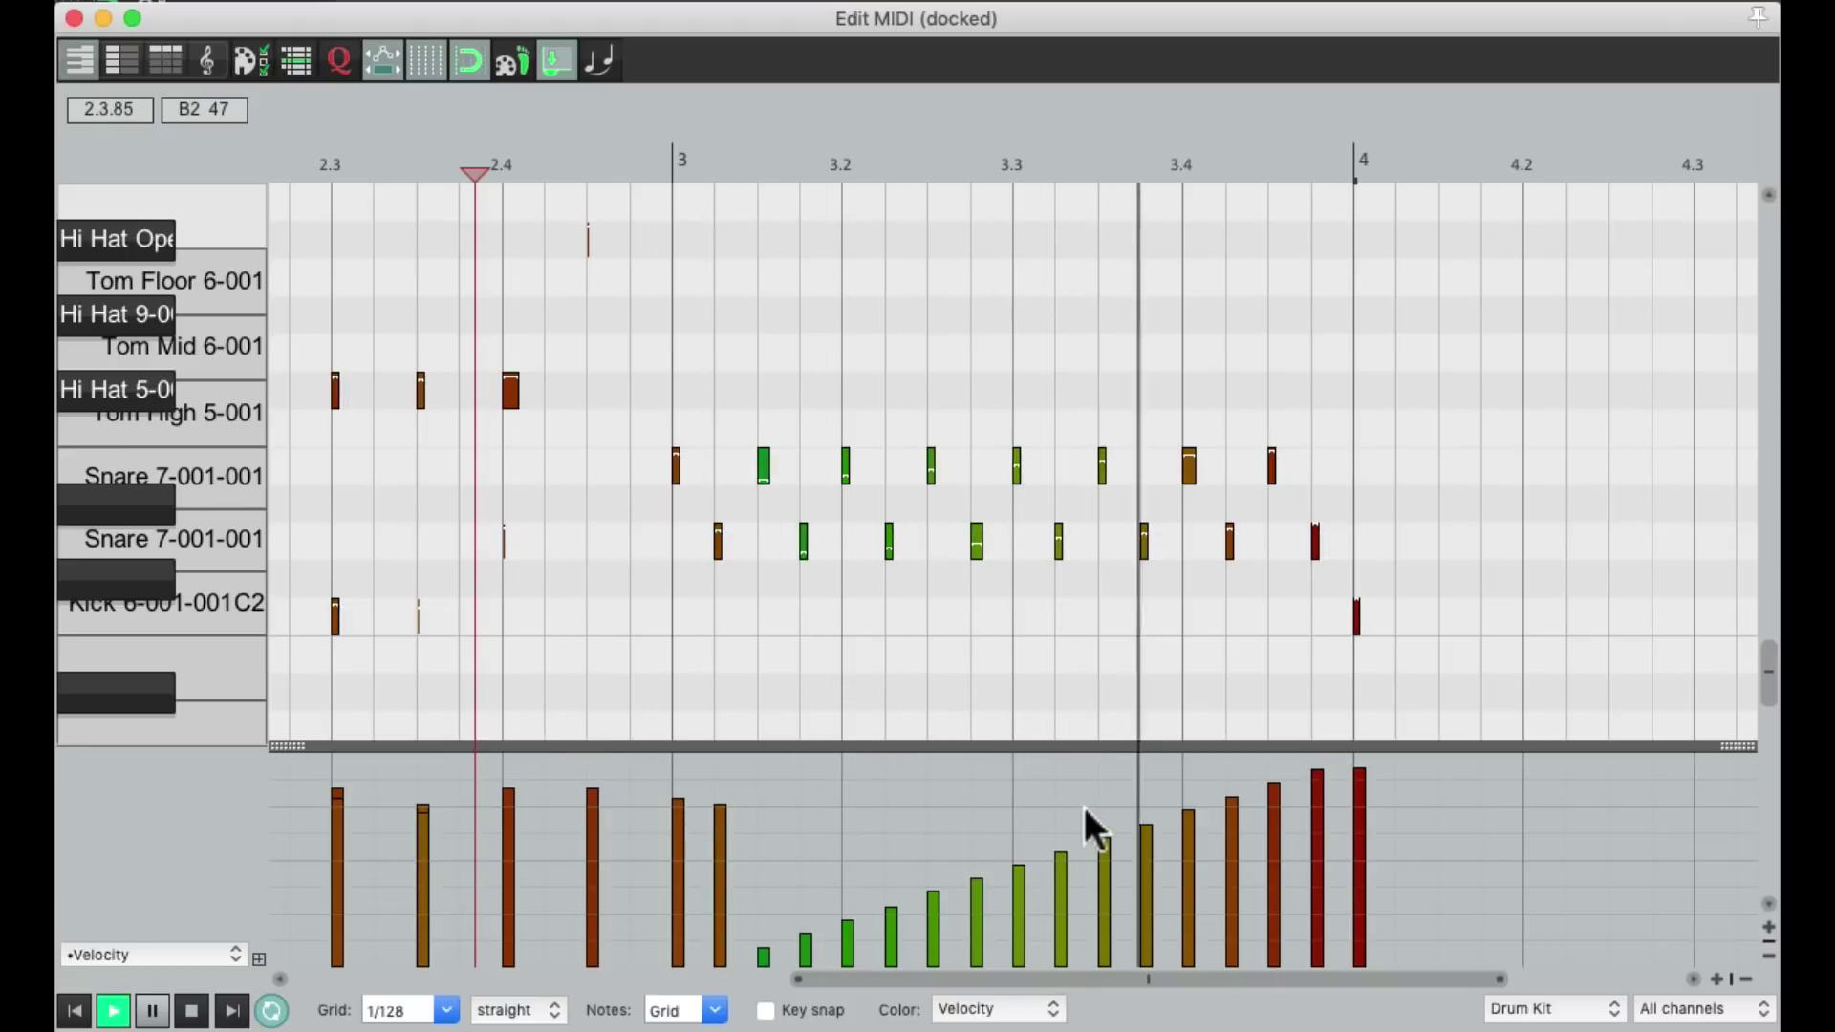
key(space)
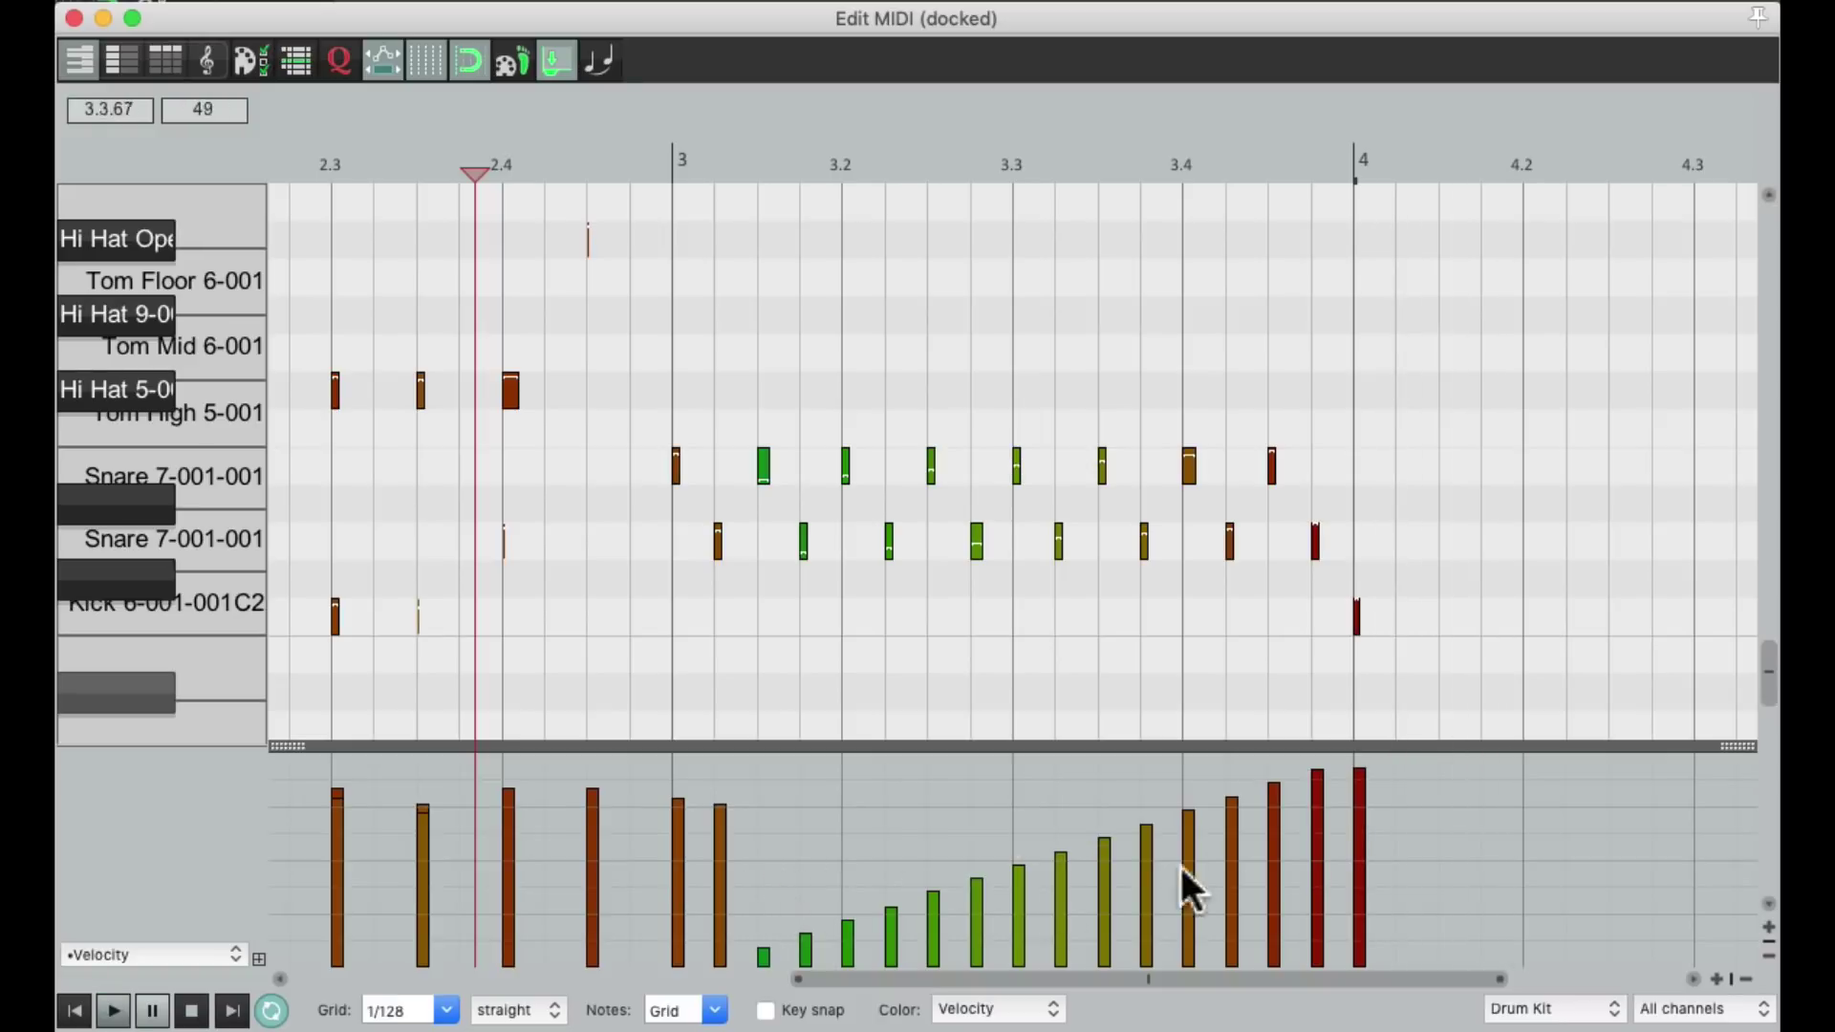
Redraw the ramp with a gentler slope and a higher starting velocity, then audition it.
key(shift)
drag(1337, 764, 746, 851)
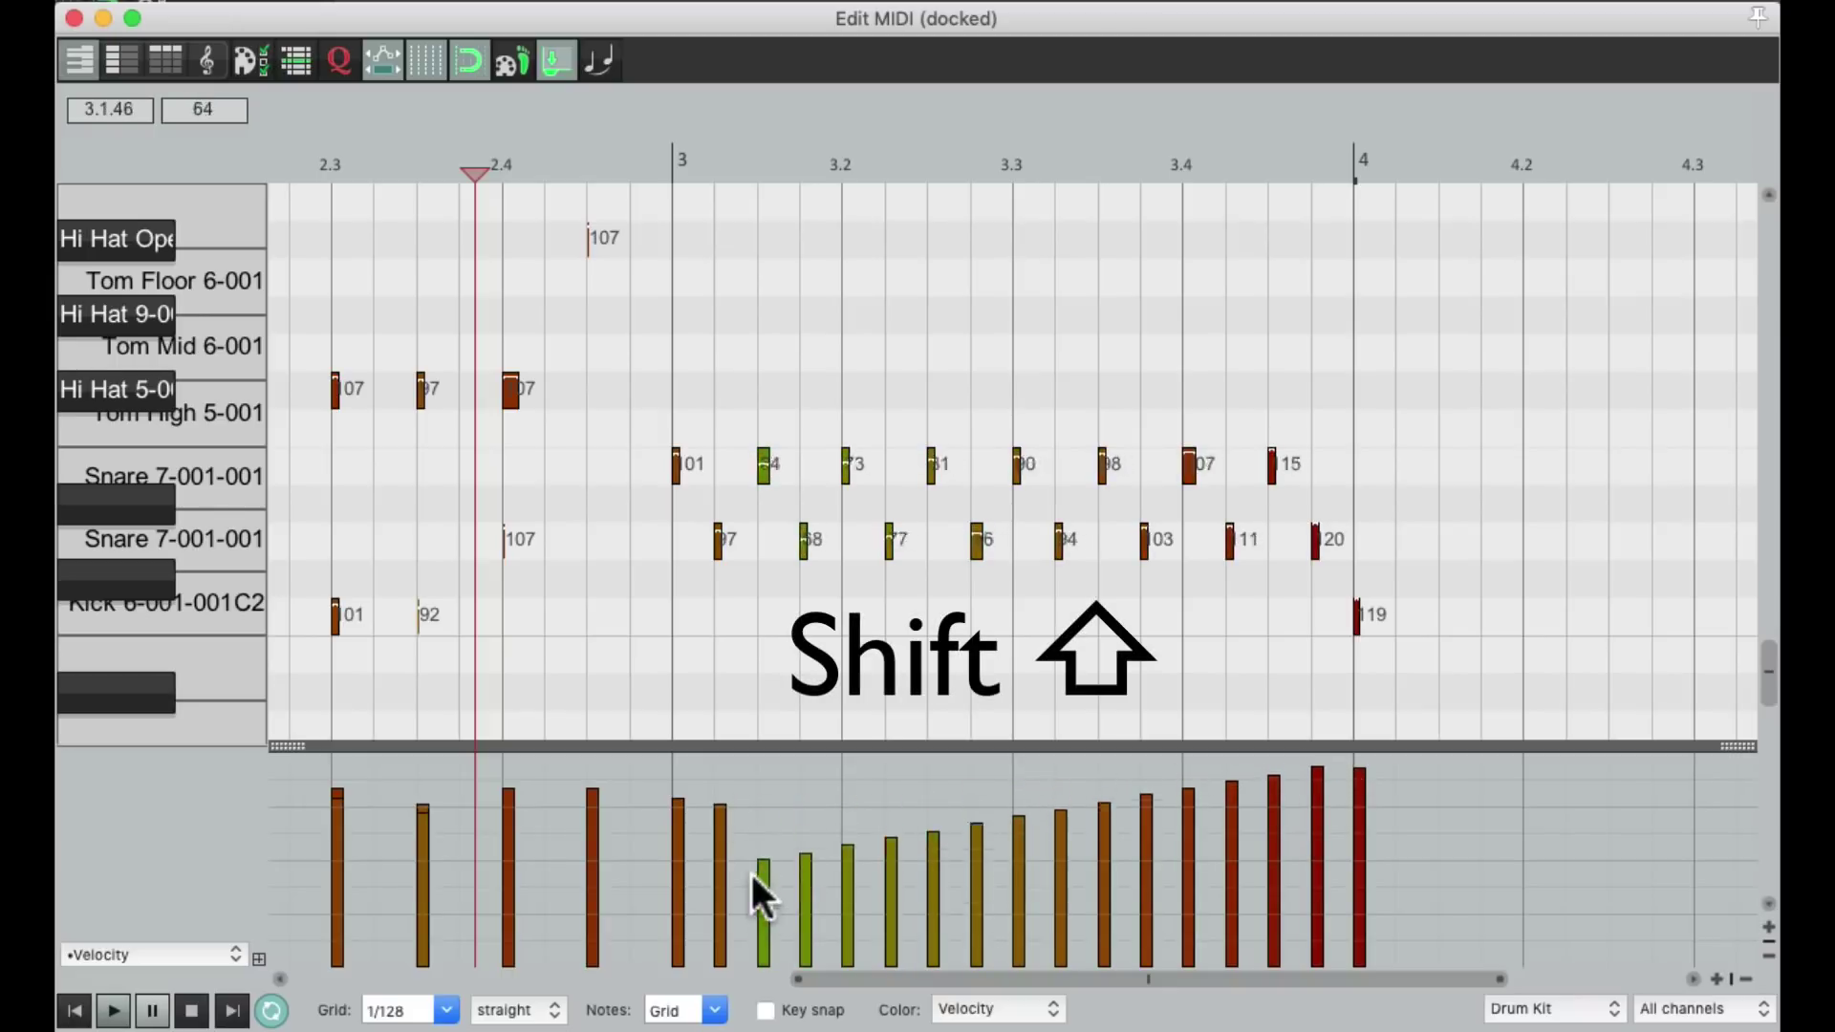
mouse_move(752, 880)
mouse_down()
mouse_move(753, 907)
mouse_move(749, 803)
mouse_move(750, 887)
mouse_up()
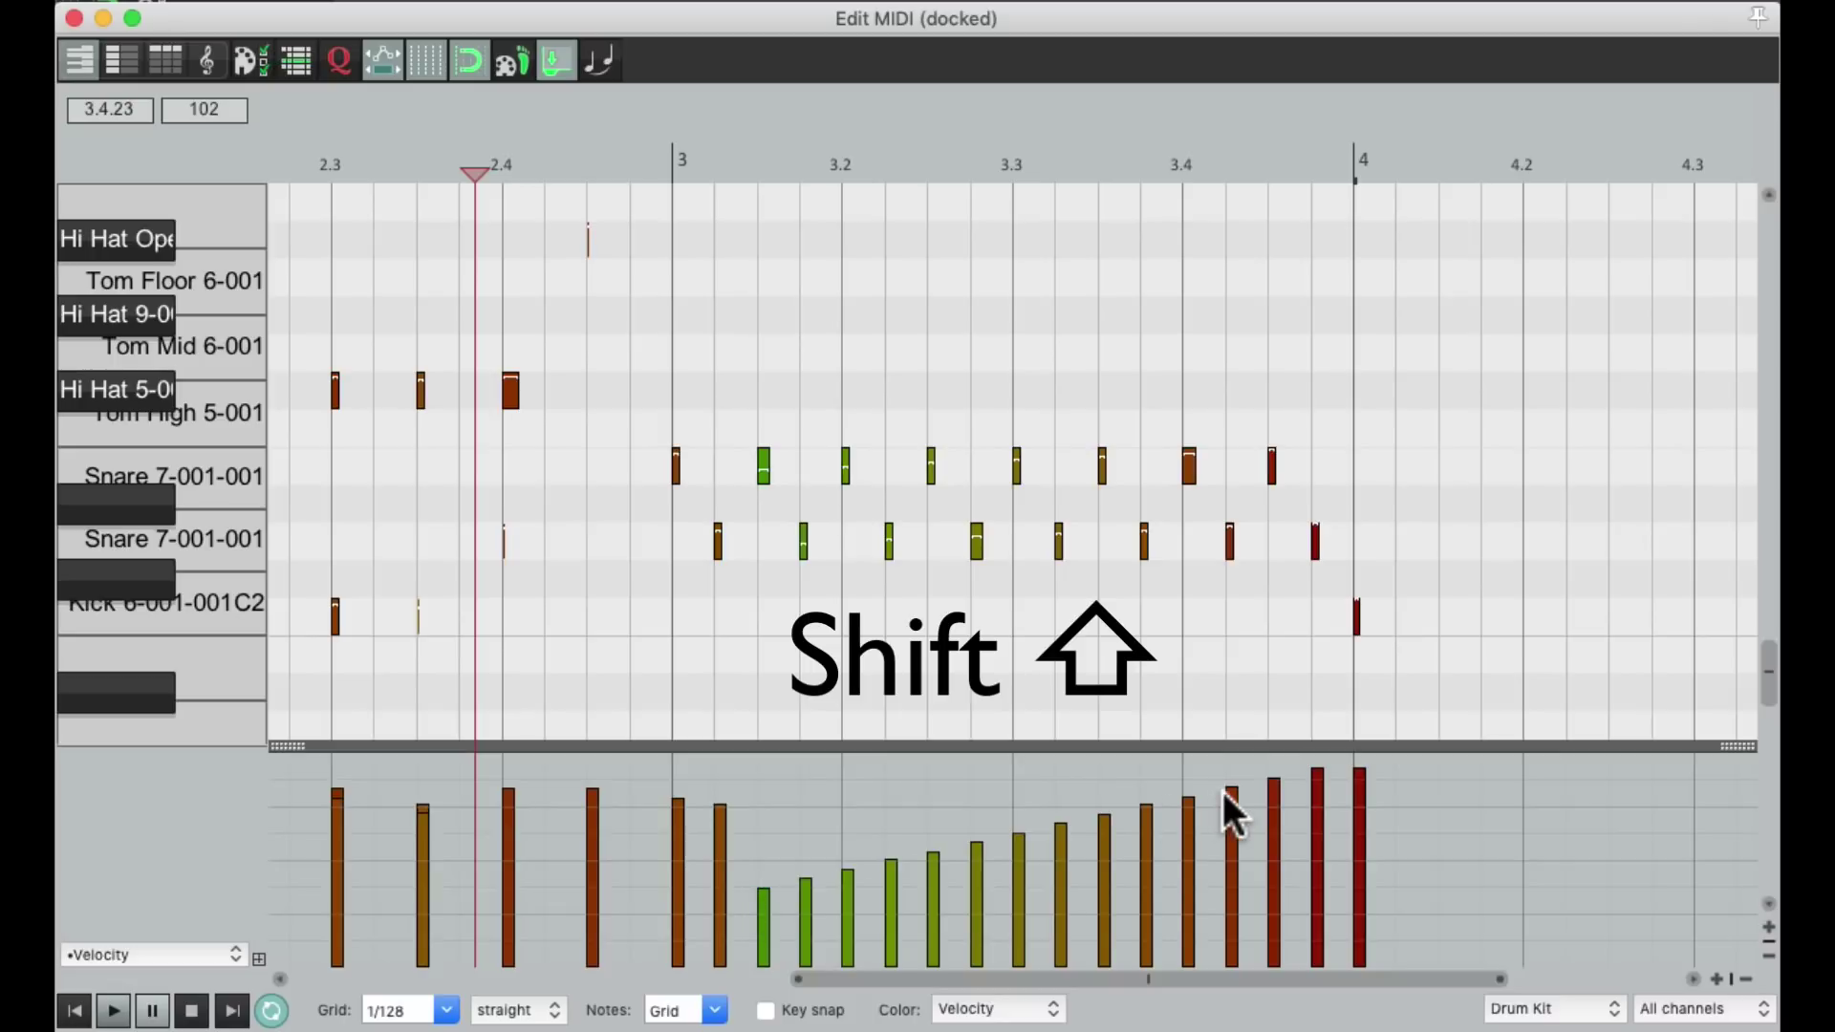
key(space)
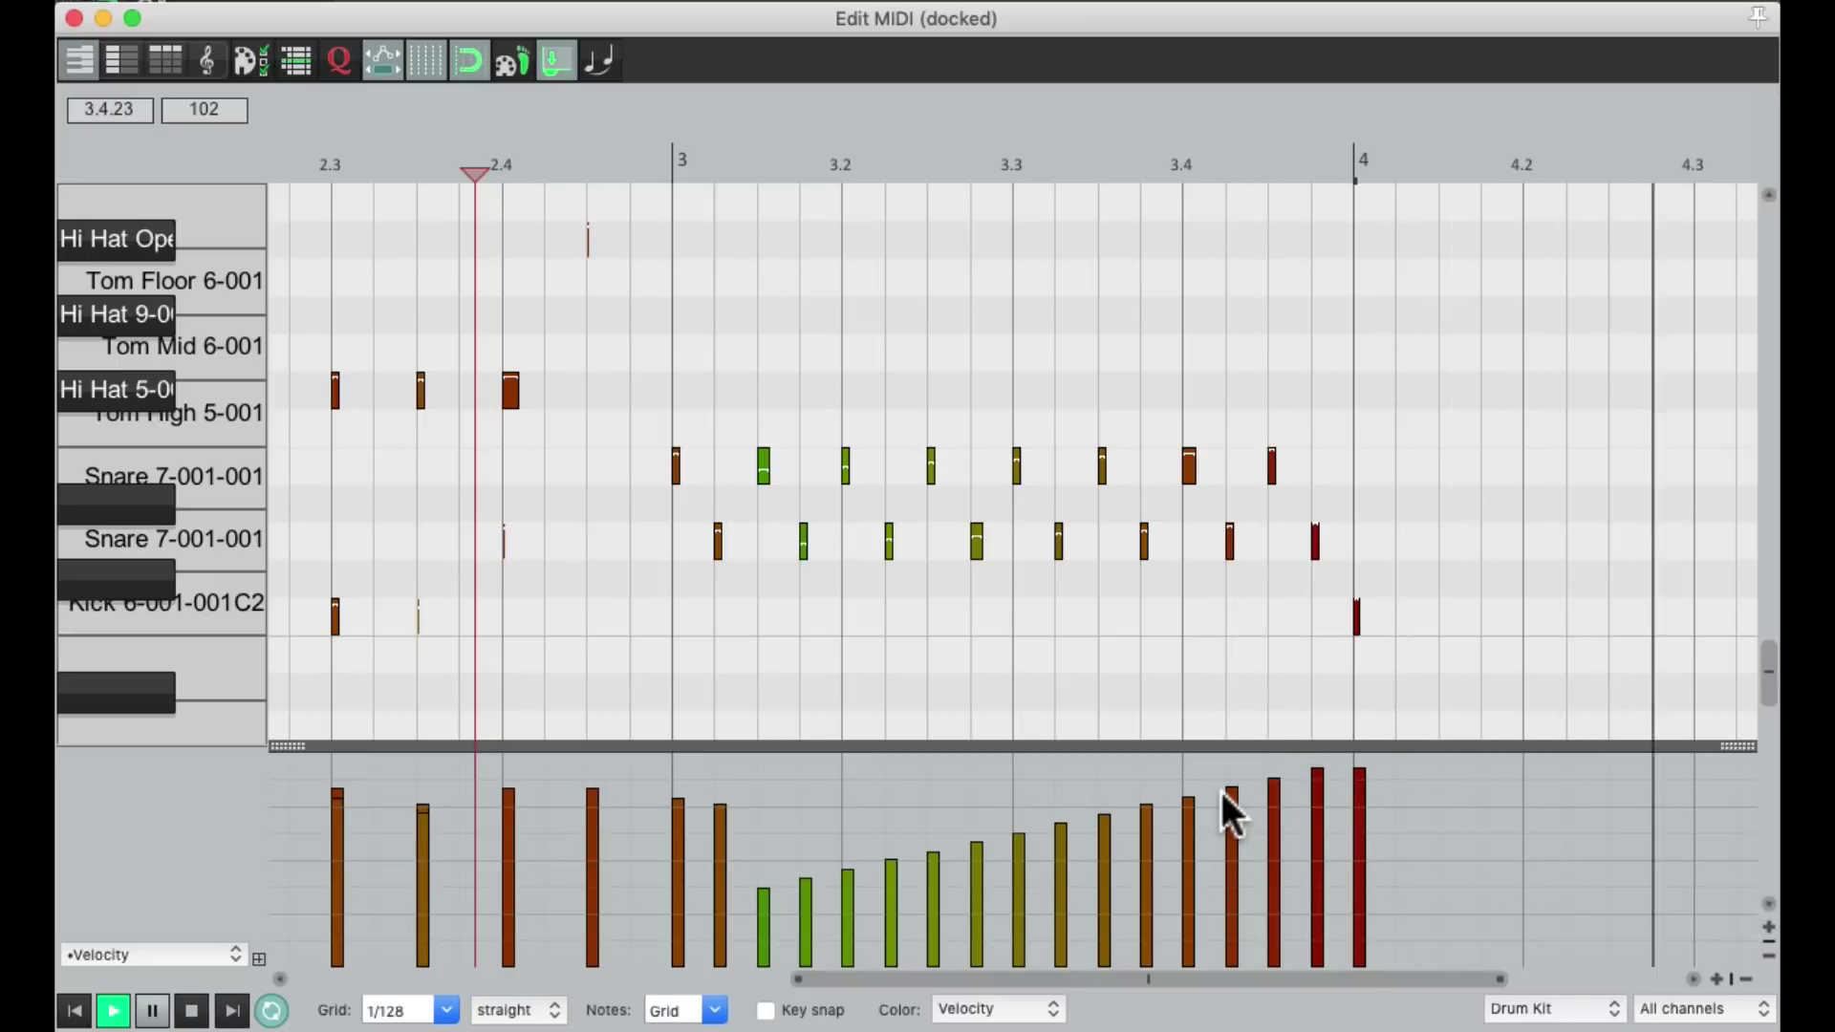
key(space)
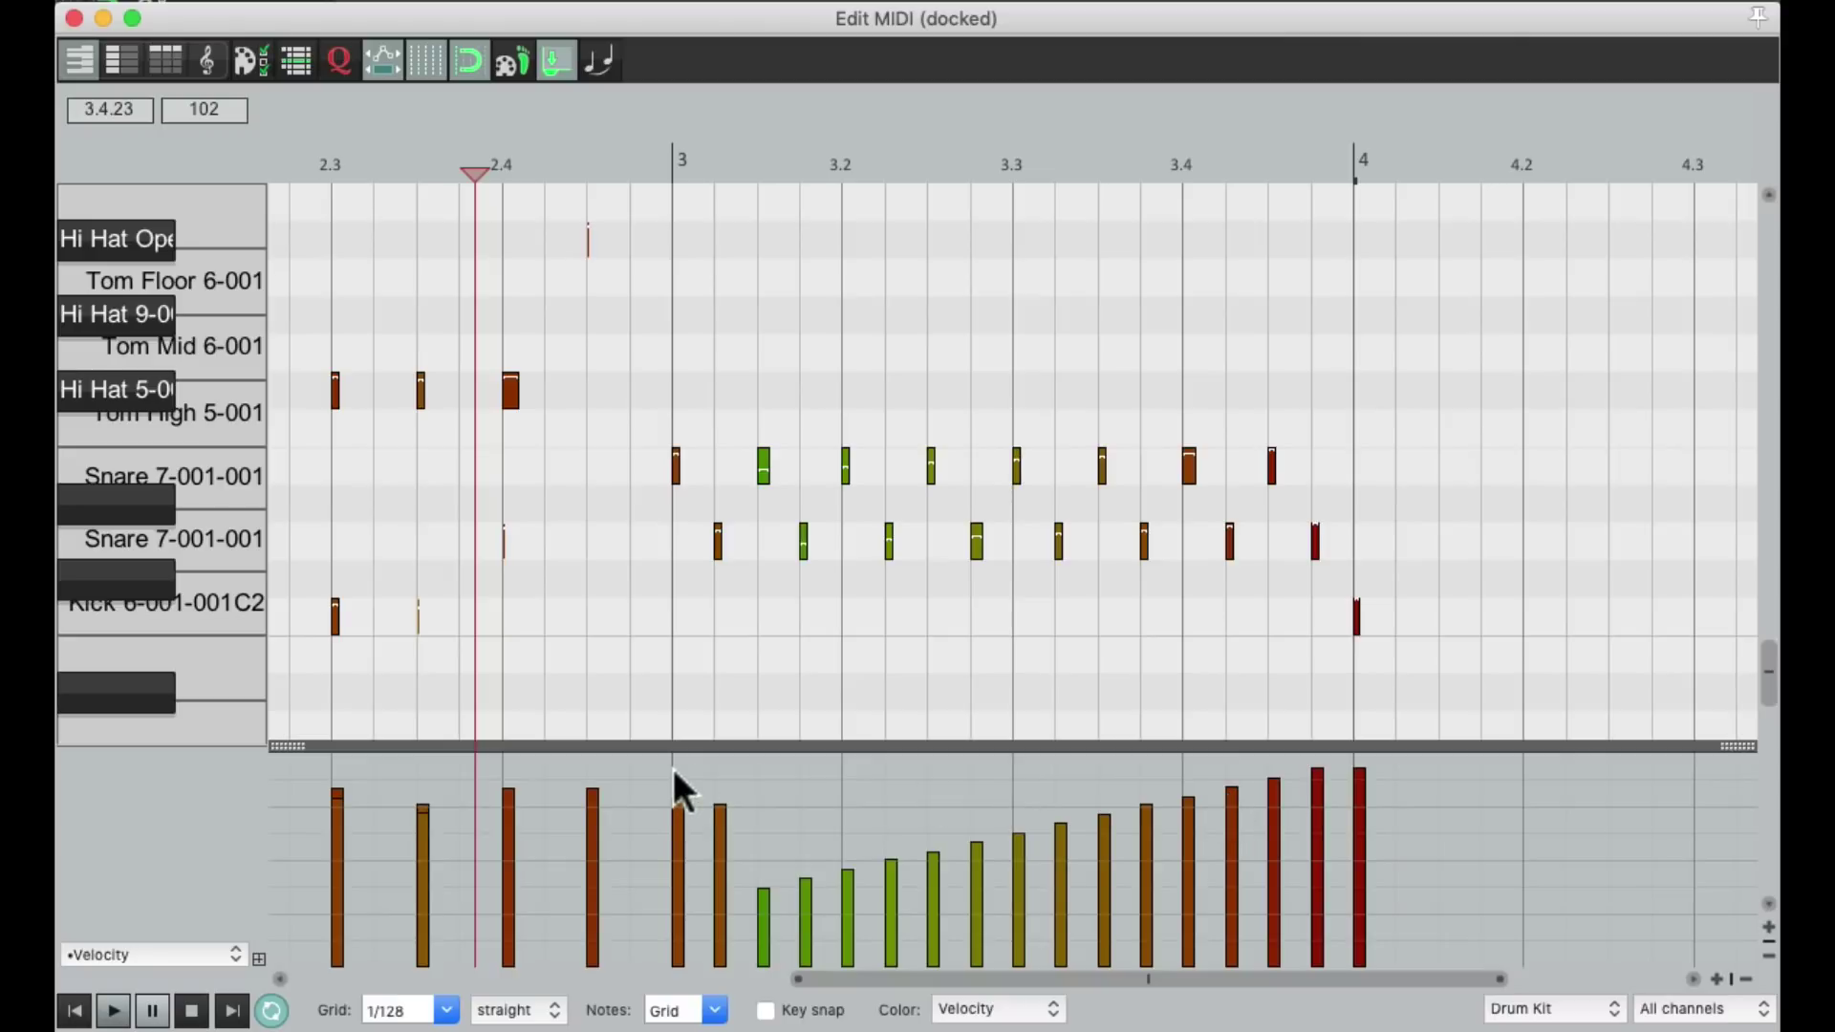
Draw a straight descending velocity ramp from beat 3 and listen to it.
key(shift)
mouse_move(673, 770)
mouse_down()
mouse_move(913, 836)
mouse_move(997, 880)
mouse_move(1019, 923)
mouse_move(1017, 906)
mouse_move(1335, 757)
mouse_up()
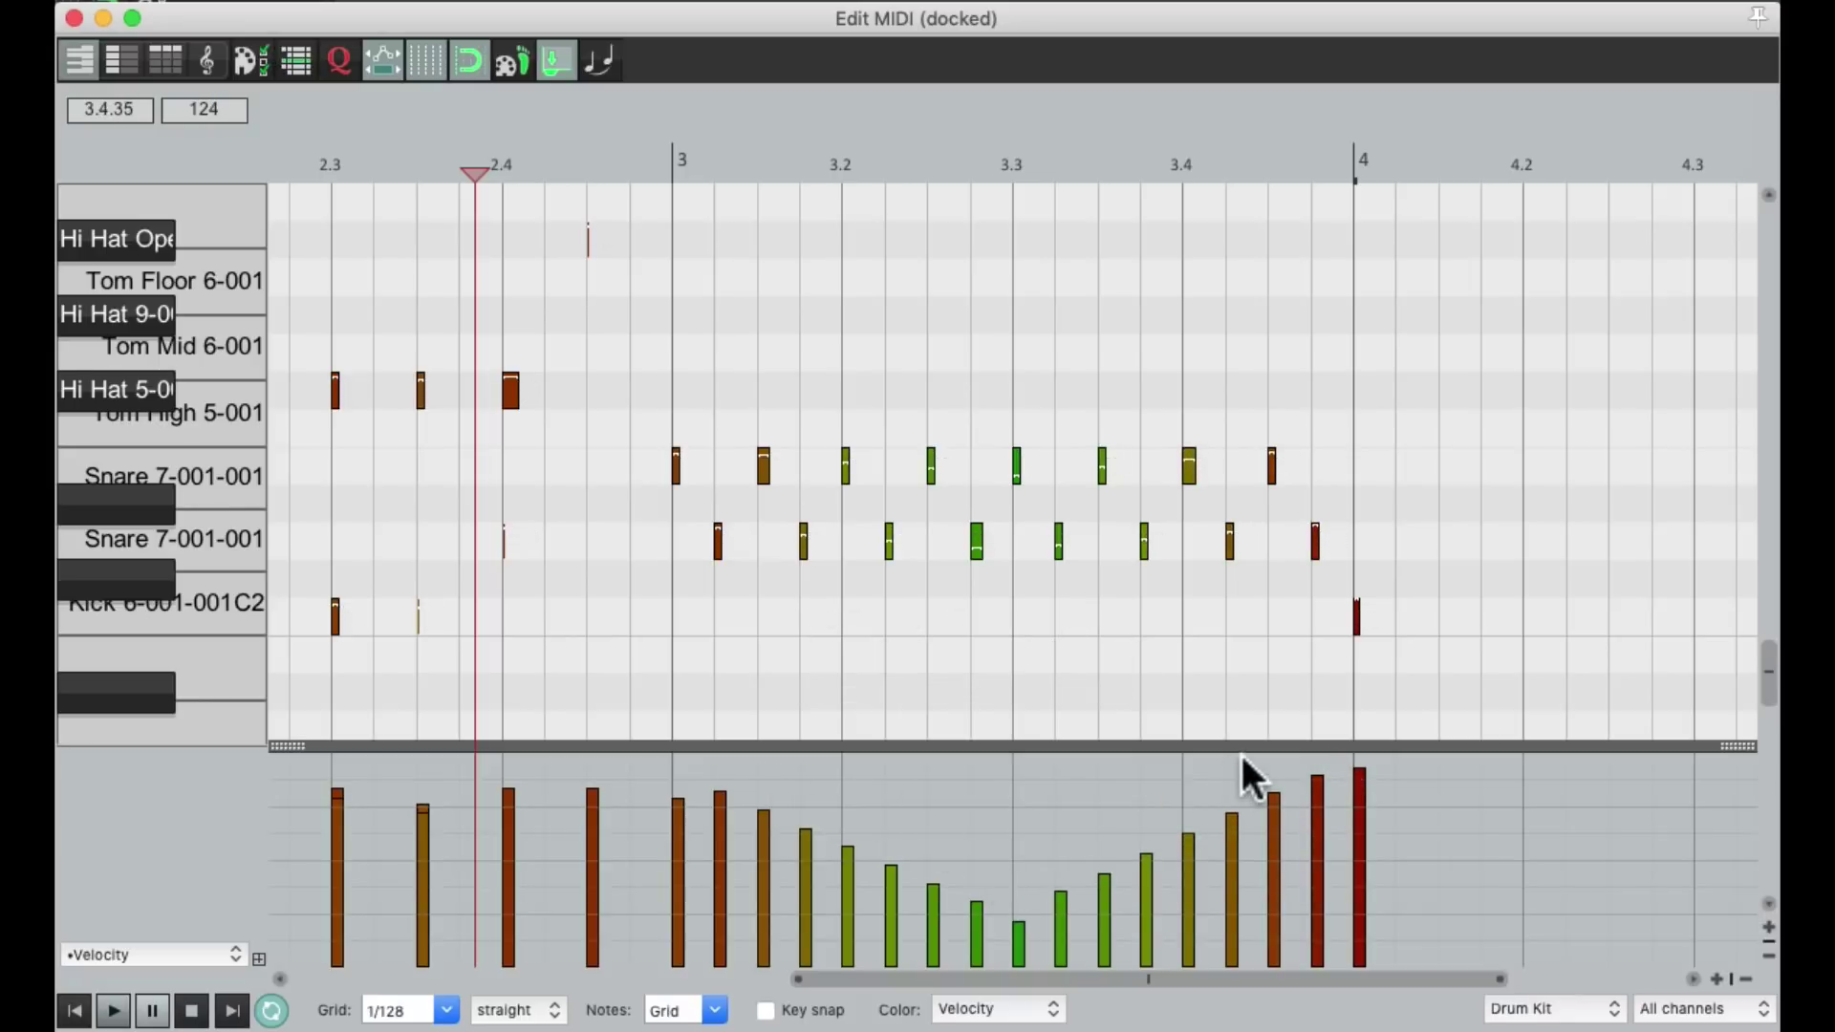
key(space)
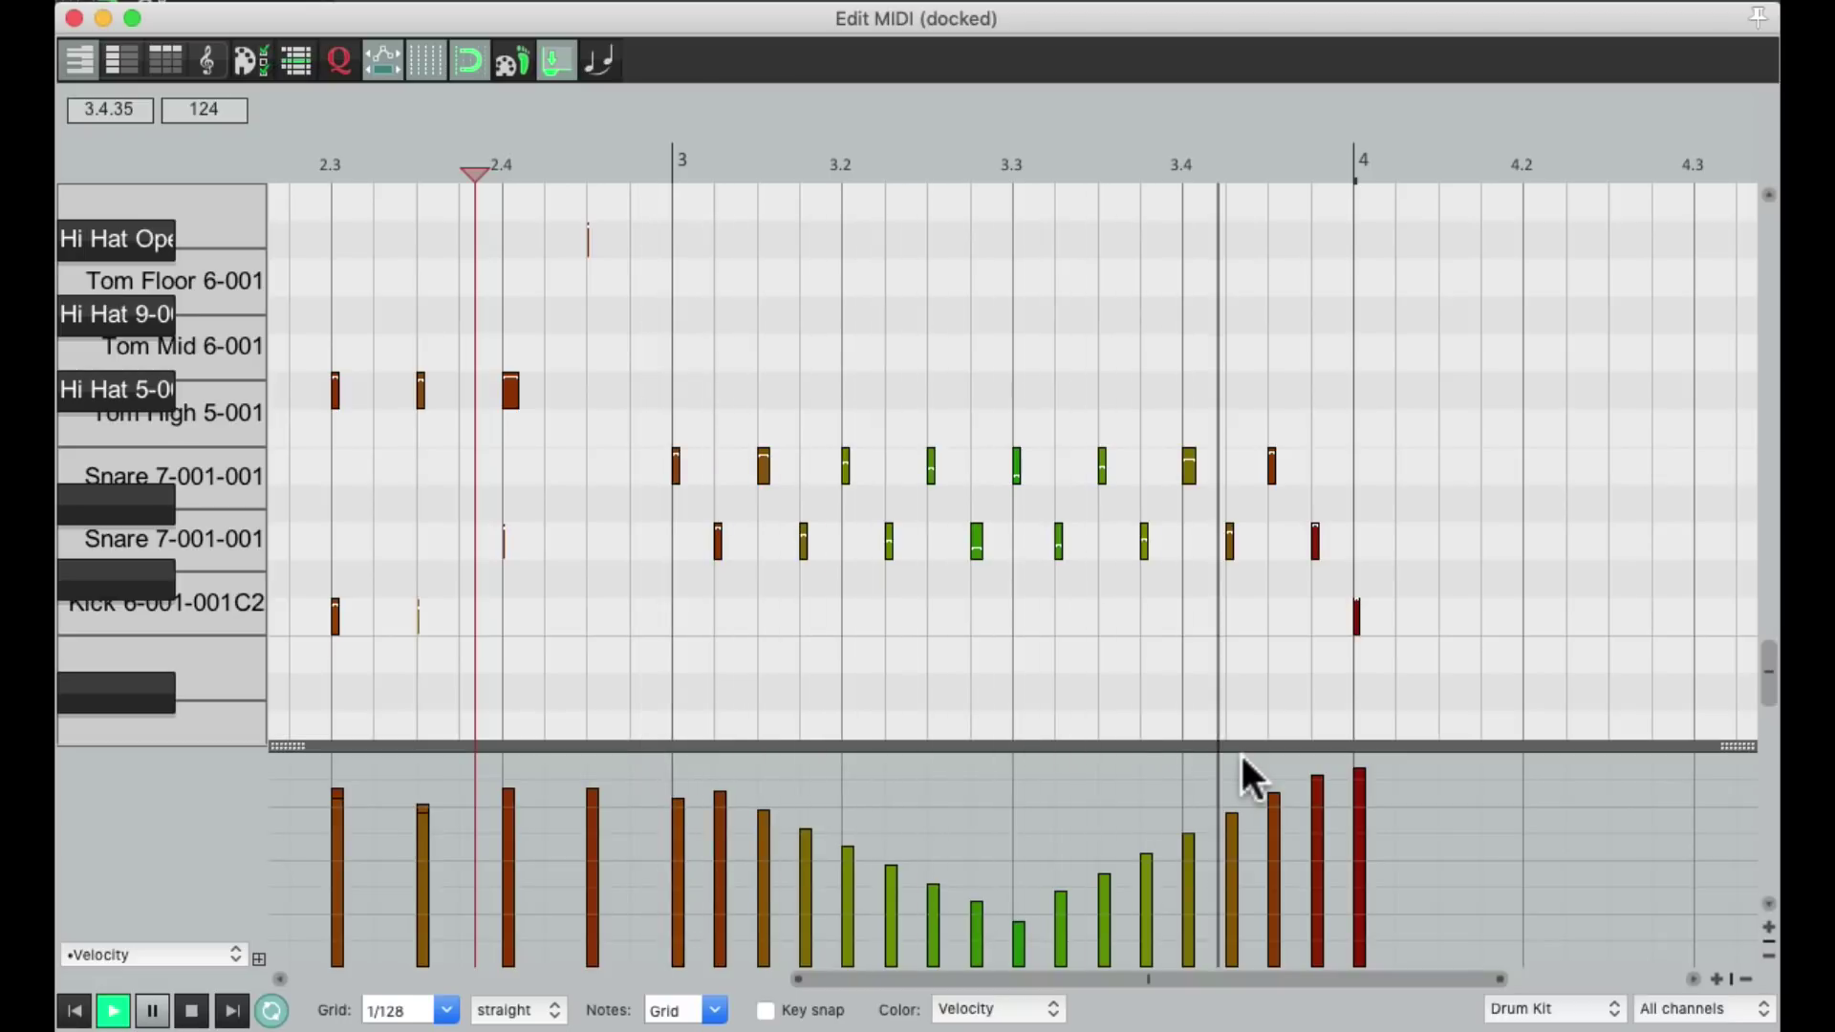
key(space)
Zoom in, draw a falling ramp over 3–3.2 and a rising ramp over 3.4–4, then play.
scroll(1001, 638, up, 4)
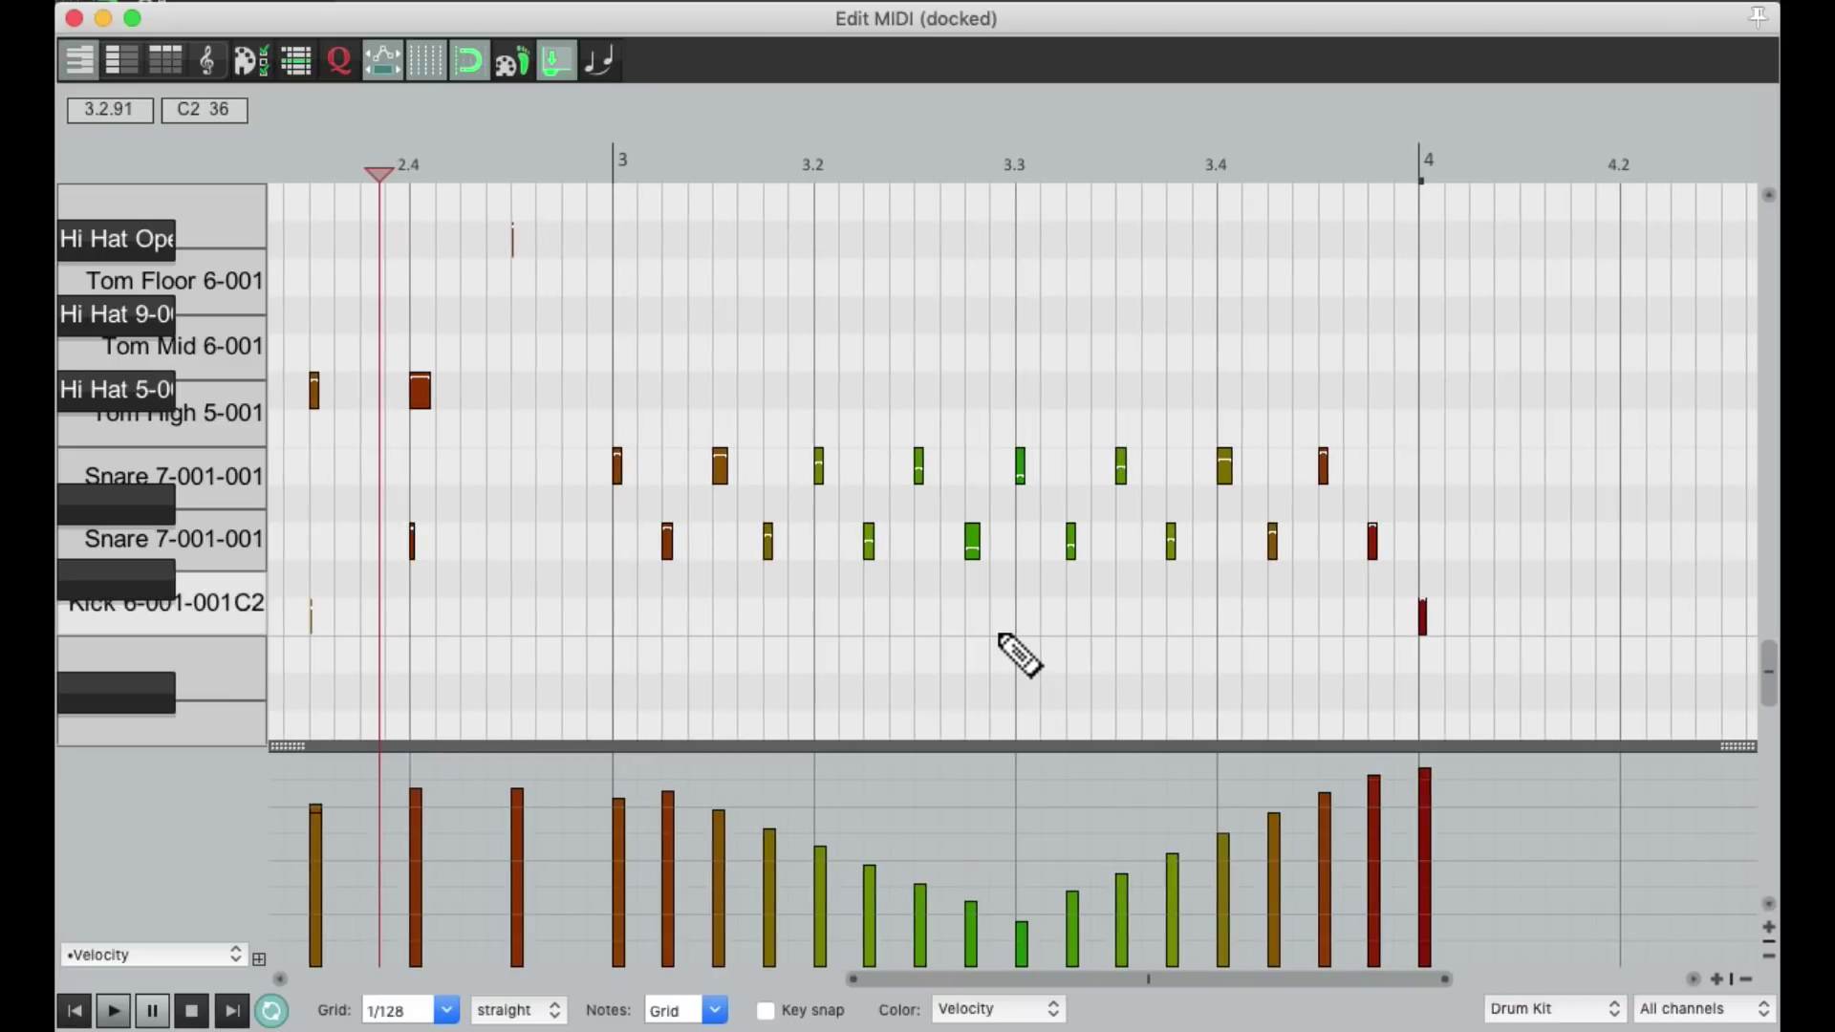
scroll(1001, 639, up, 1)
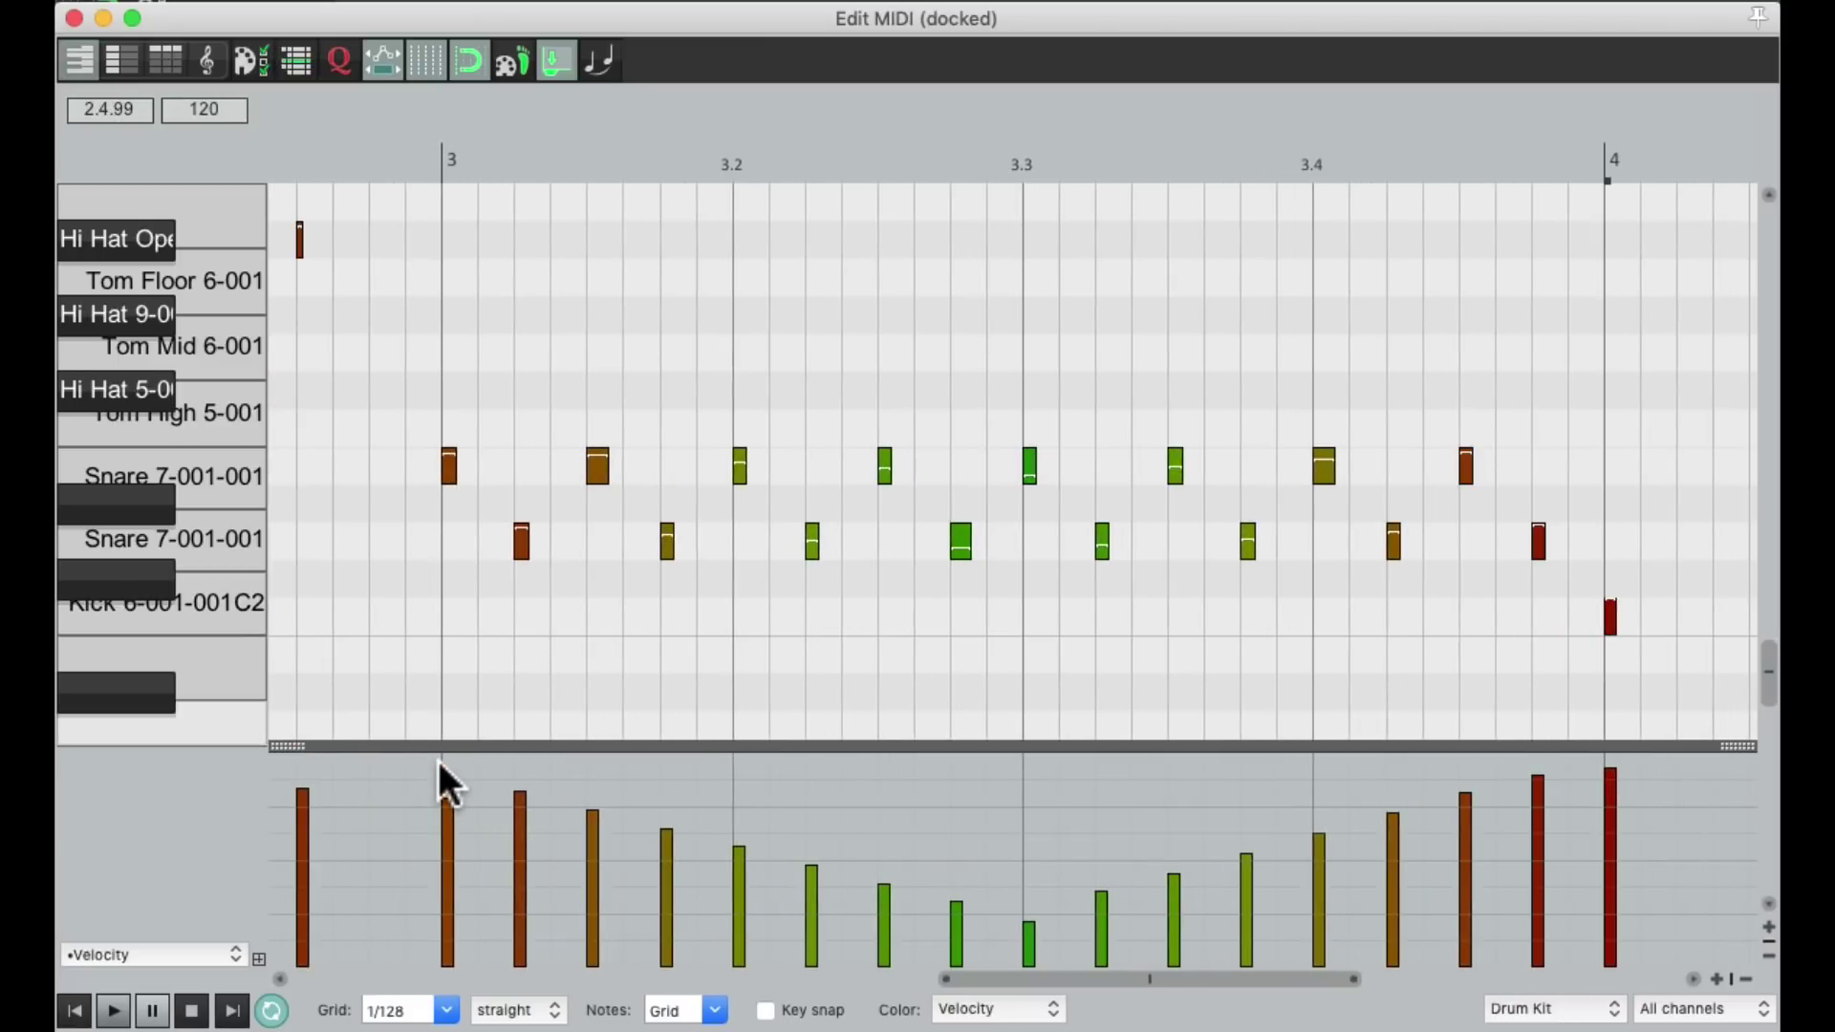
mouse_move(438, 758)
mouse_down()
mouse_move(623, 823)
mouse_move(776, 937)
mouse_move(731, 904)
mouse_move(1025, 767)
mouse_move(1250, 851)
mouse_move(1316, 916)
mouse_move(1585, 770)
mouse_up()
key(shift)
key(space)
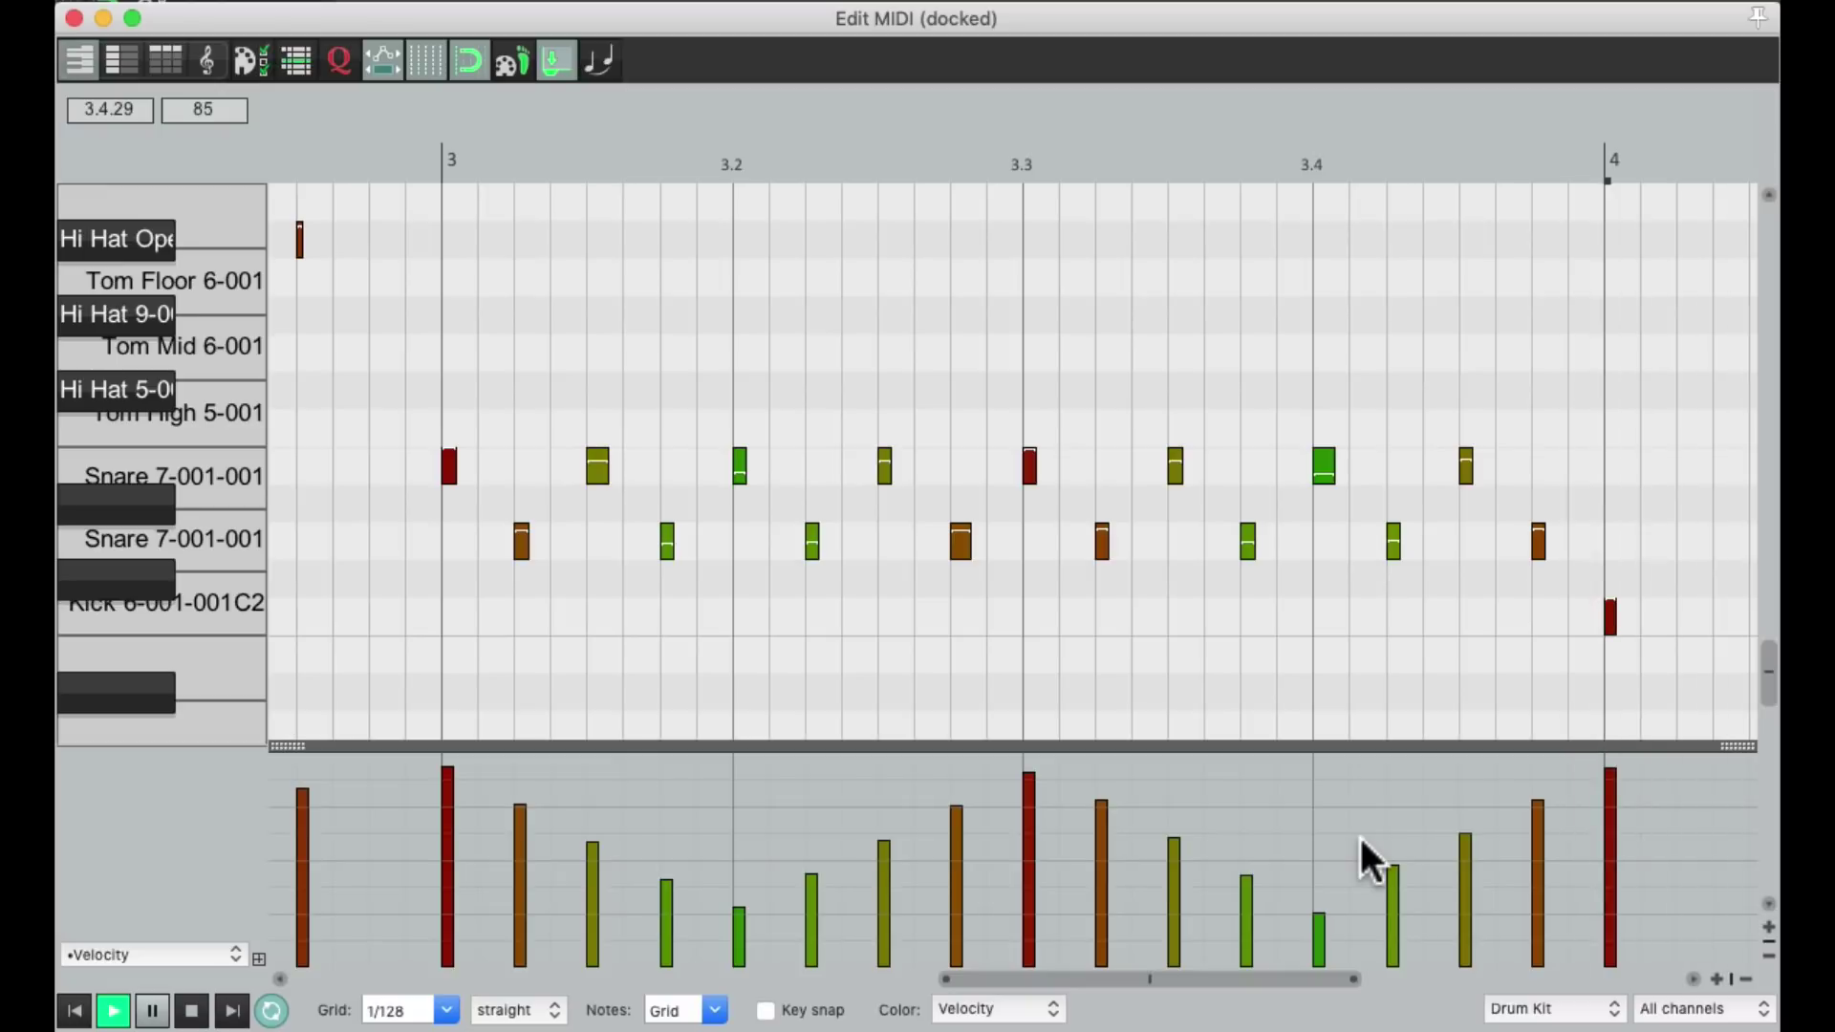
key(space)
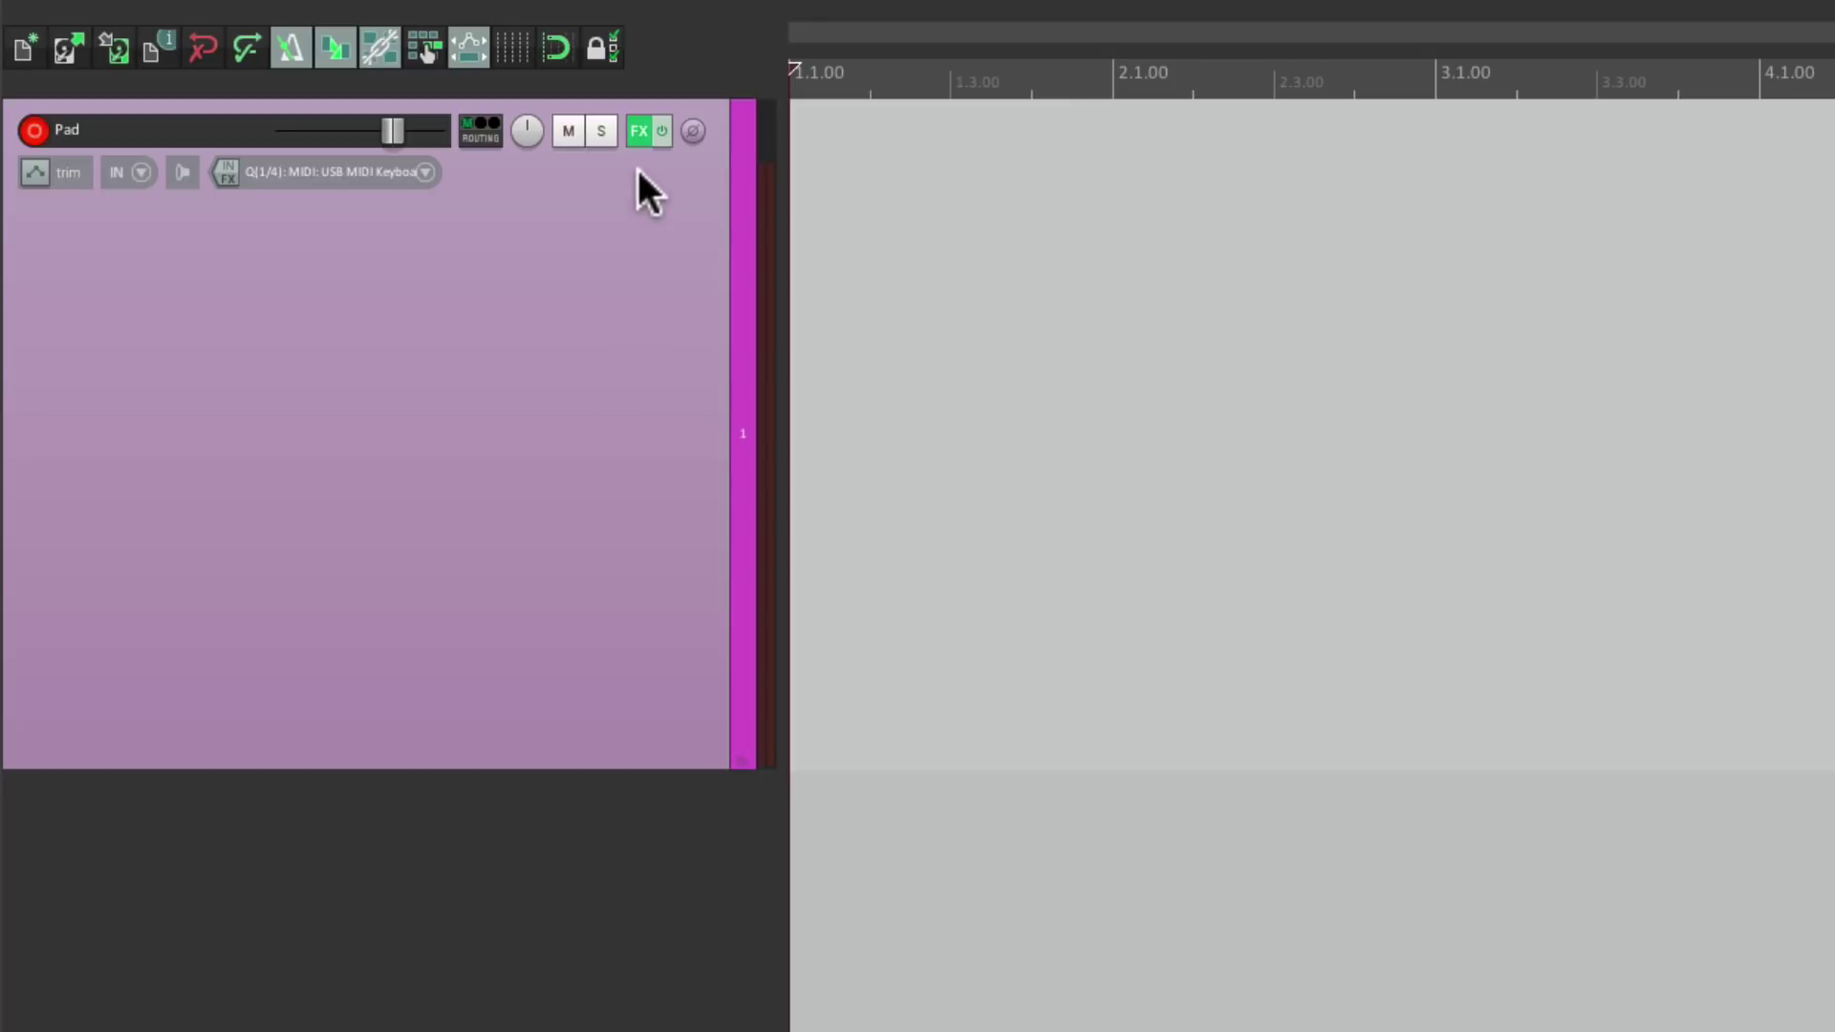
Bring up the Pad track's Serum instrument with the PD Gated Pad [AS] preset.
click(636, 133)
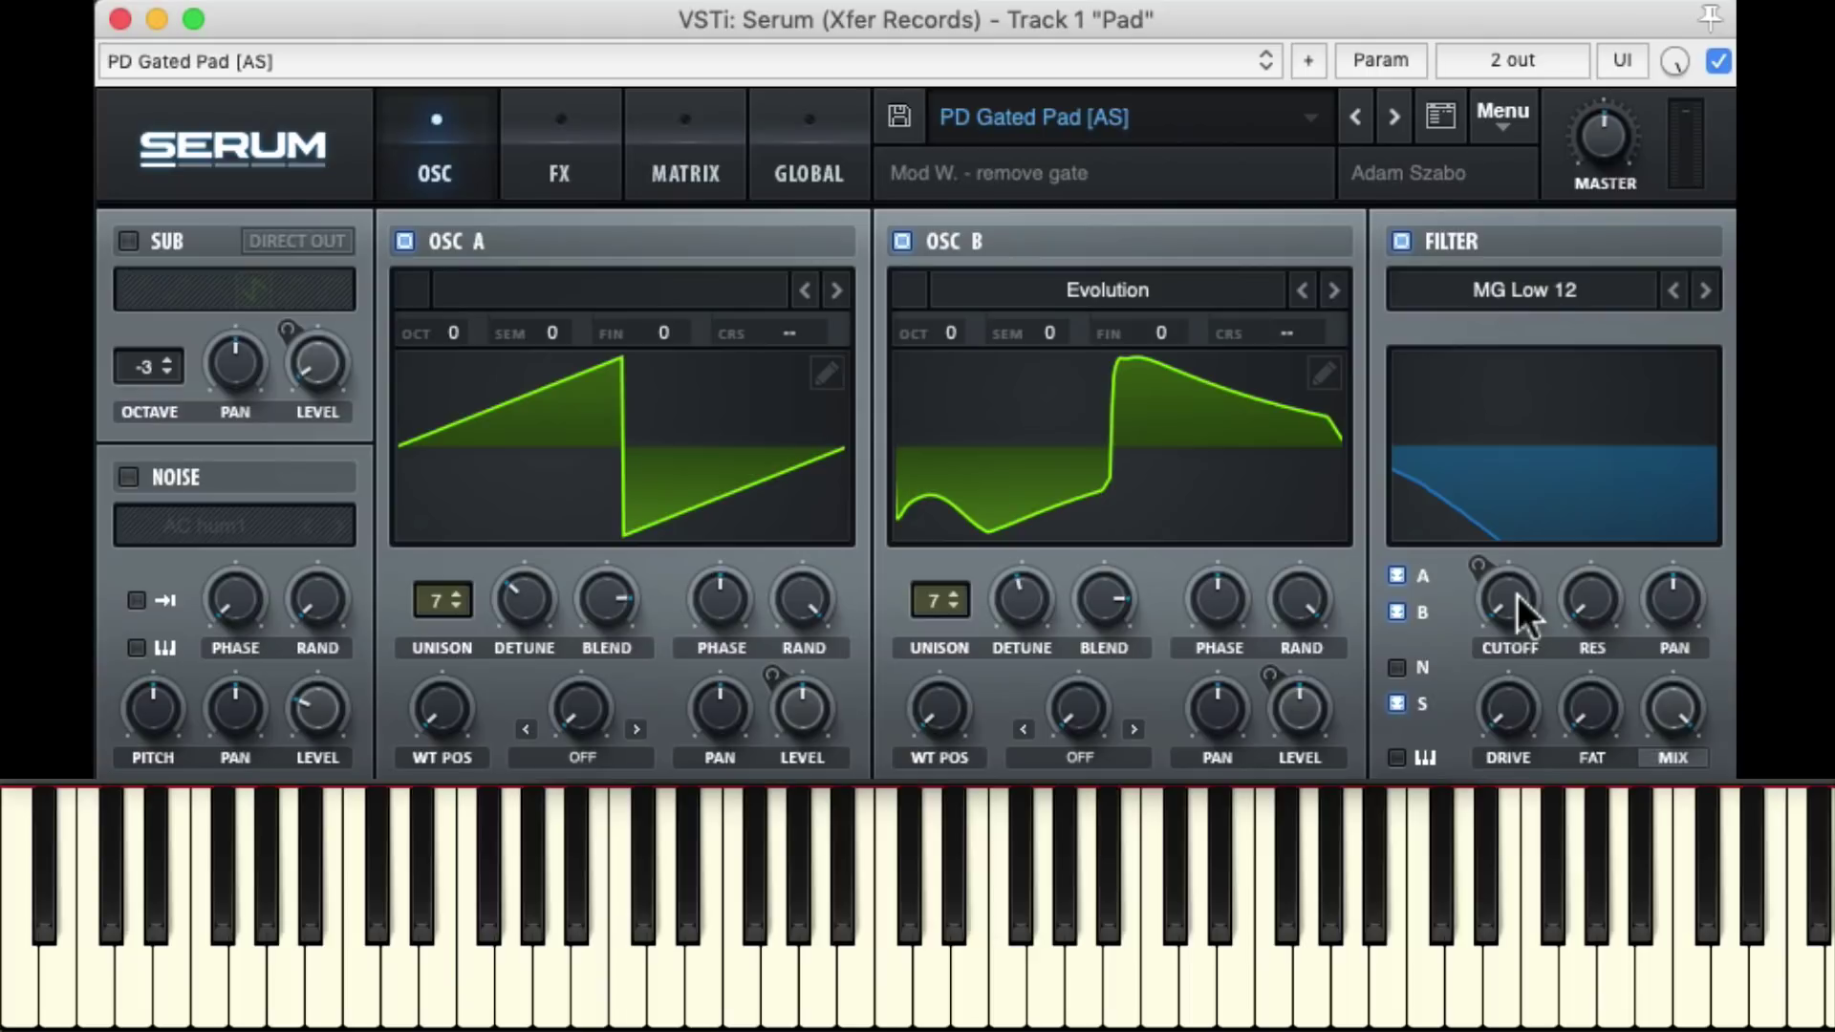
Turn up Serum's filter Cutoff and assign it to a MIDI controller with MIDI Learn.
scroll(1517, 595, up, 10)
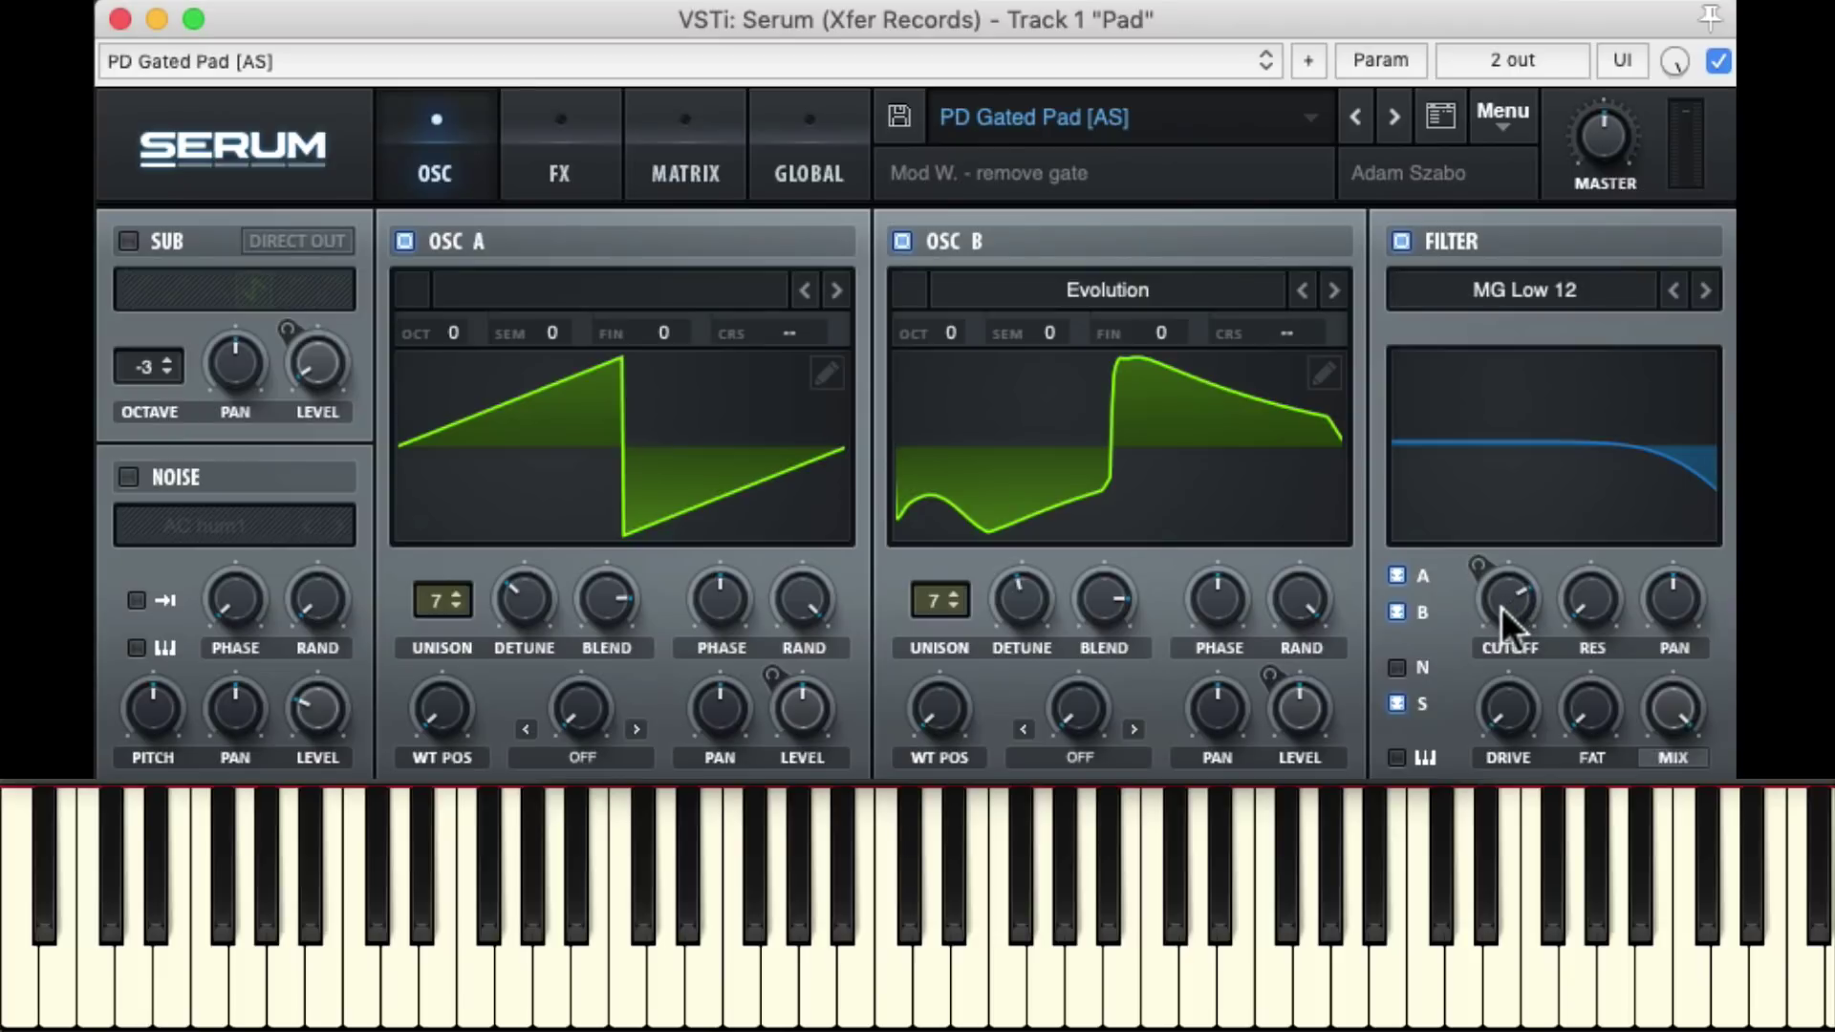
right_click(1500, 606)
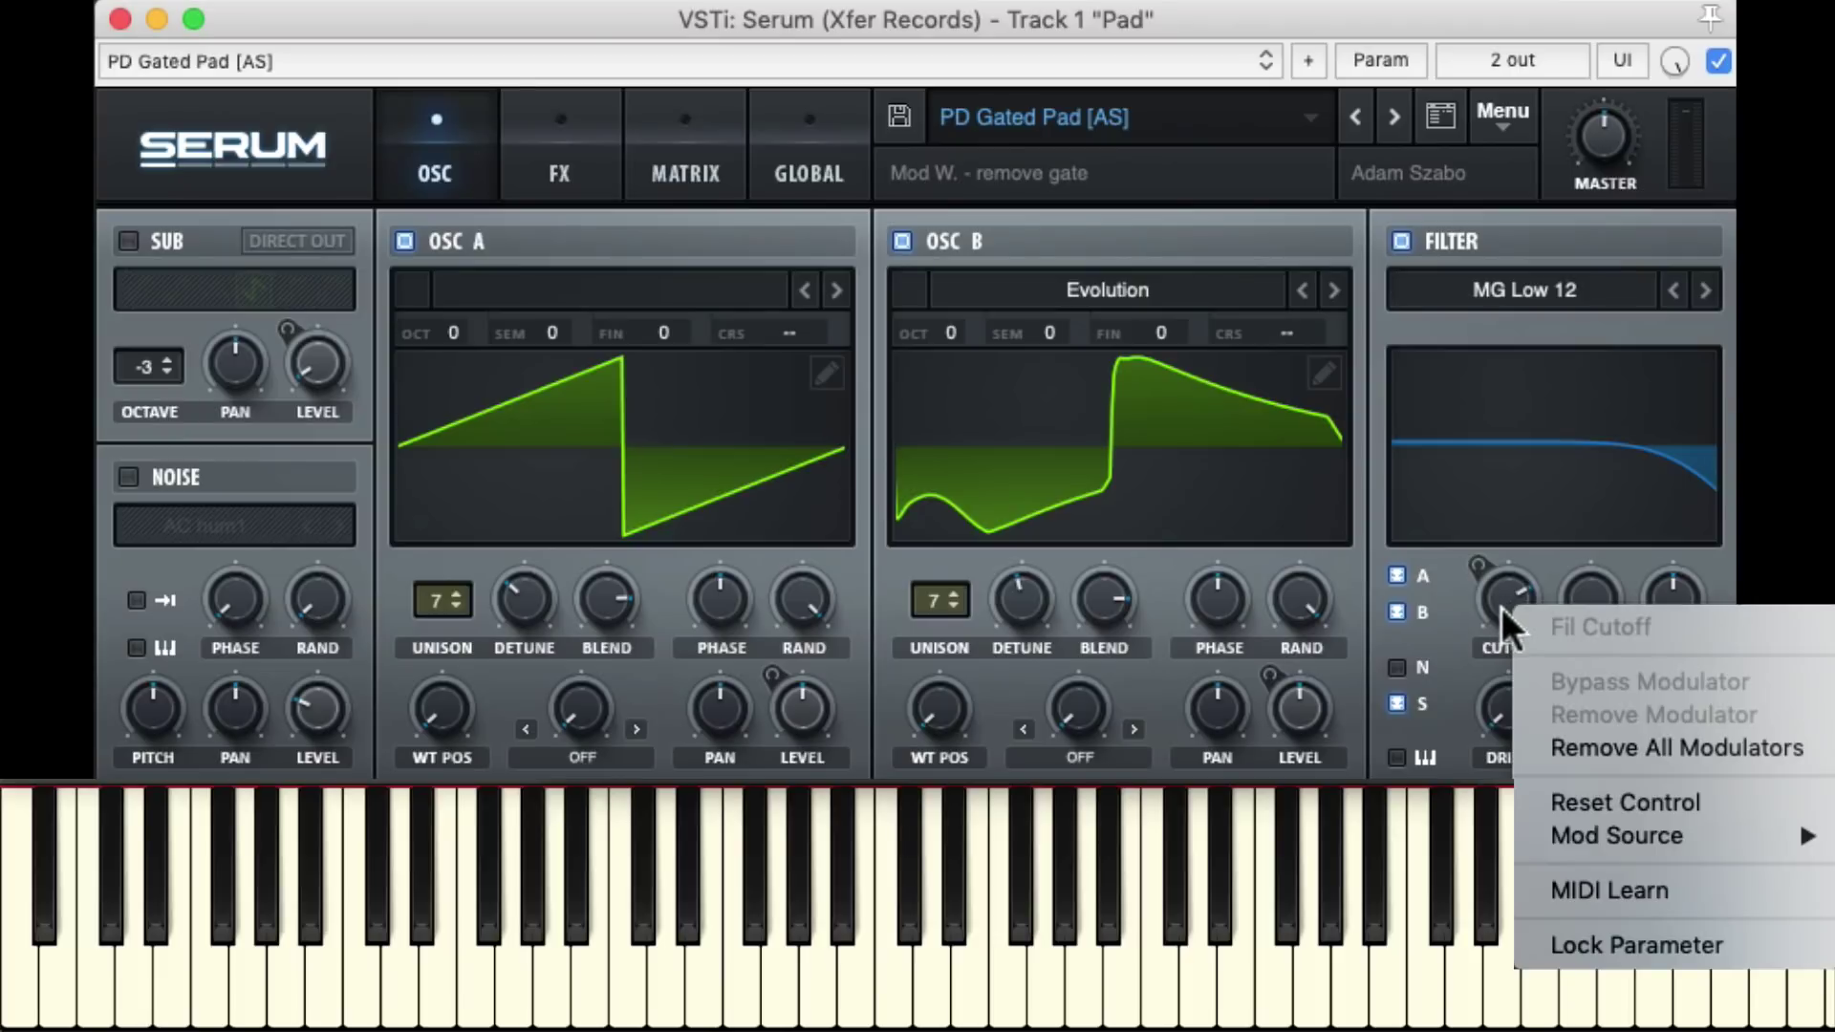
click(1691, 884)
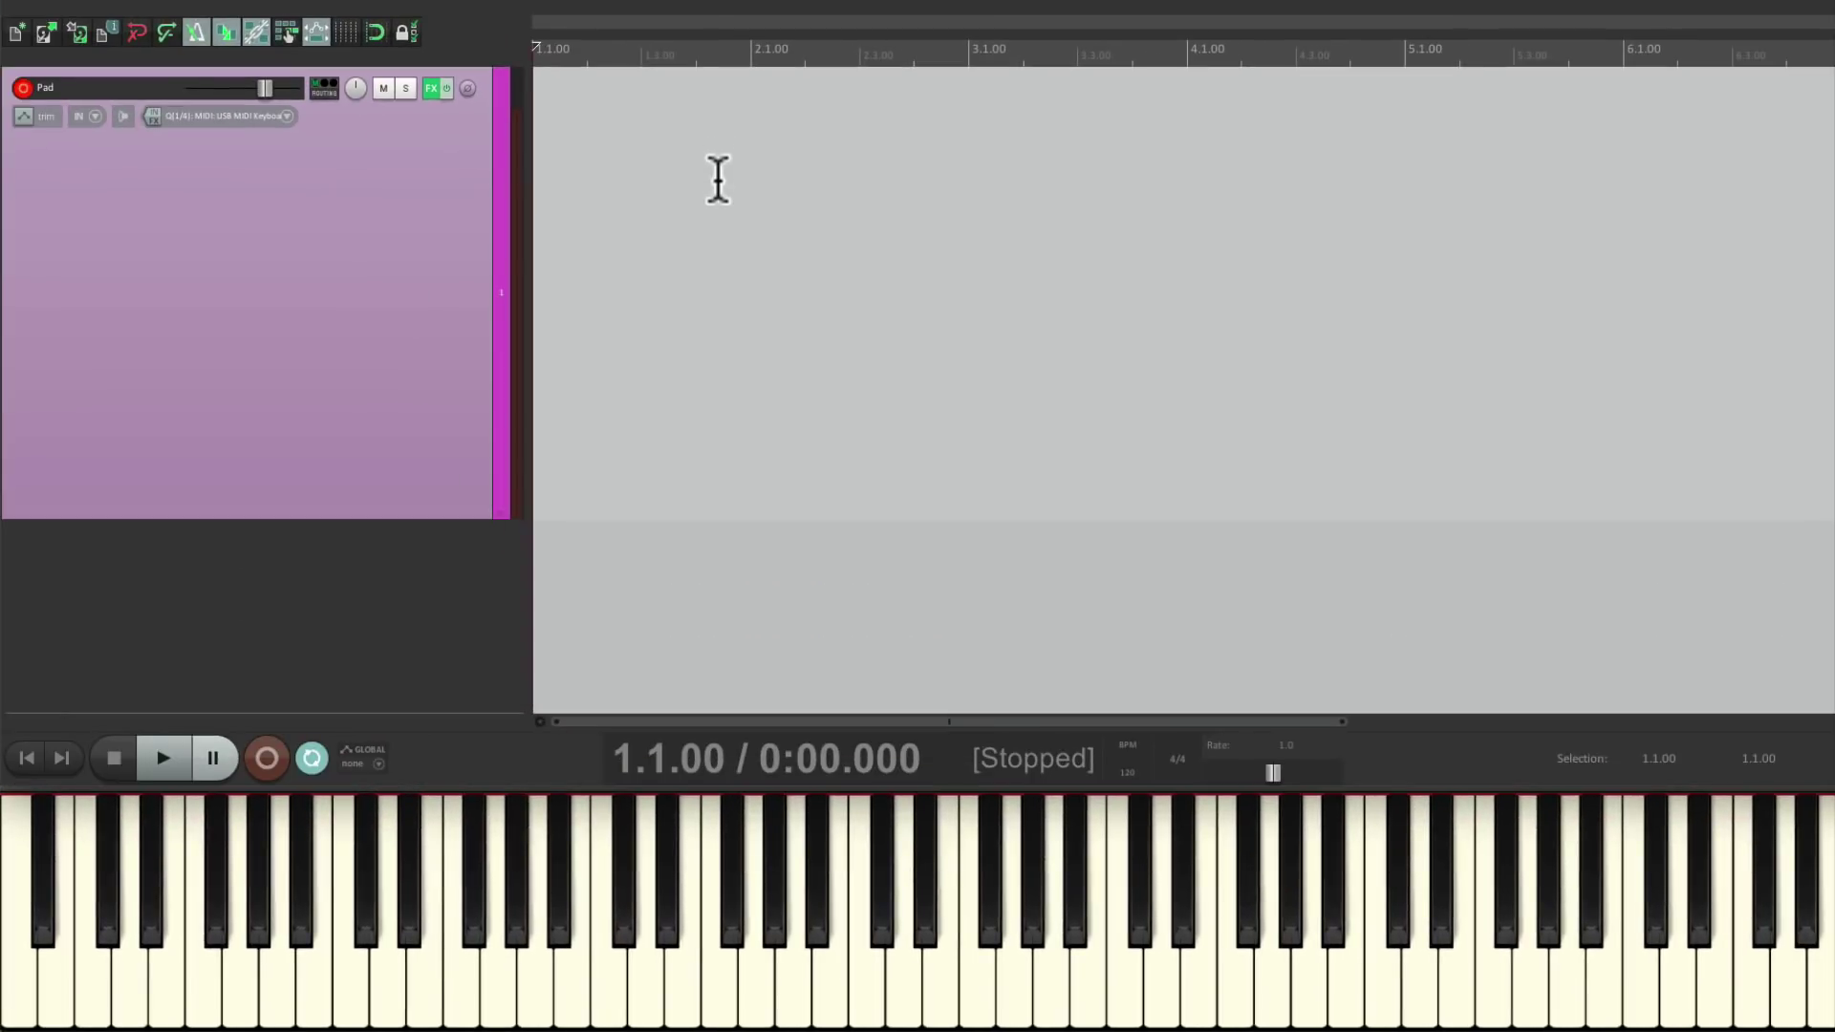
Record five sustained pad notes across bars 2–6, play them back, and open the item for MIDI editing.
key(ctrl+r)
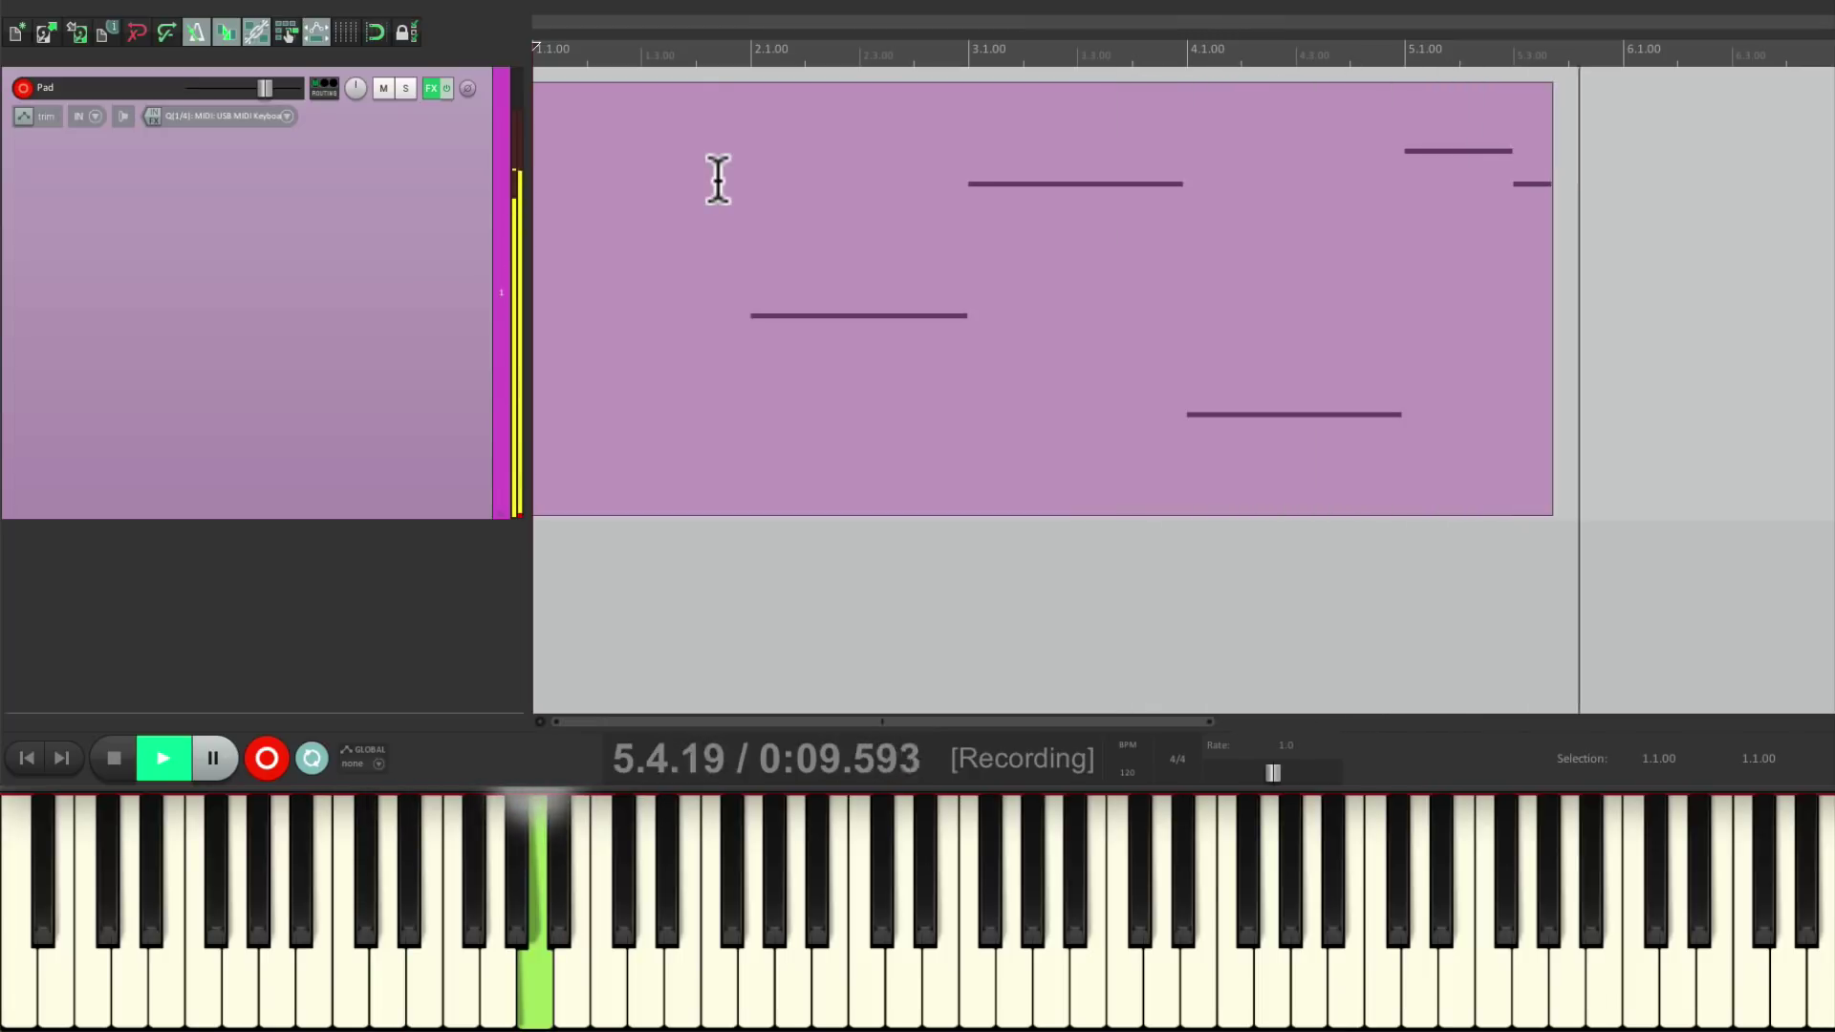
key(space)
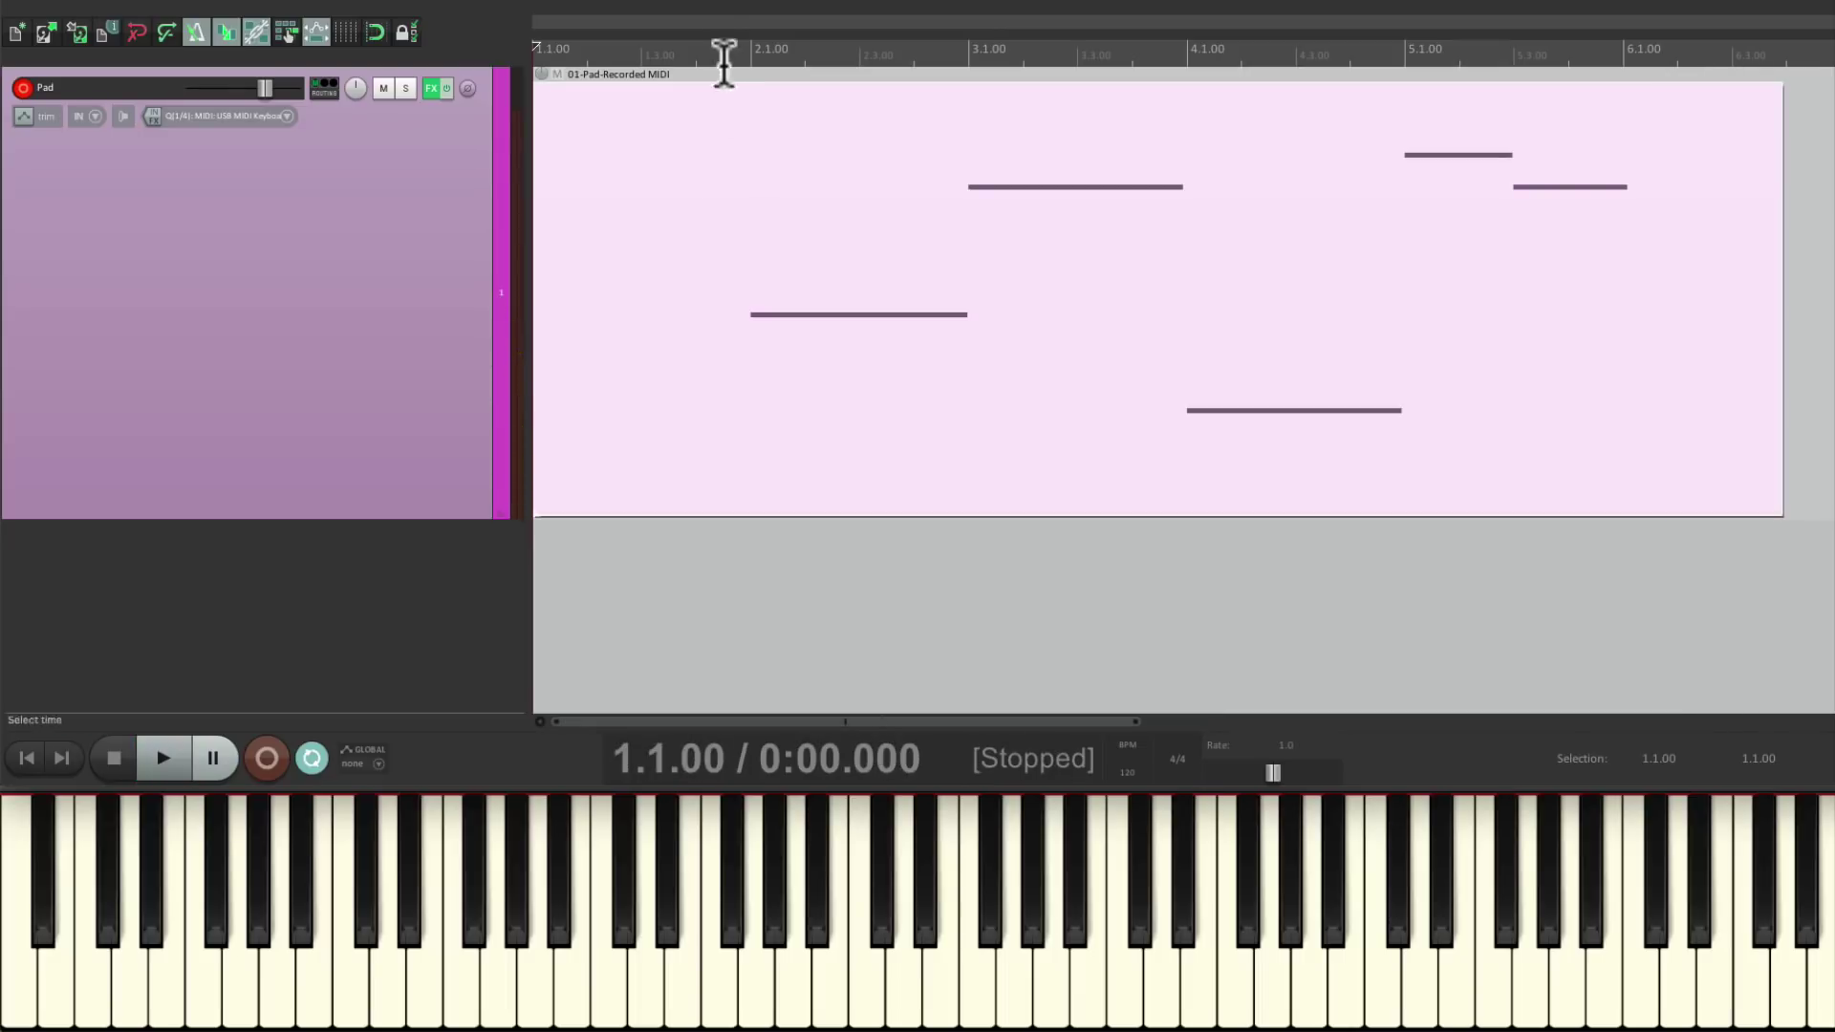
click(723, 47)
key(space)
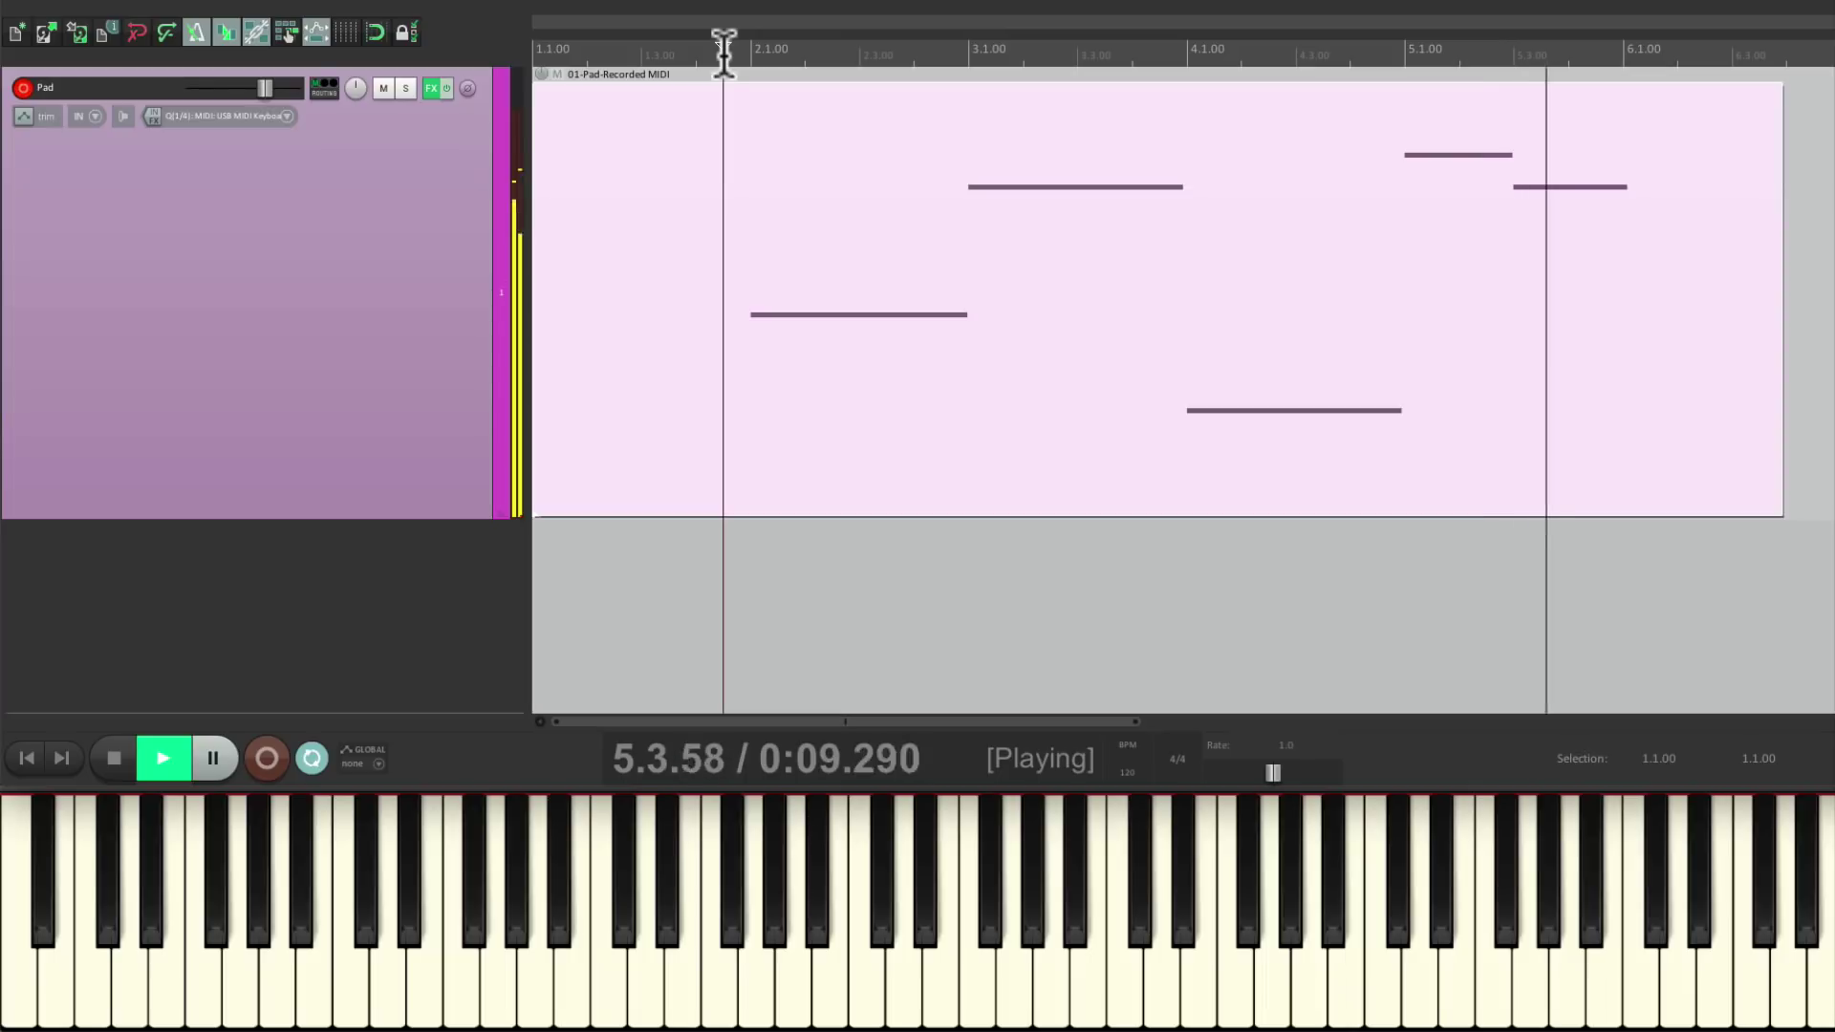
key(space)
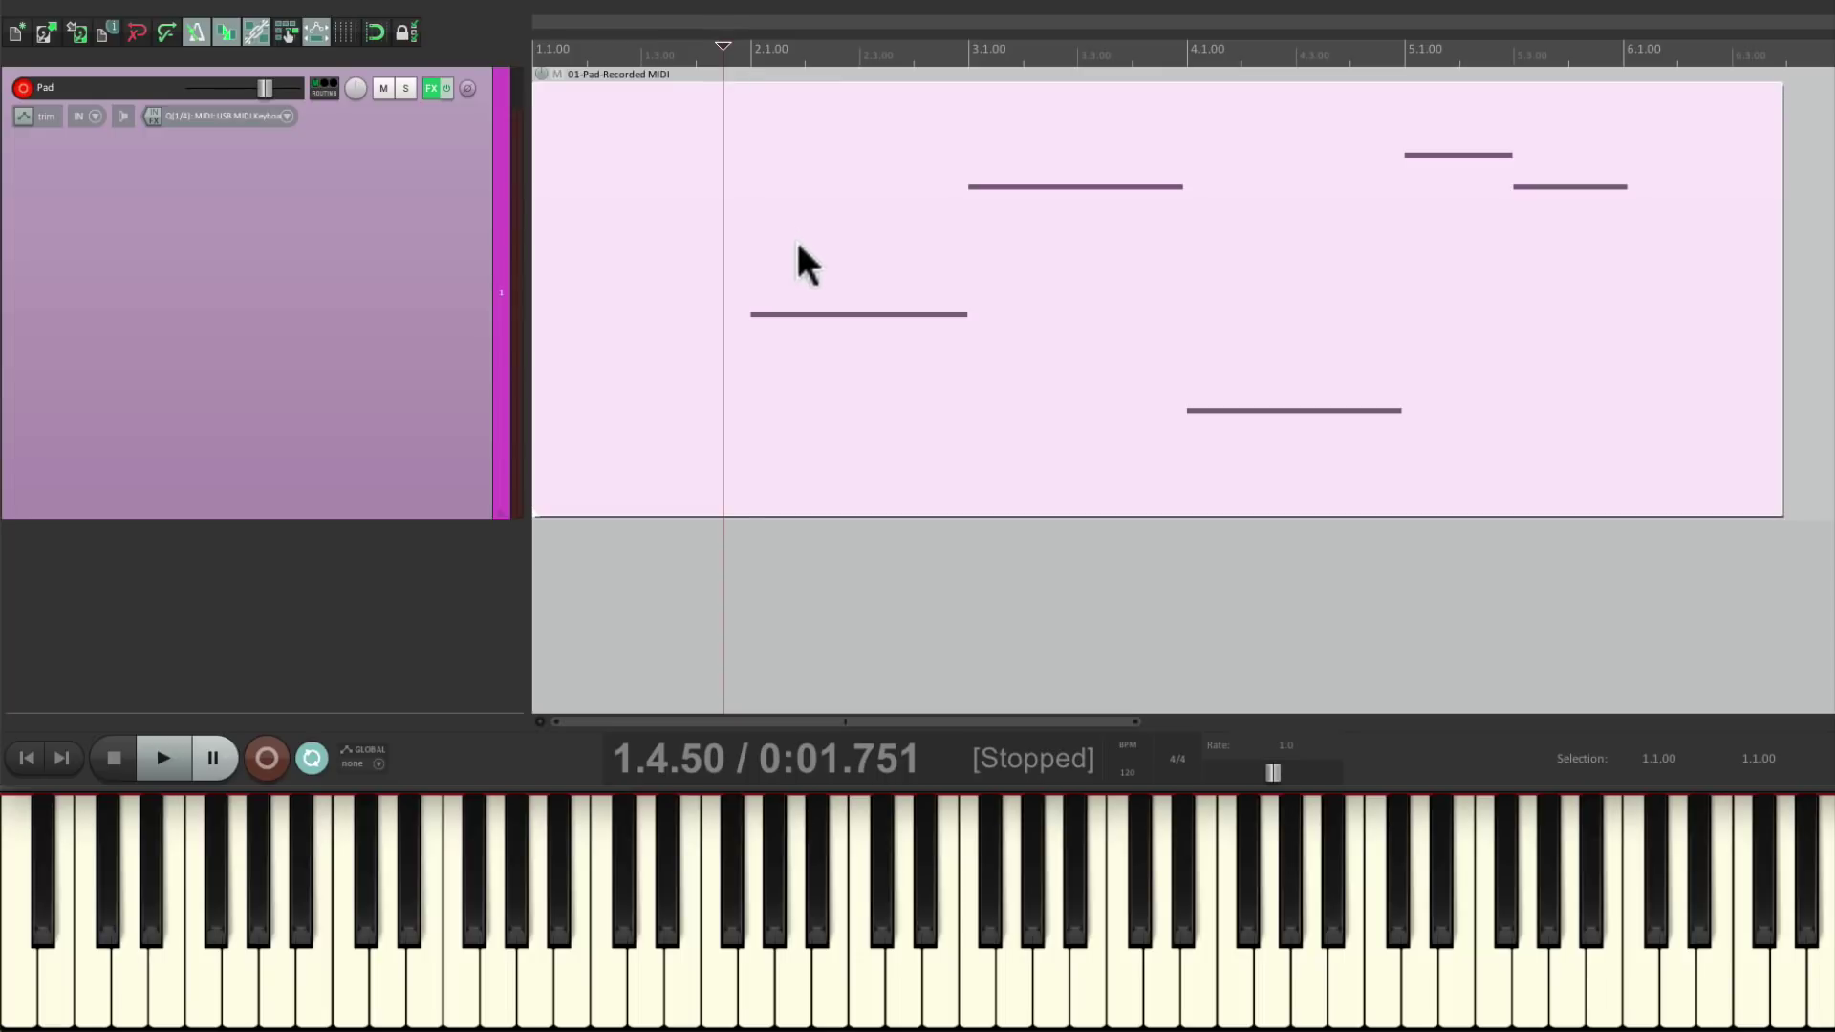
double_click(807, 266)
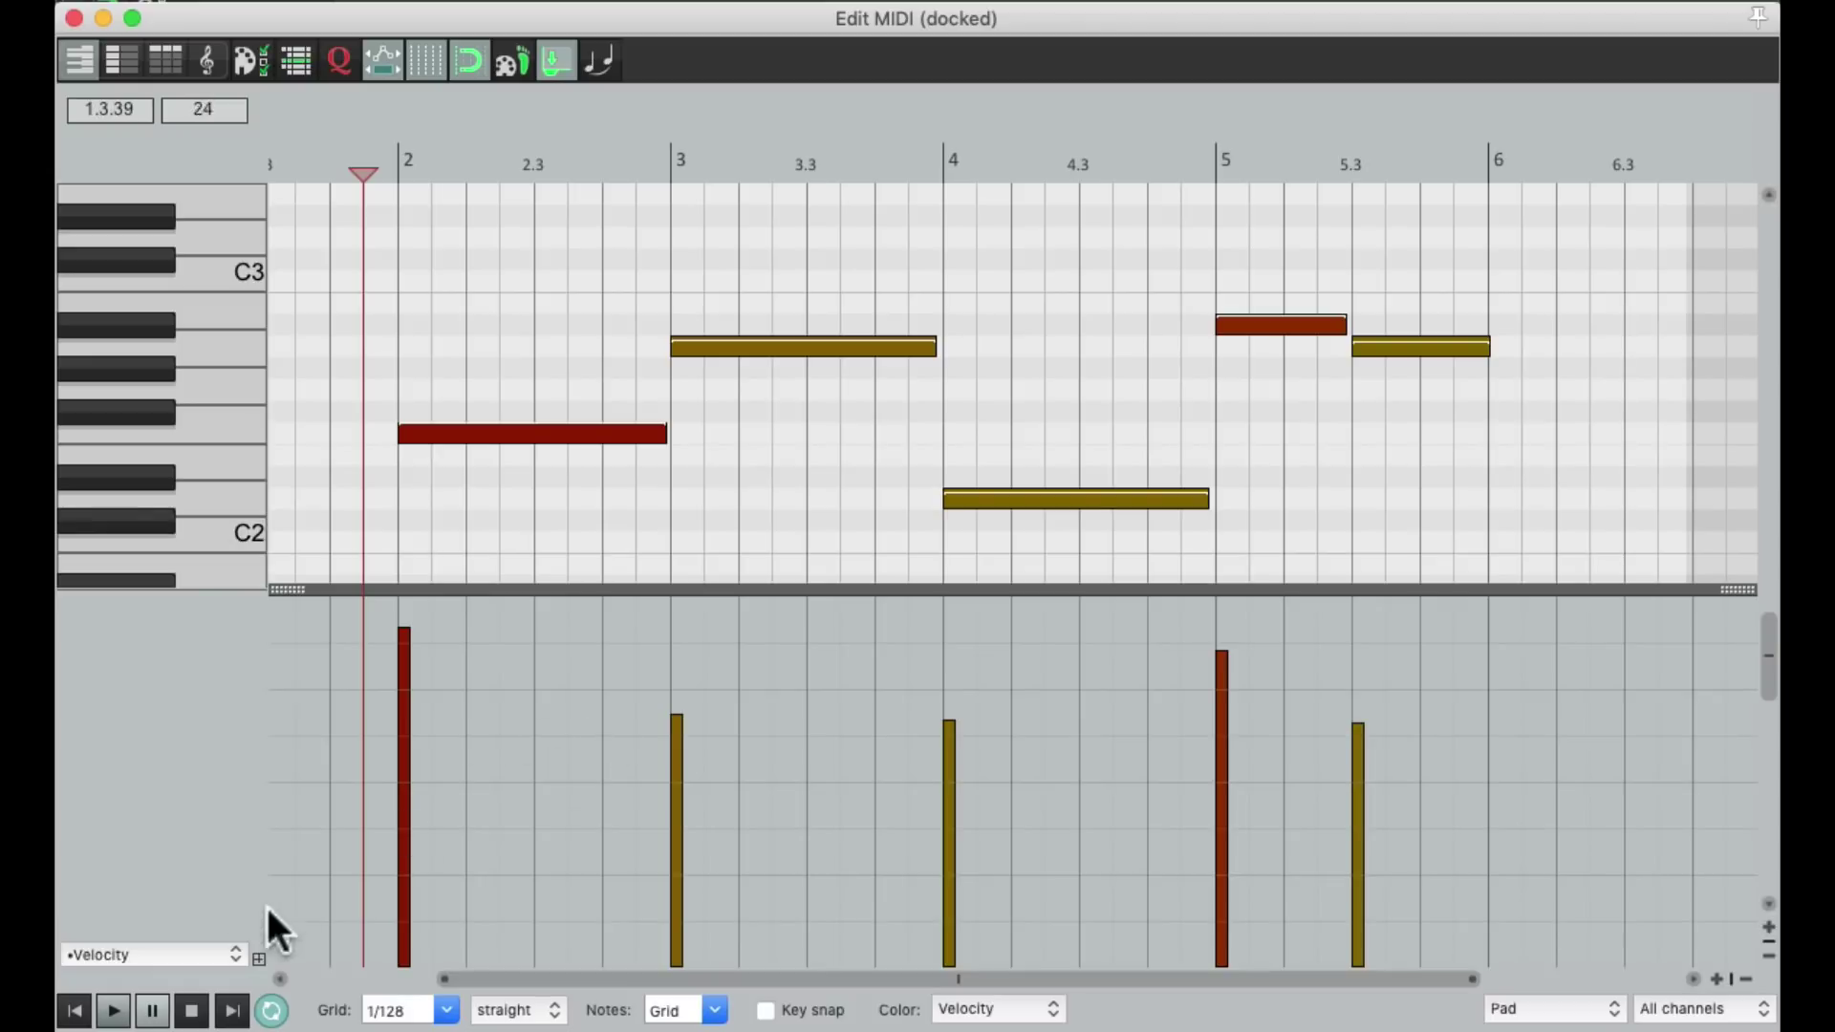
Switch the lower controller lane from Velocity to CC 73 Sound Attack.
click(201, 948)
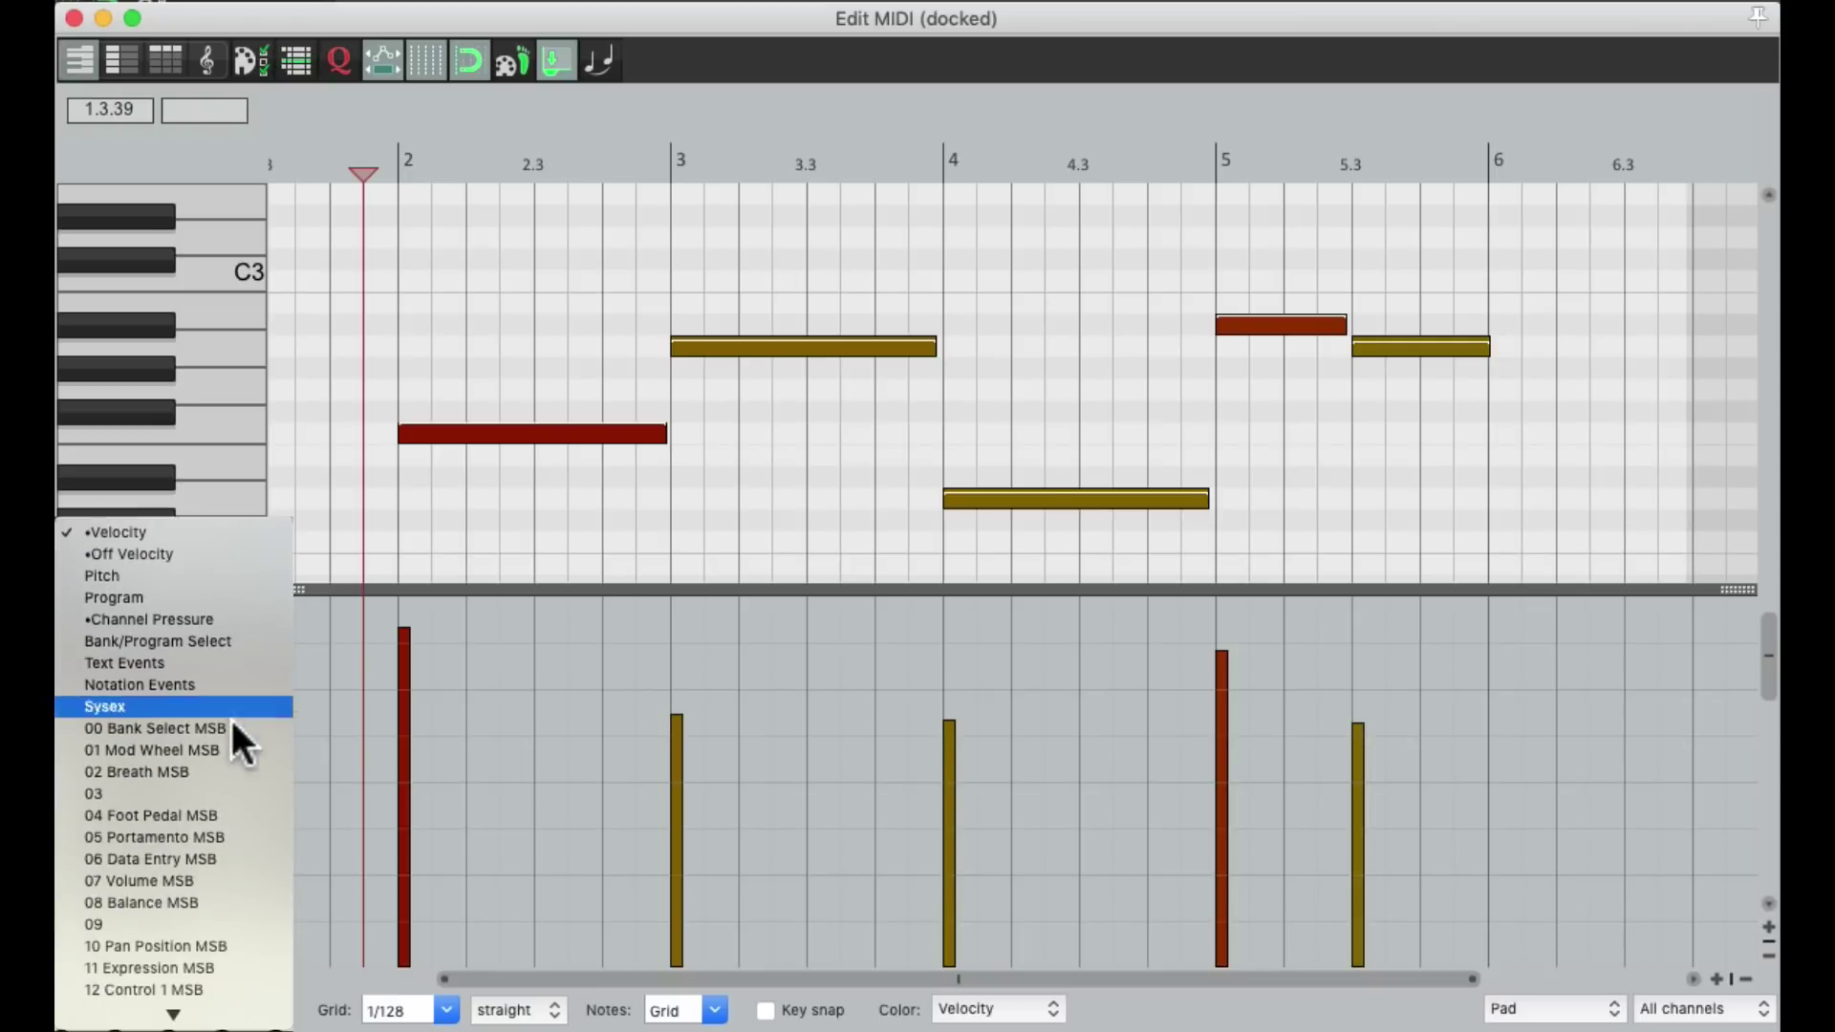
scroll(230, 688, down, 10)
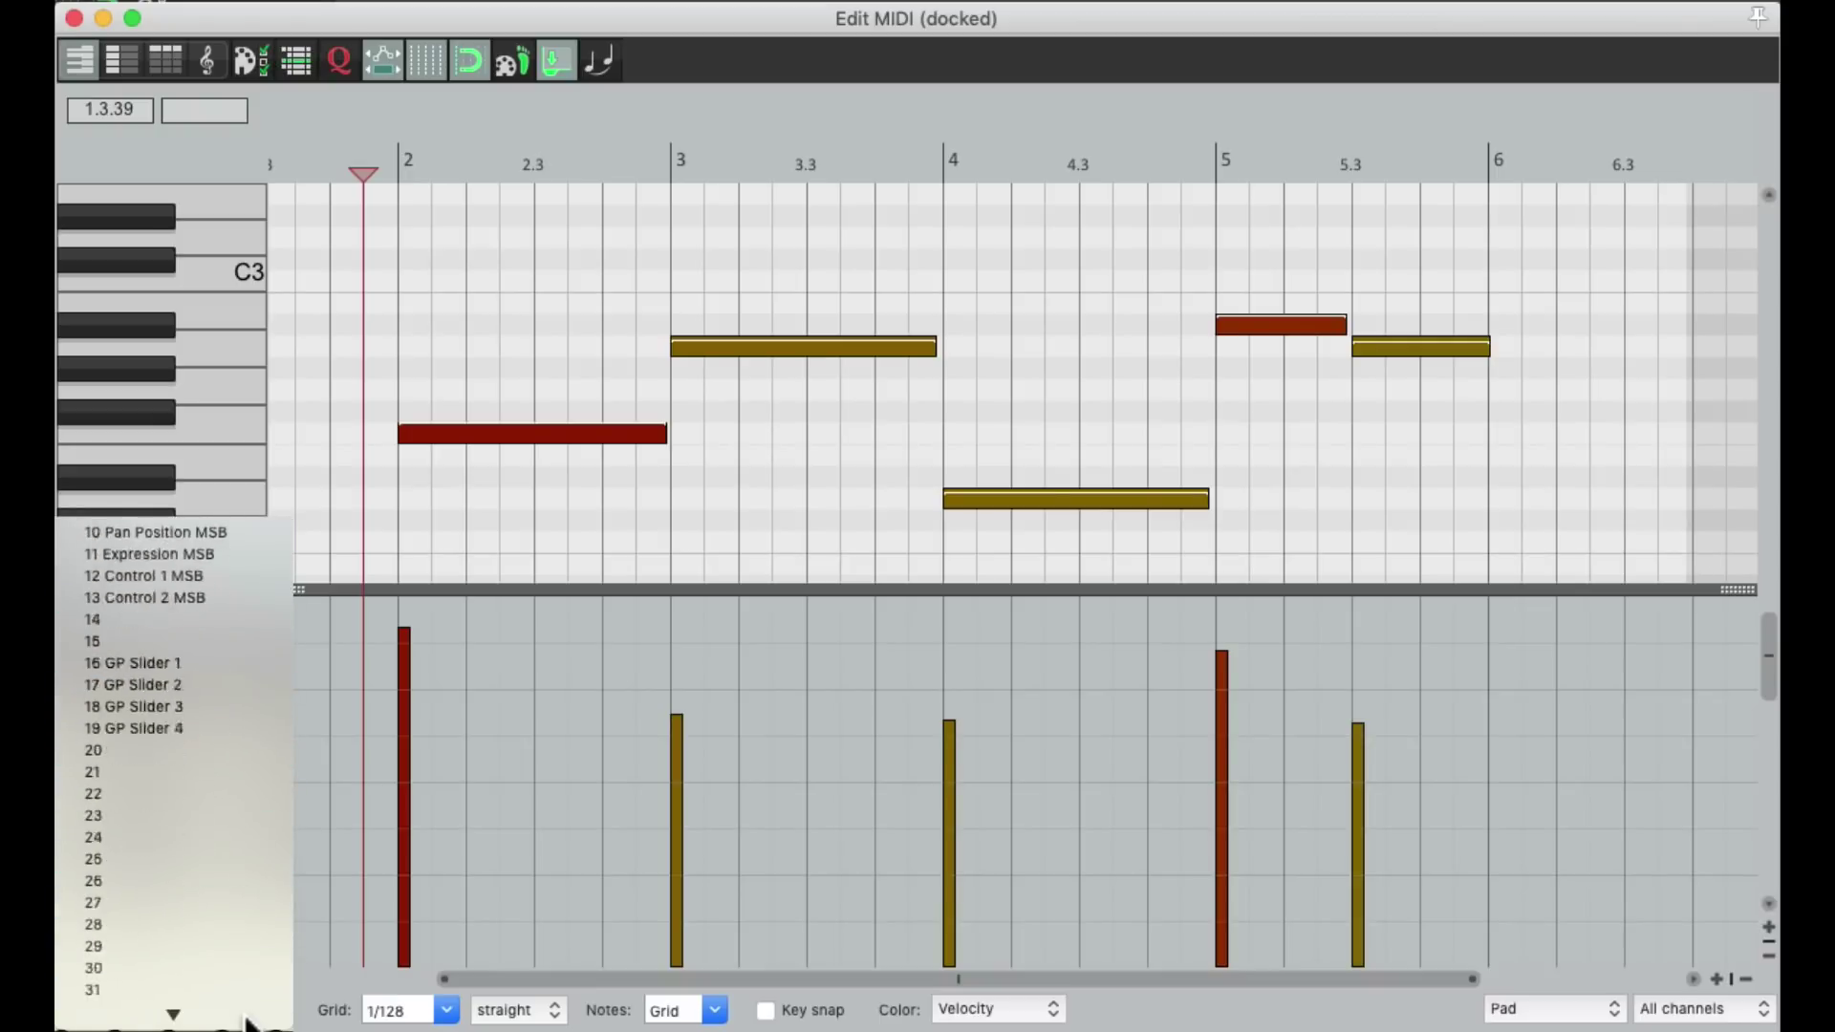
scroll(233, 736, down, 8)
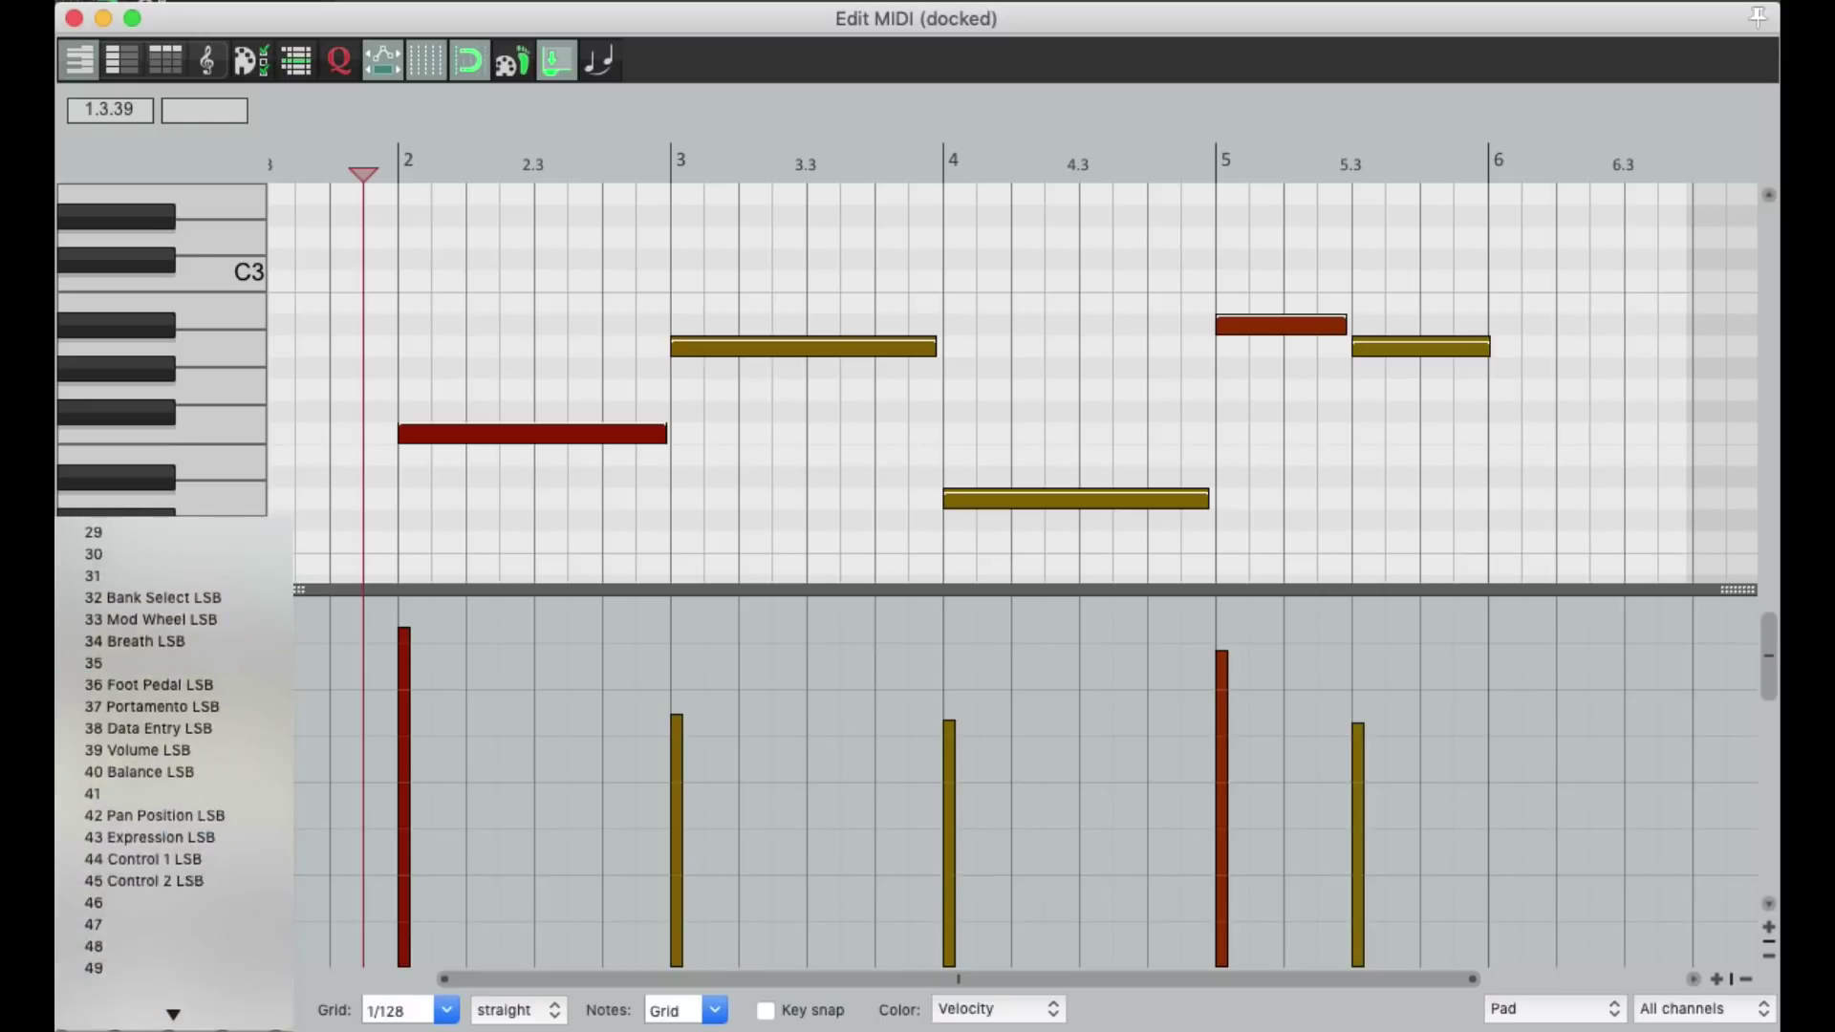
scroll(228, 756, down, 8)
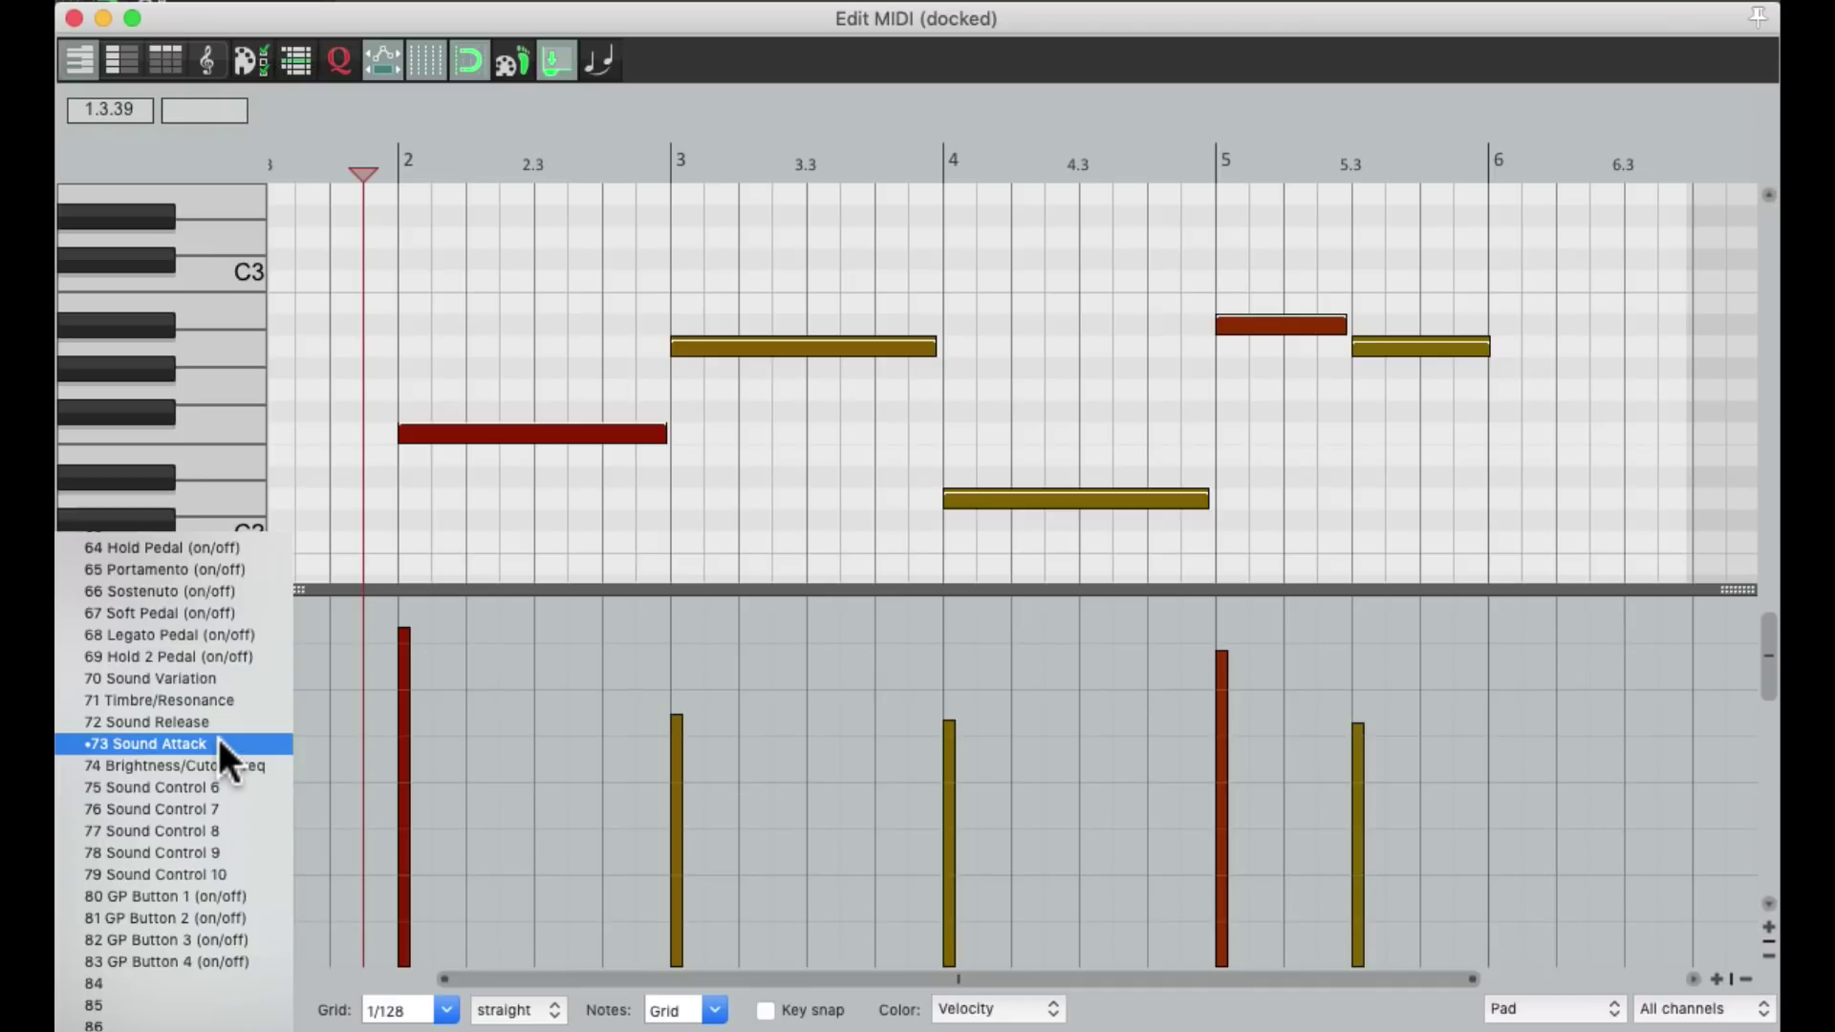
click(220, 743)
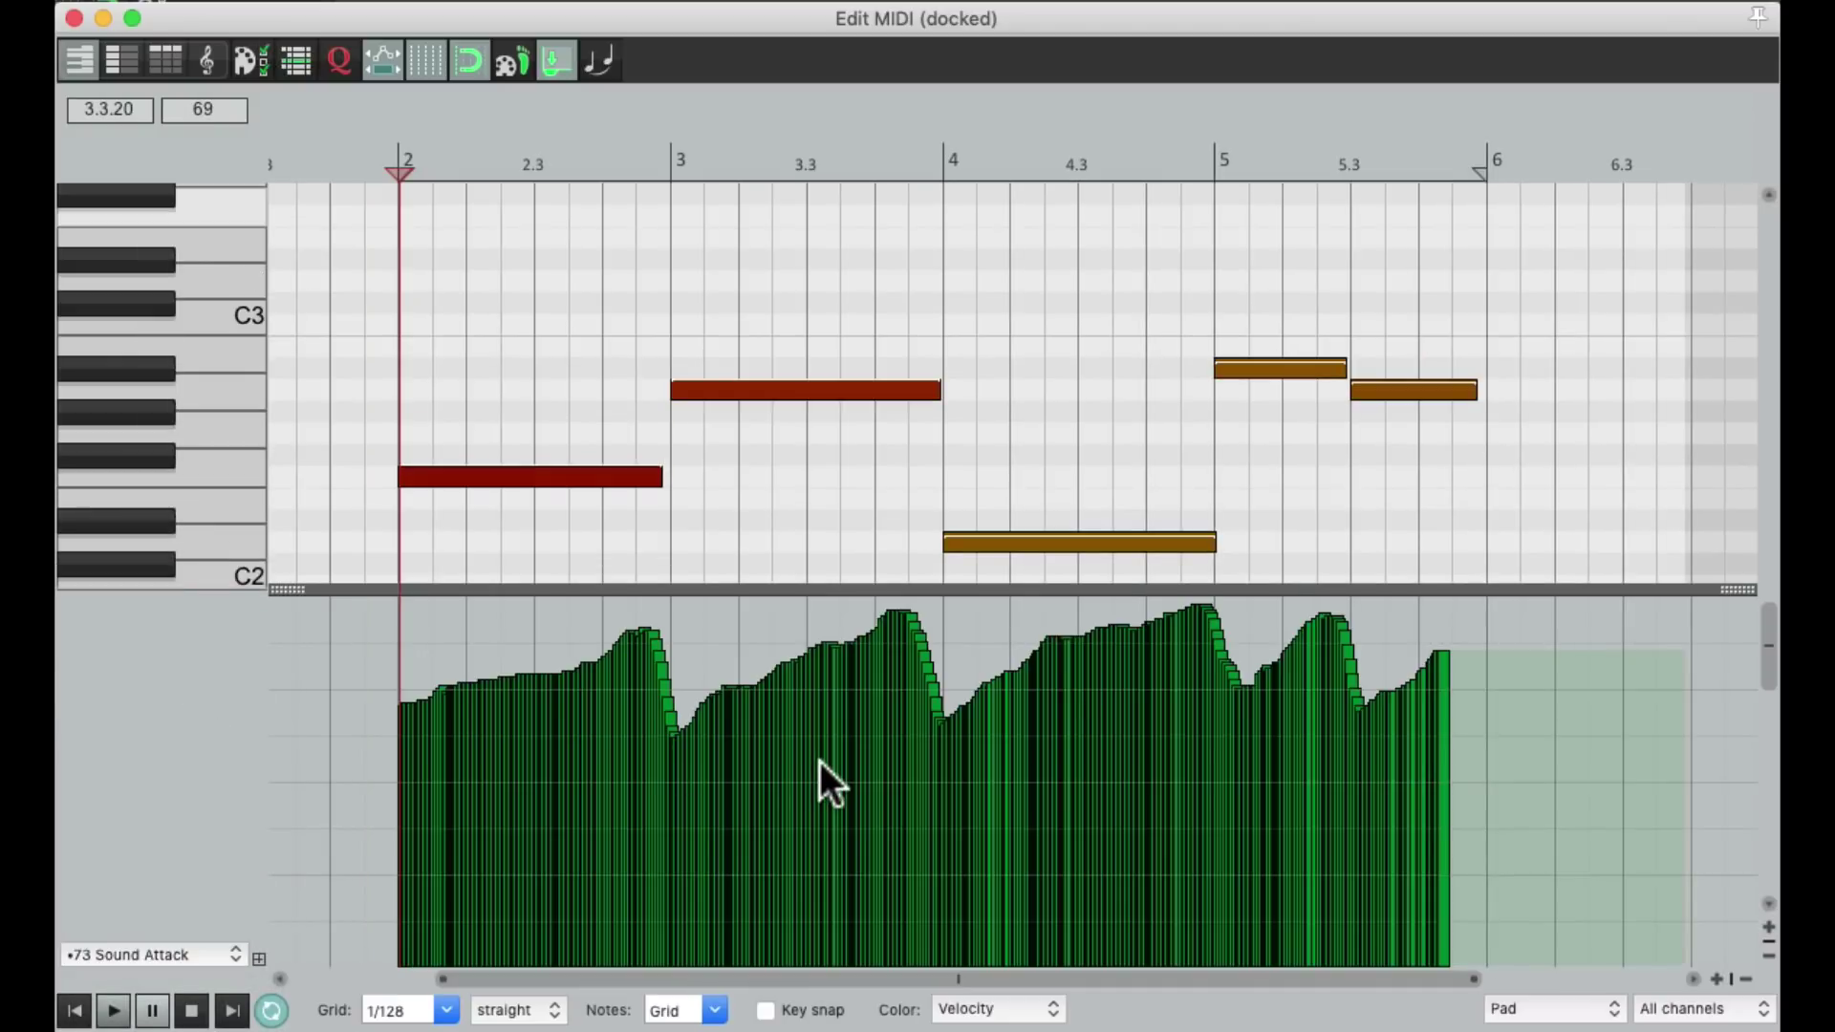
Audition the pad, then zoom to bar 2 and redraw its Sound Attack values as a rising ramp.
key(space)
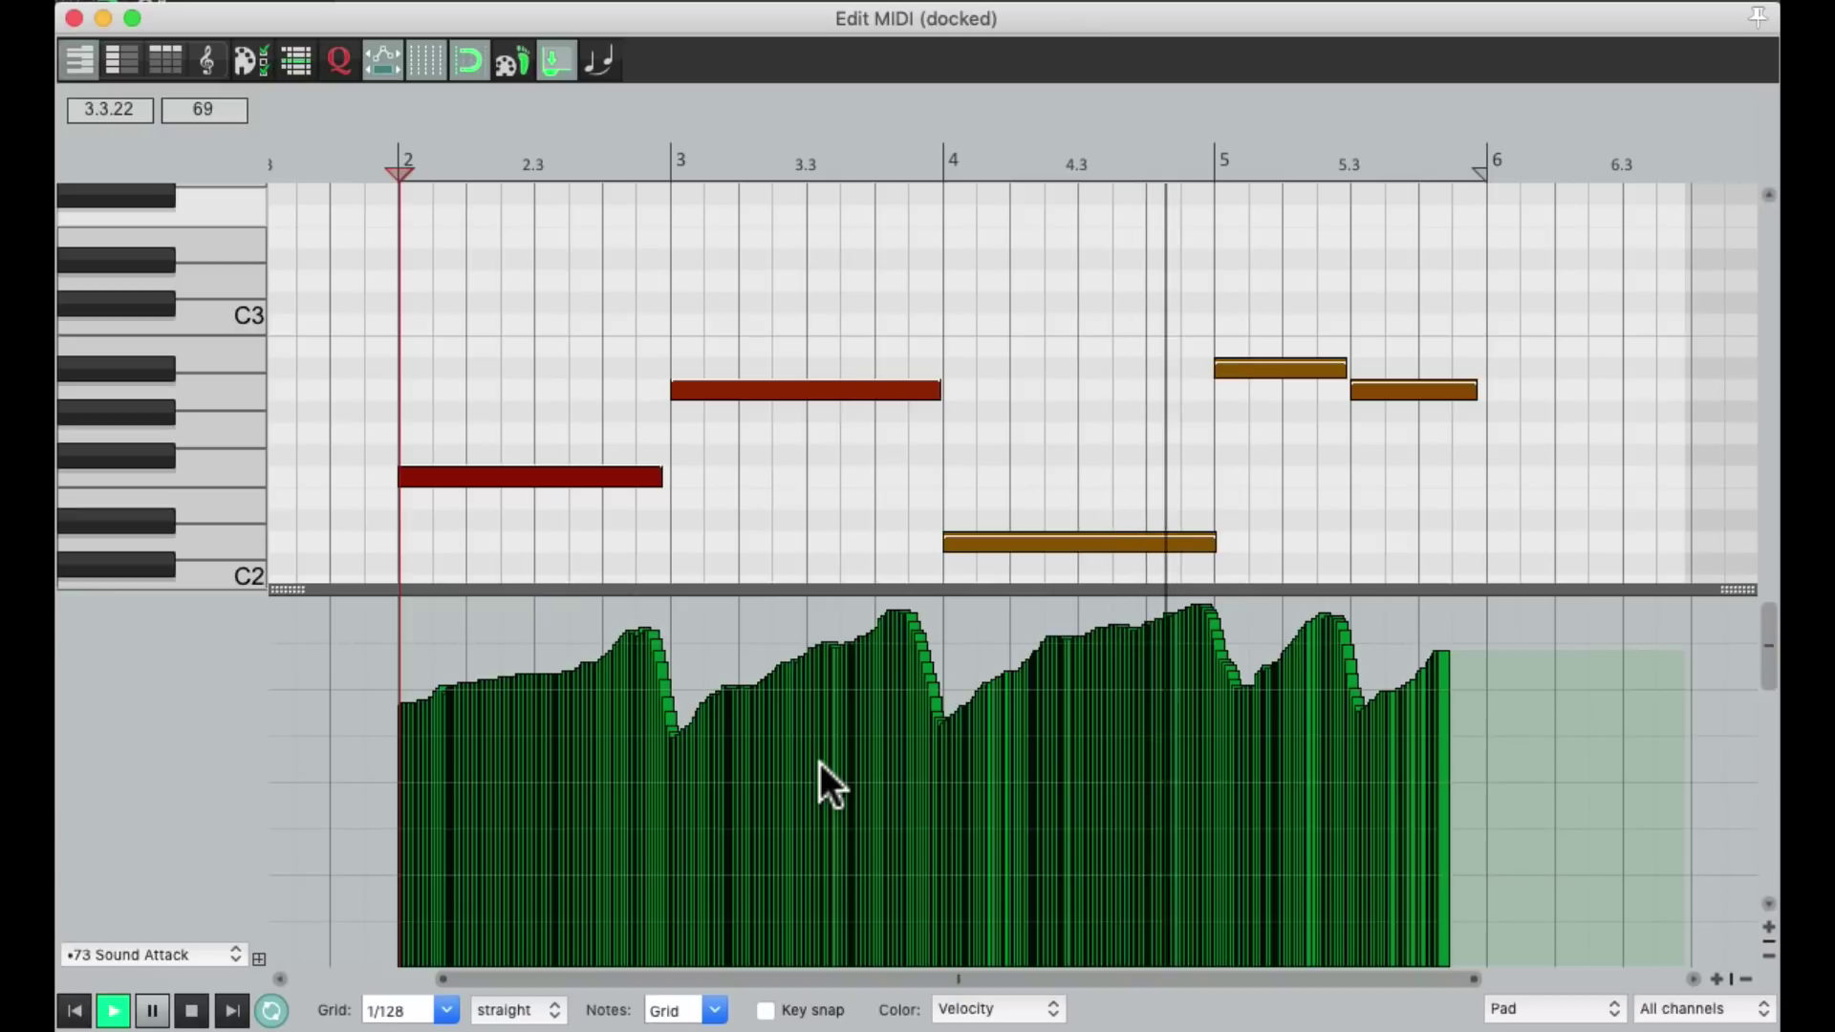
key(space)
scroll(389, 773, up, 5)
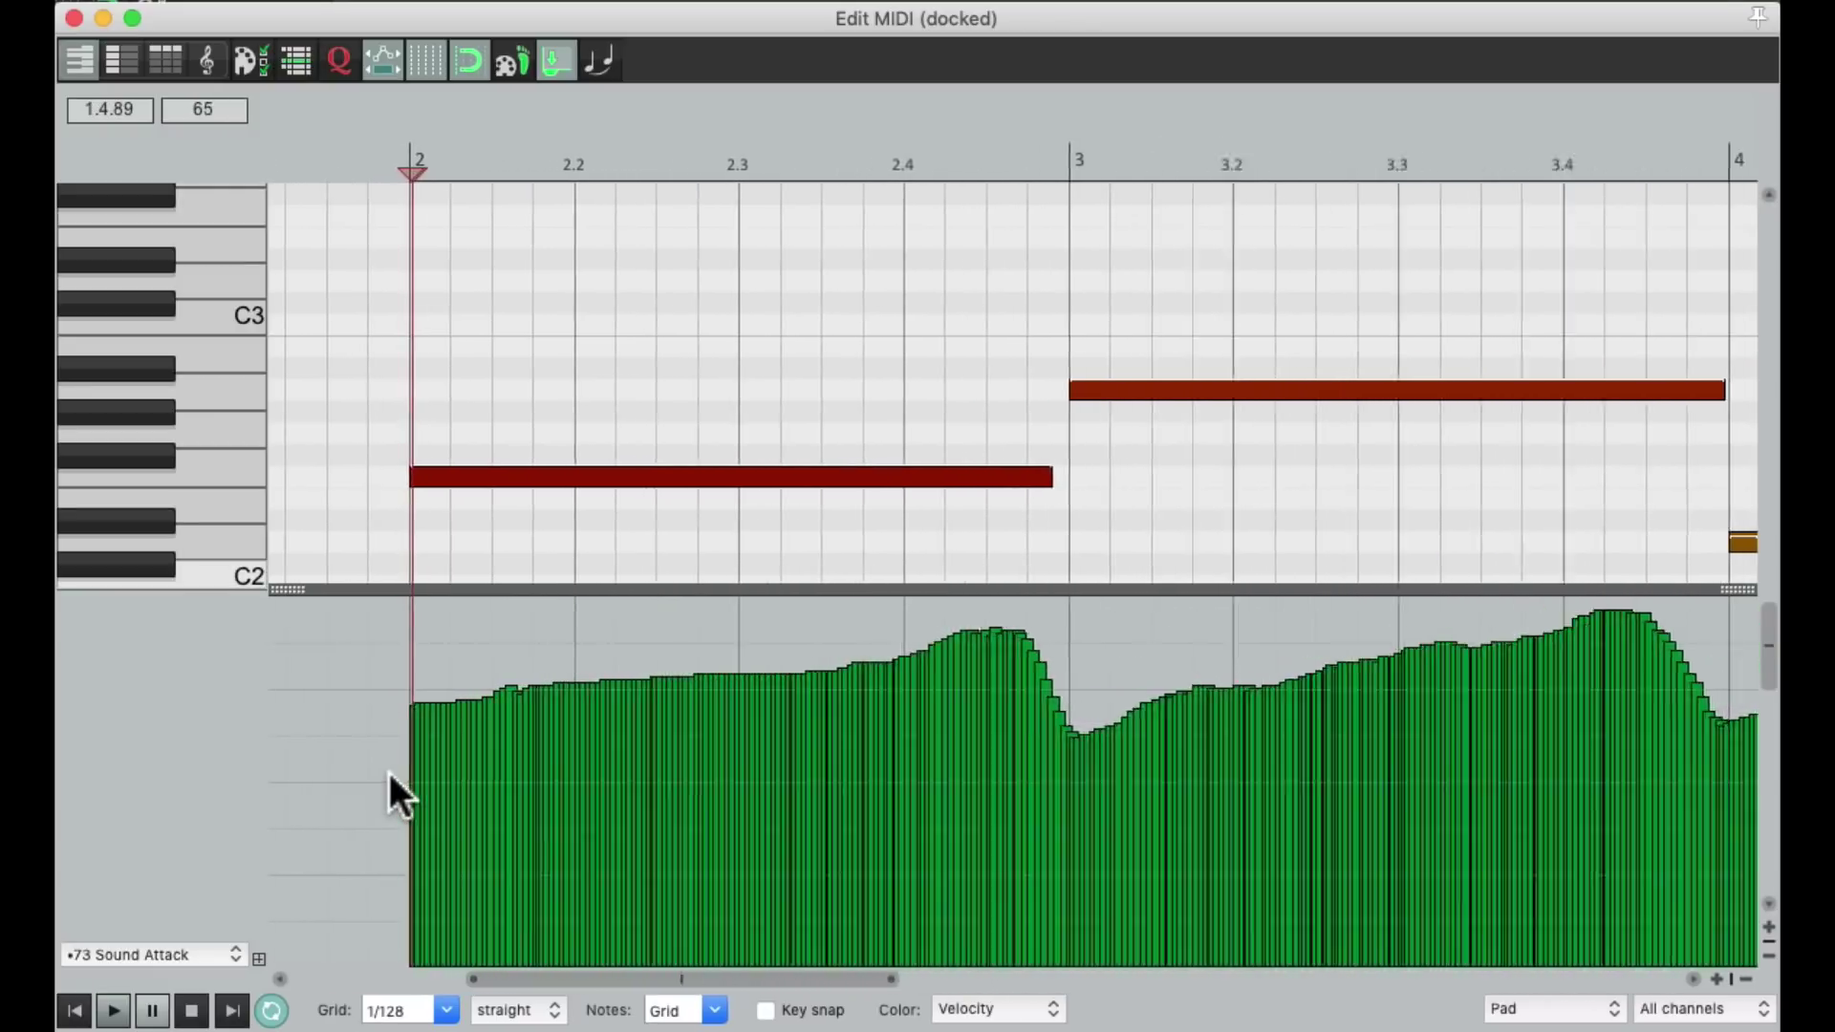
scroll(388, 773, up, 2)
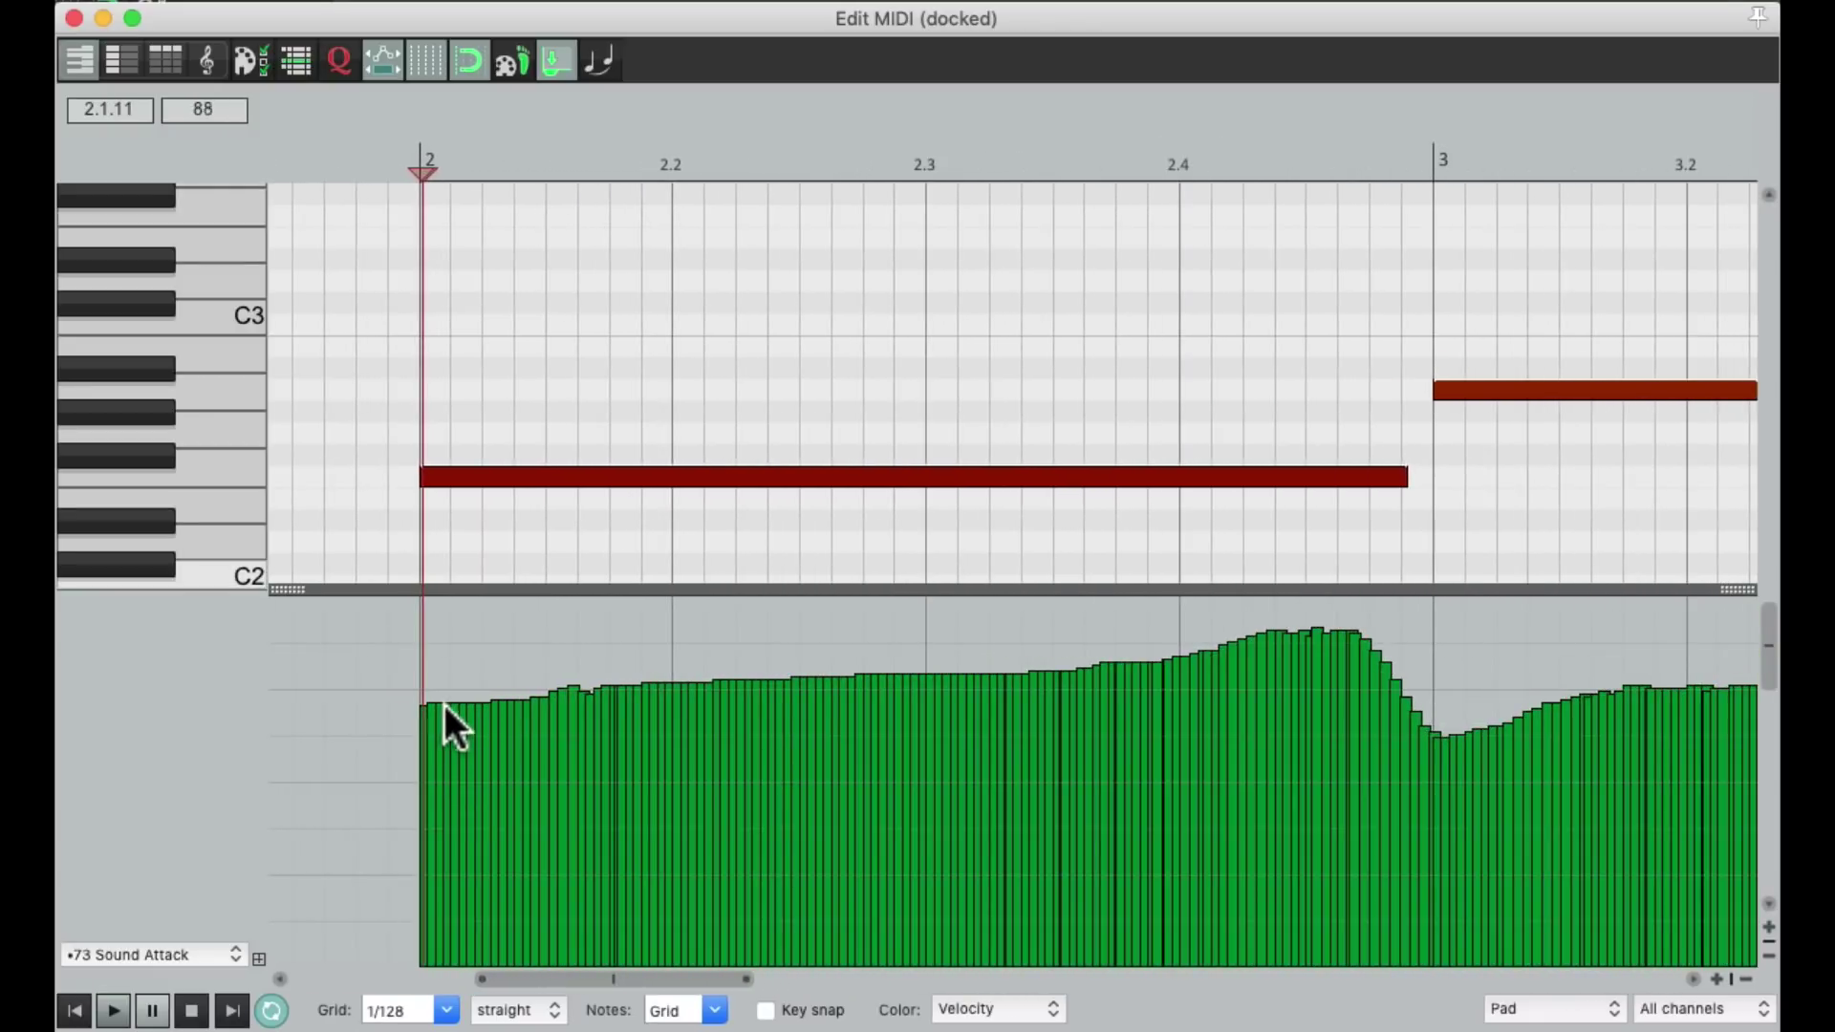
drag(432, 691, 978, 633)
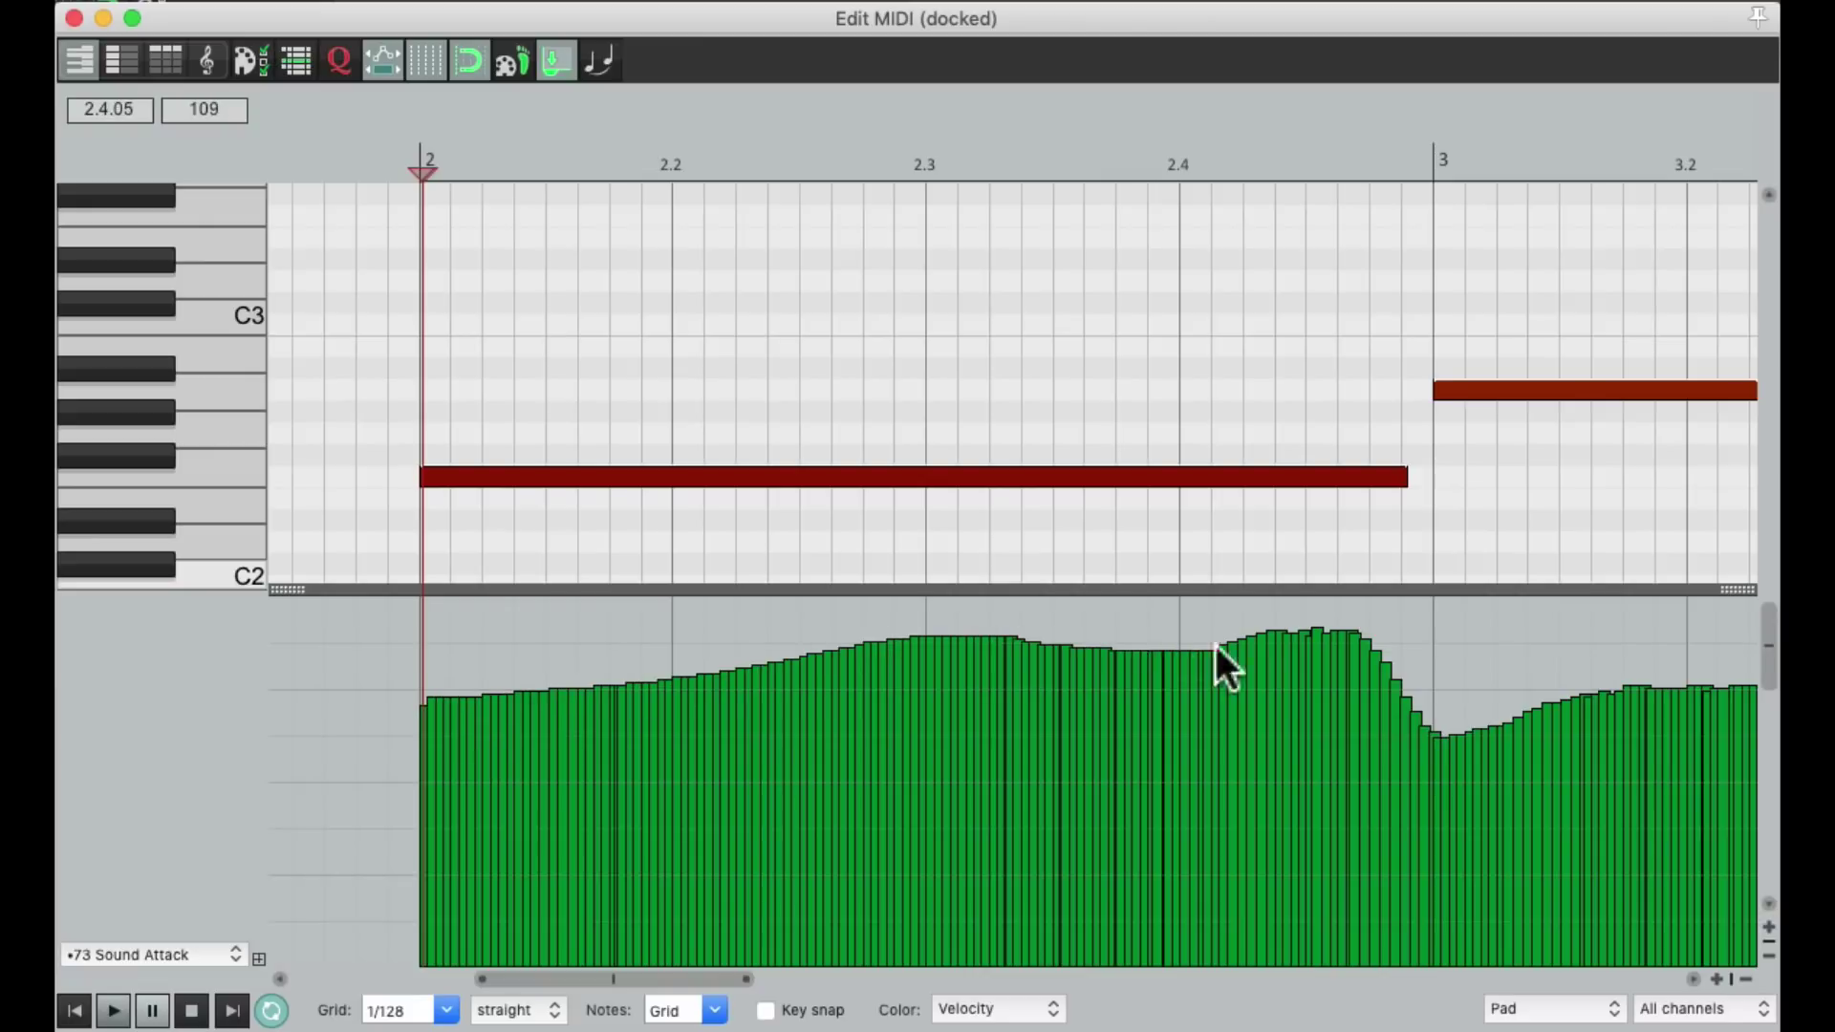
drag(1233, 645, 1413, 627)
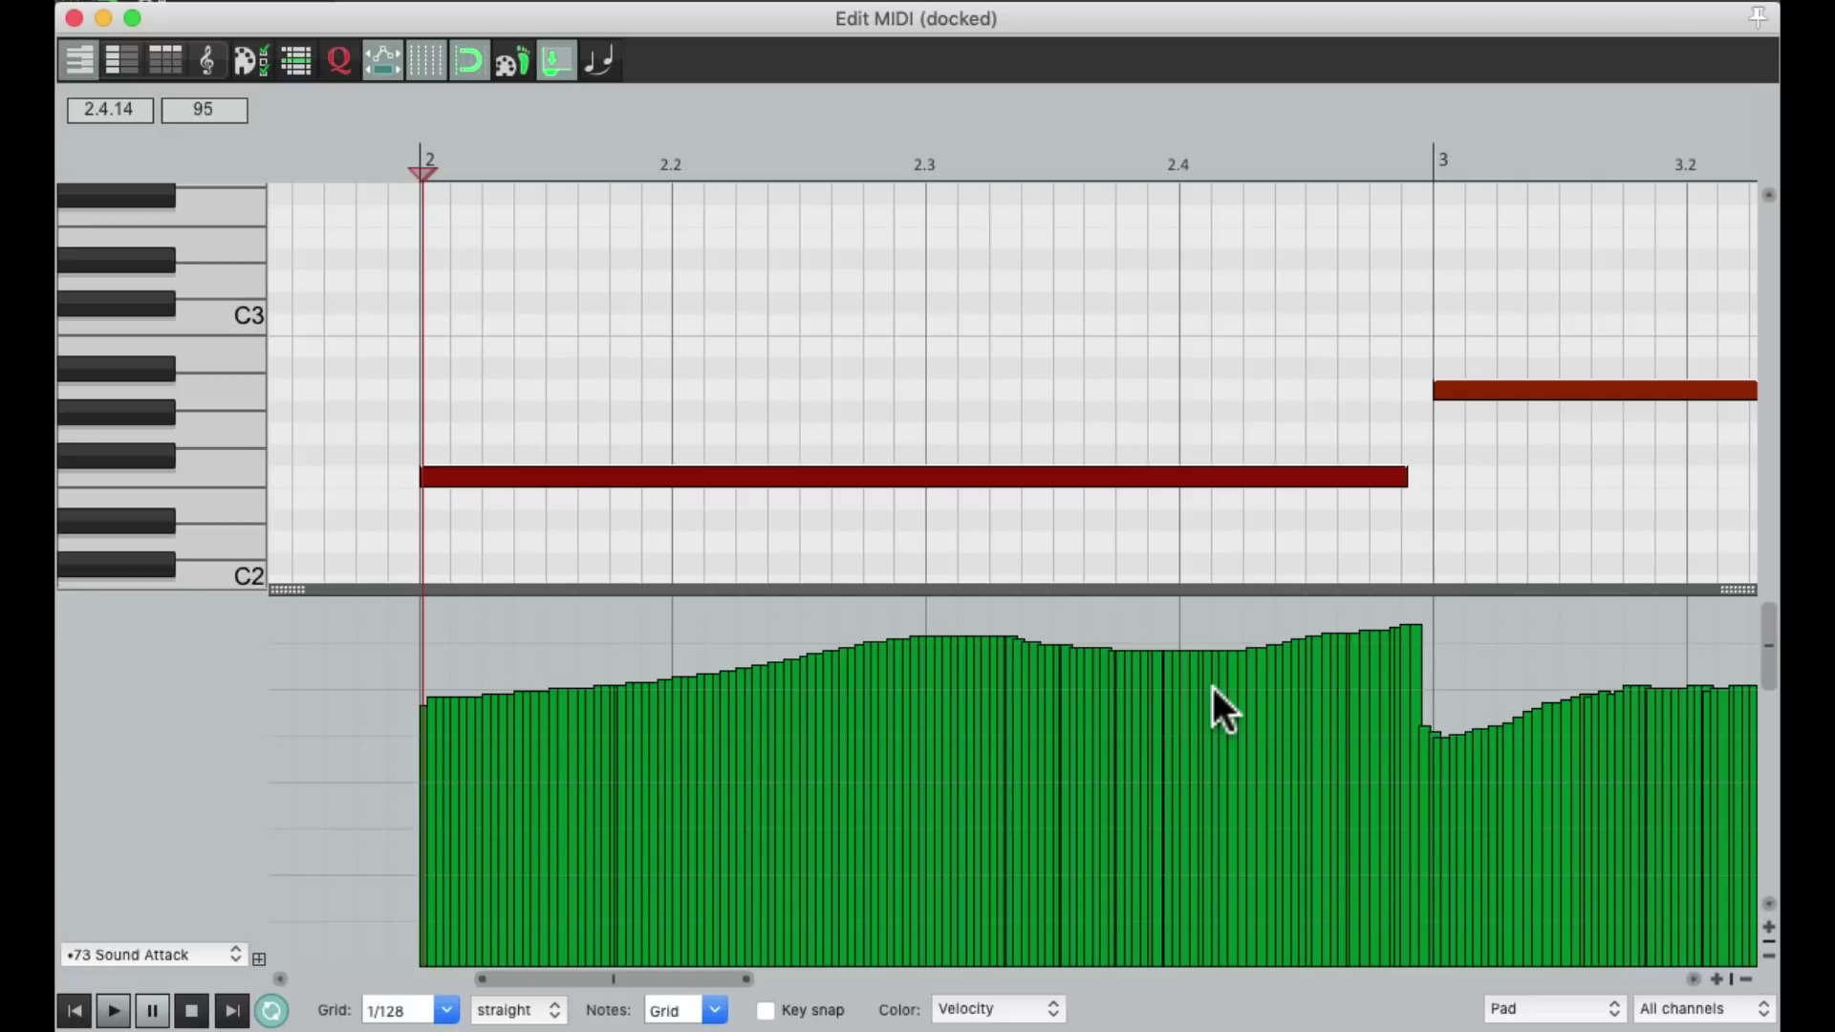
Undo the last CC edit and draw a straight CC73 ramp under the first Pad note.
key(super+z)
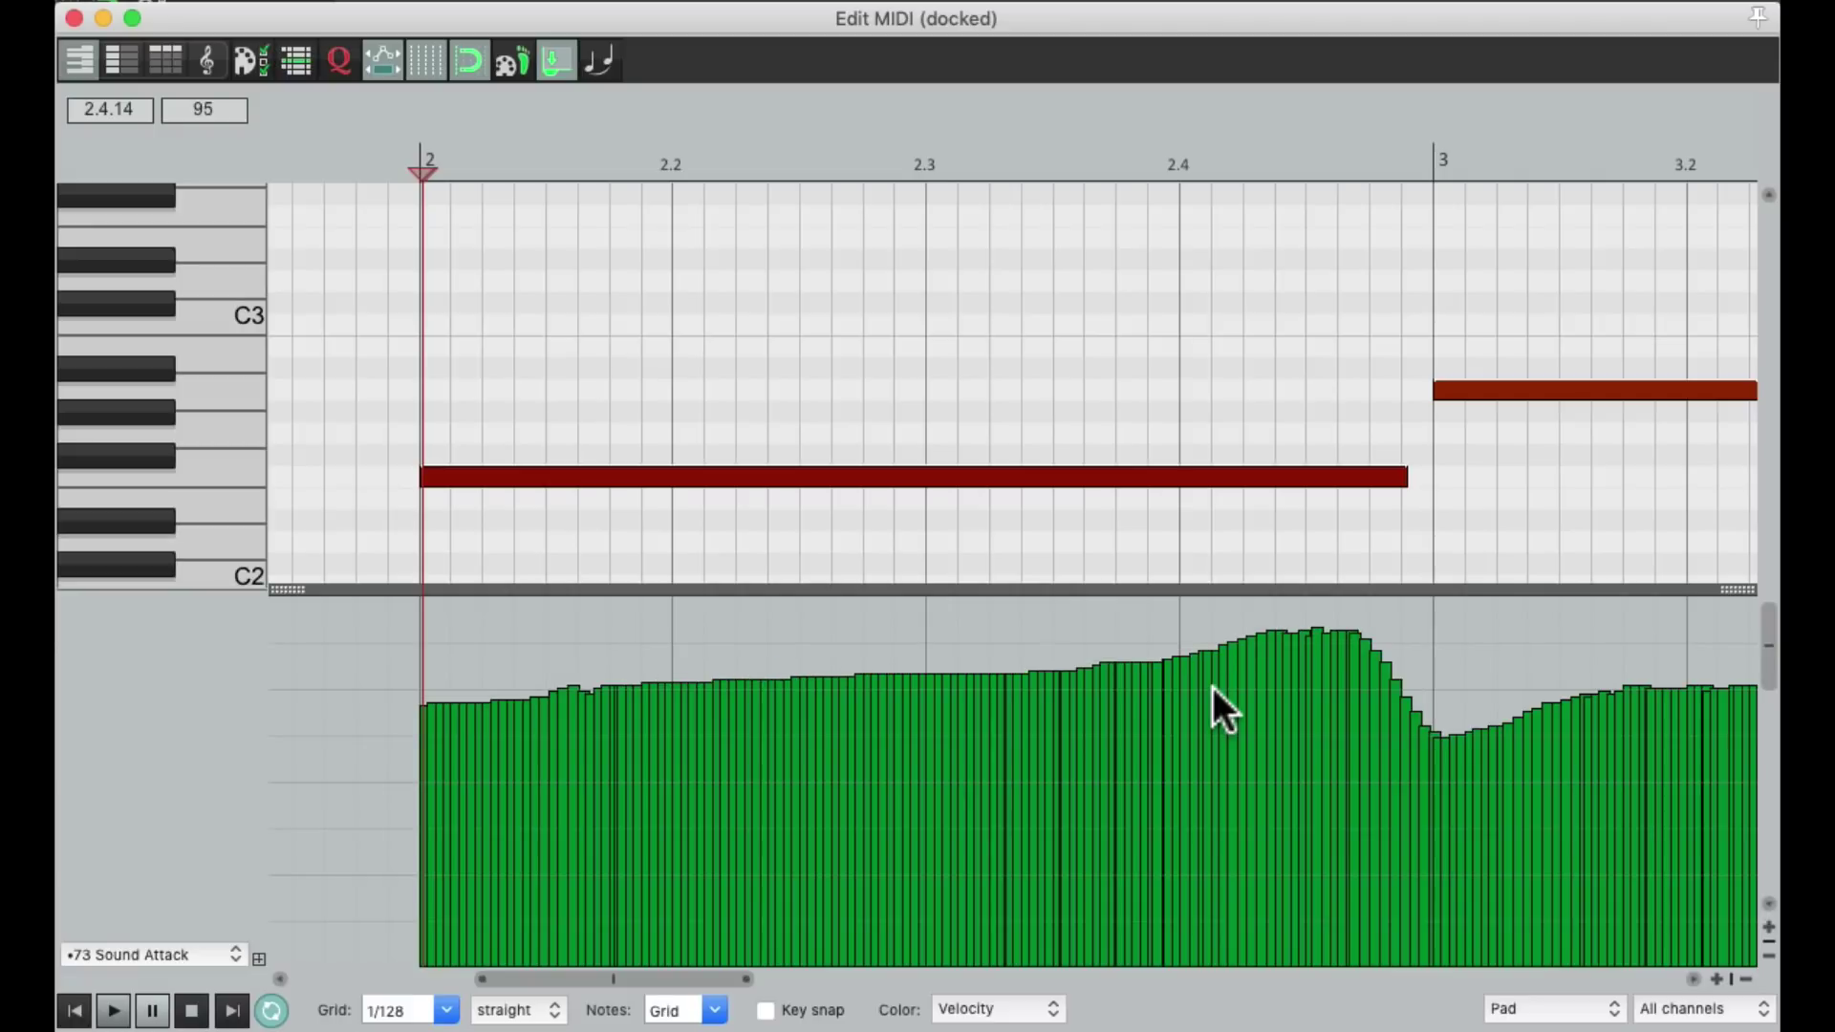
key(shift)
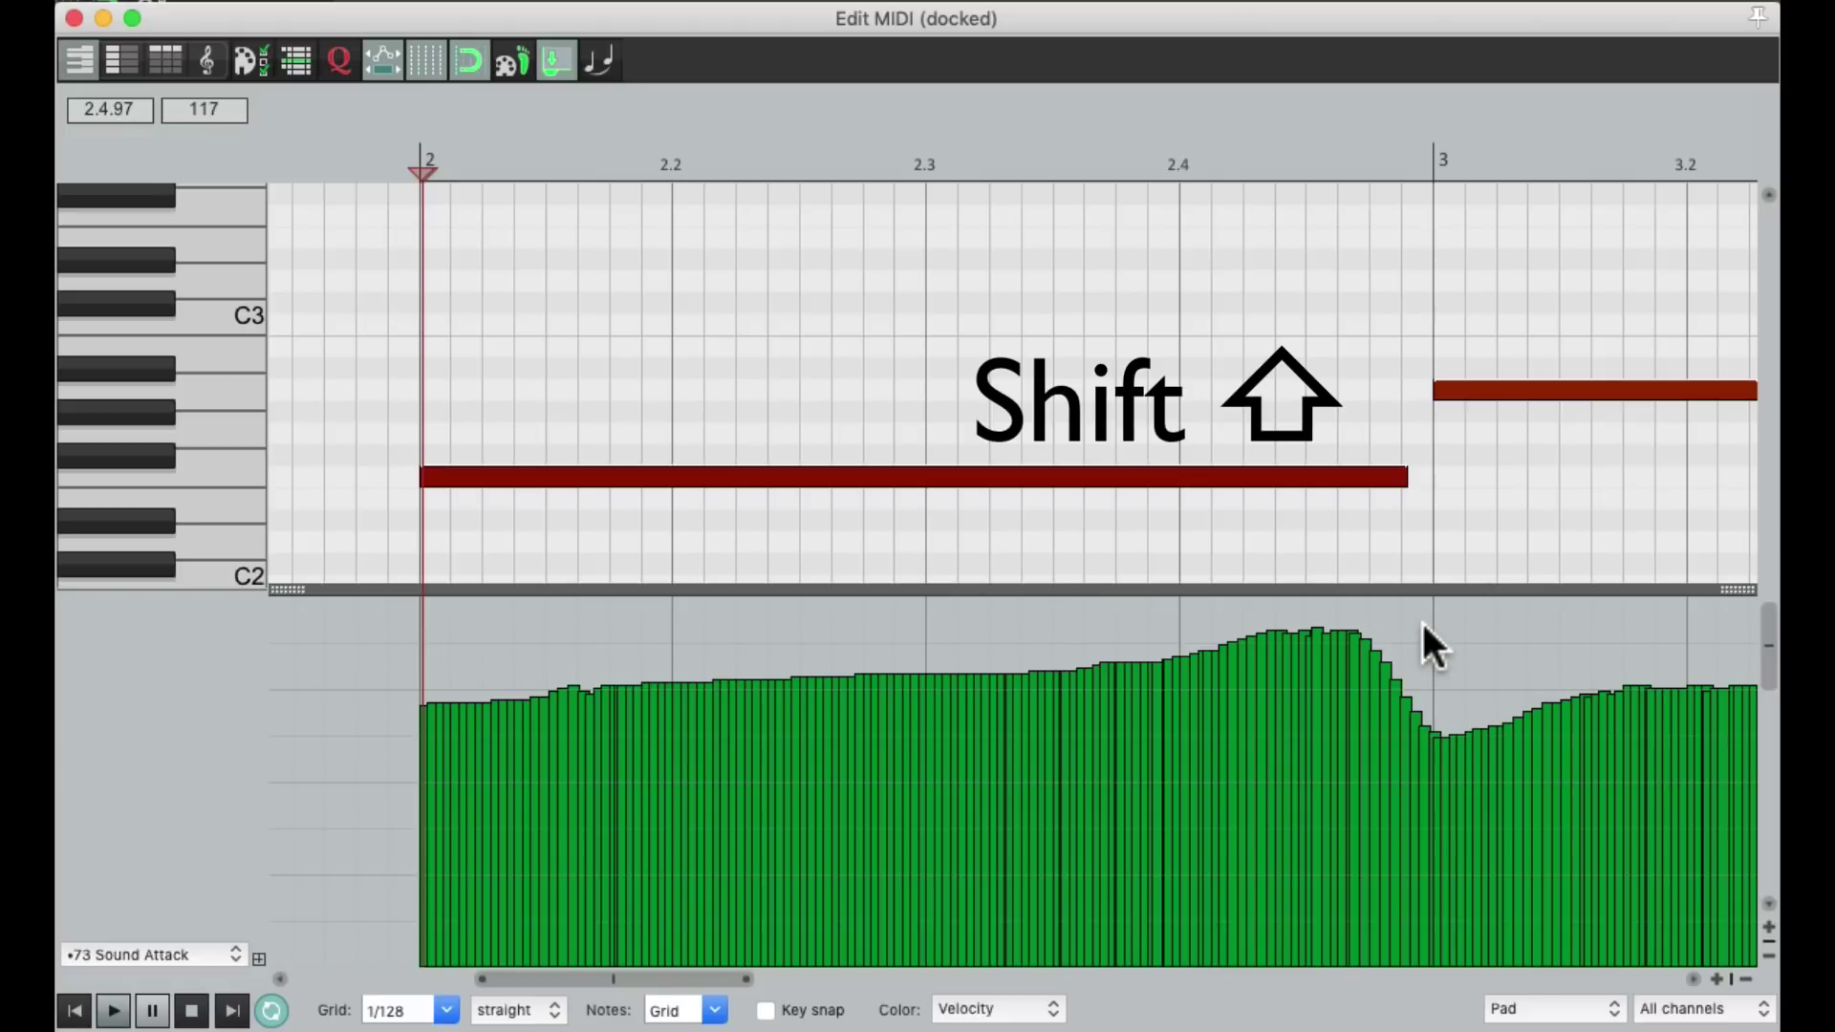
mouse_move(1424, 627)
mouse_down()
mouse_move(406, 721)
mouse_move(443, 821)
mouse_move(418, 883)
mouse_move(410, 747)
mouse_move(411, 767)
mouse_up()
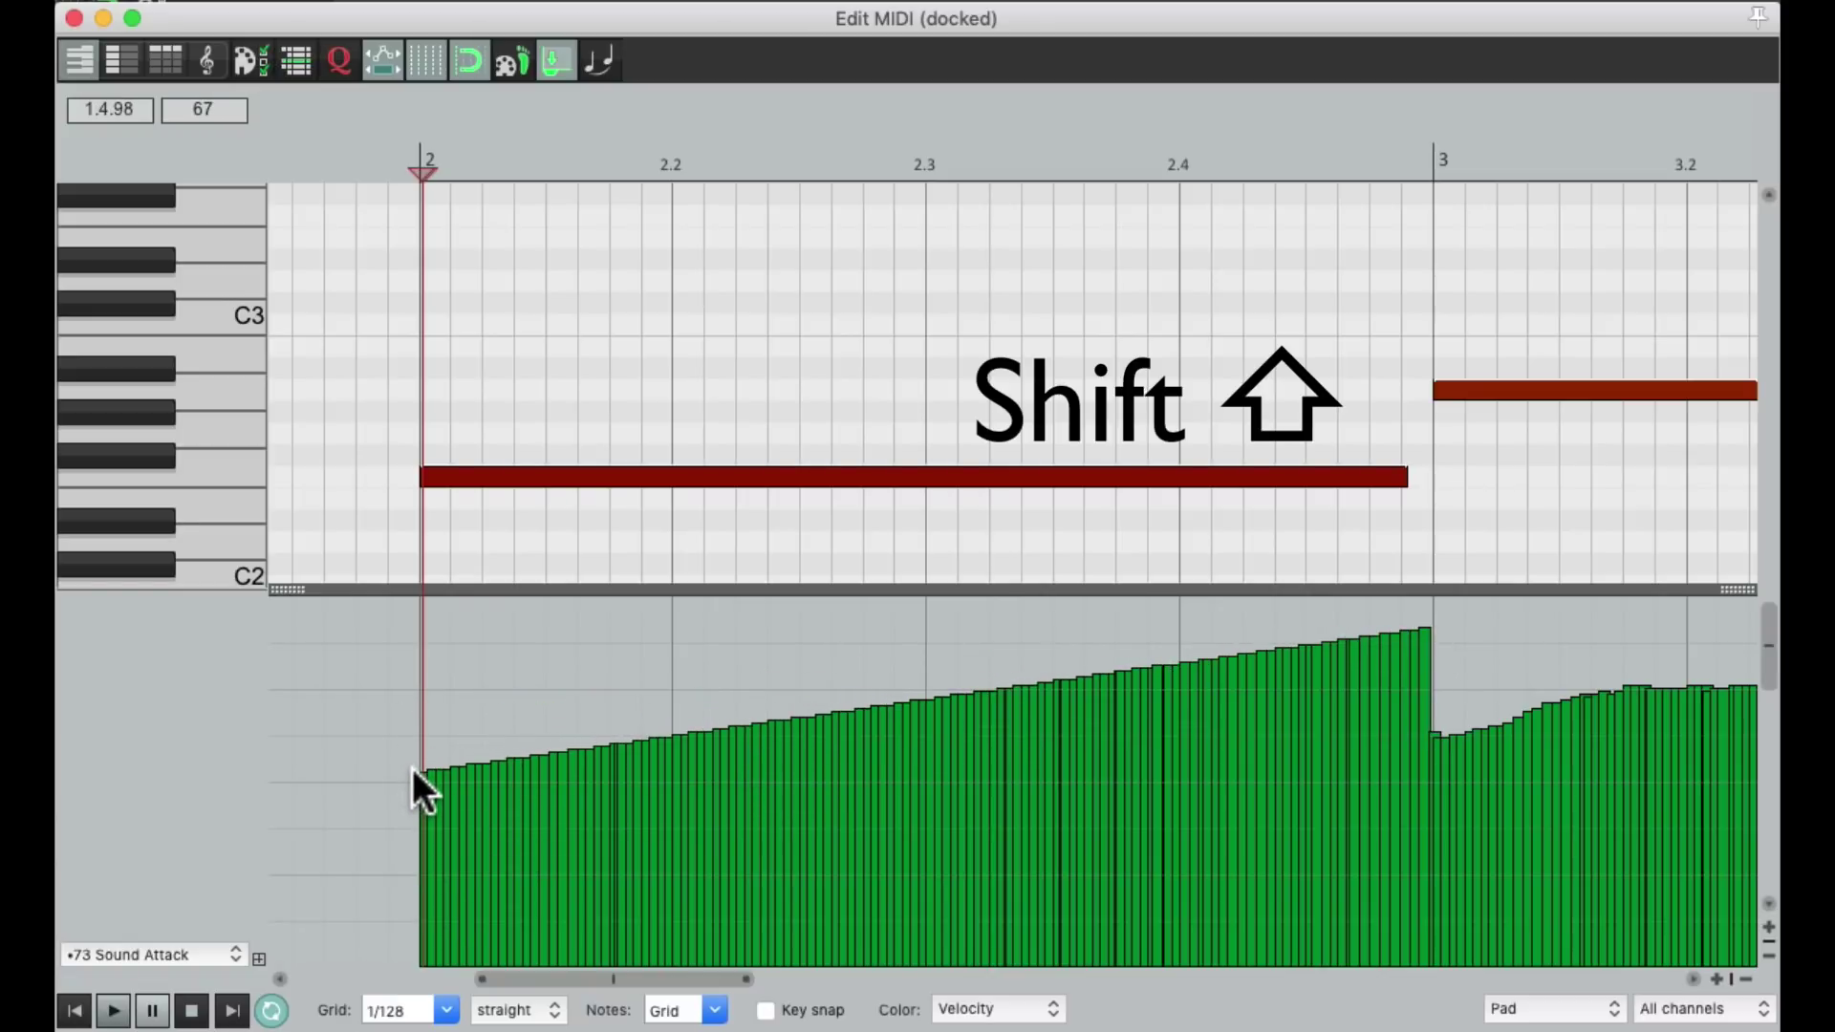
key(space)
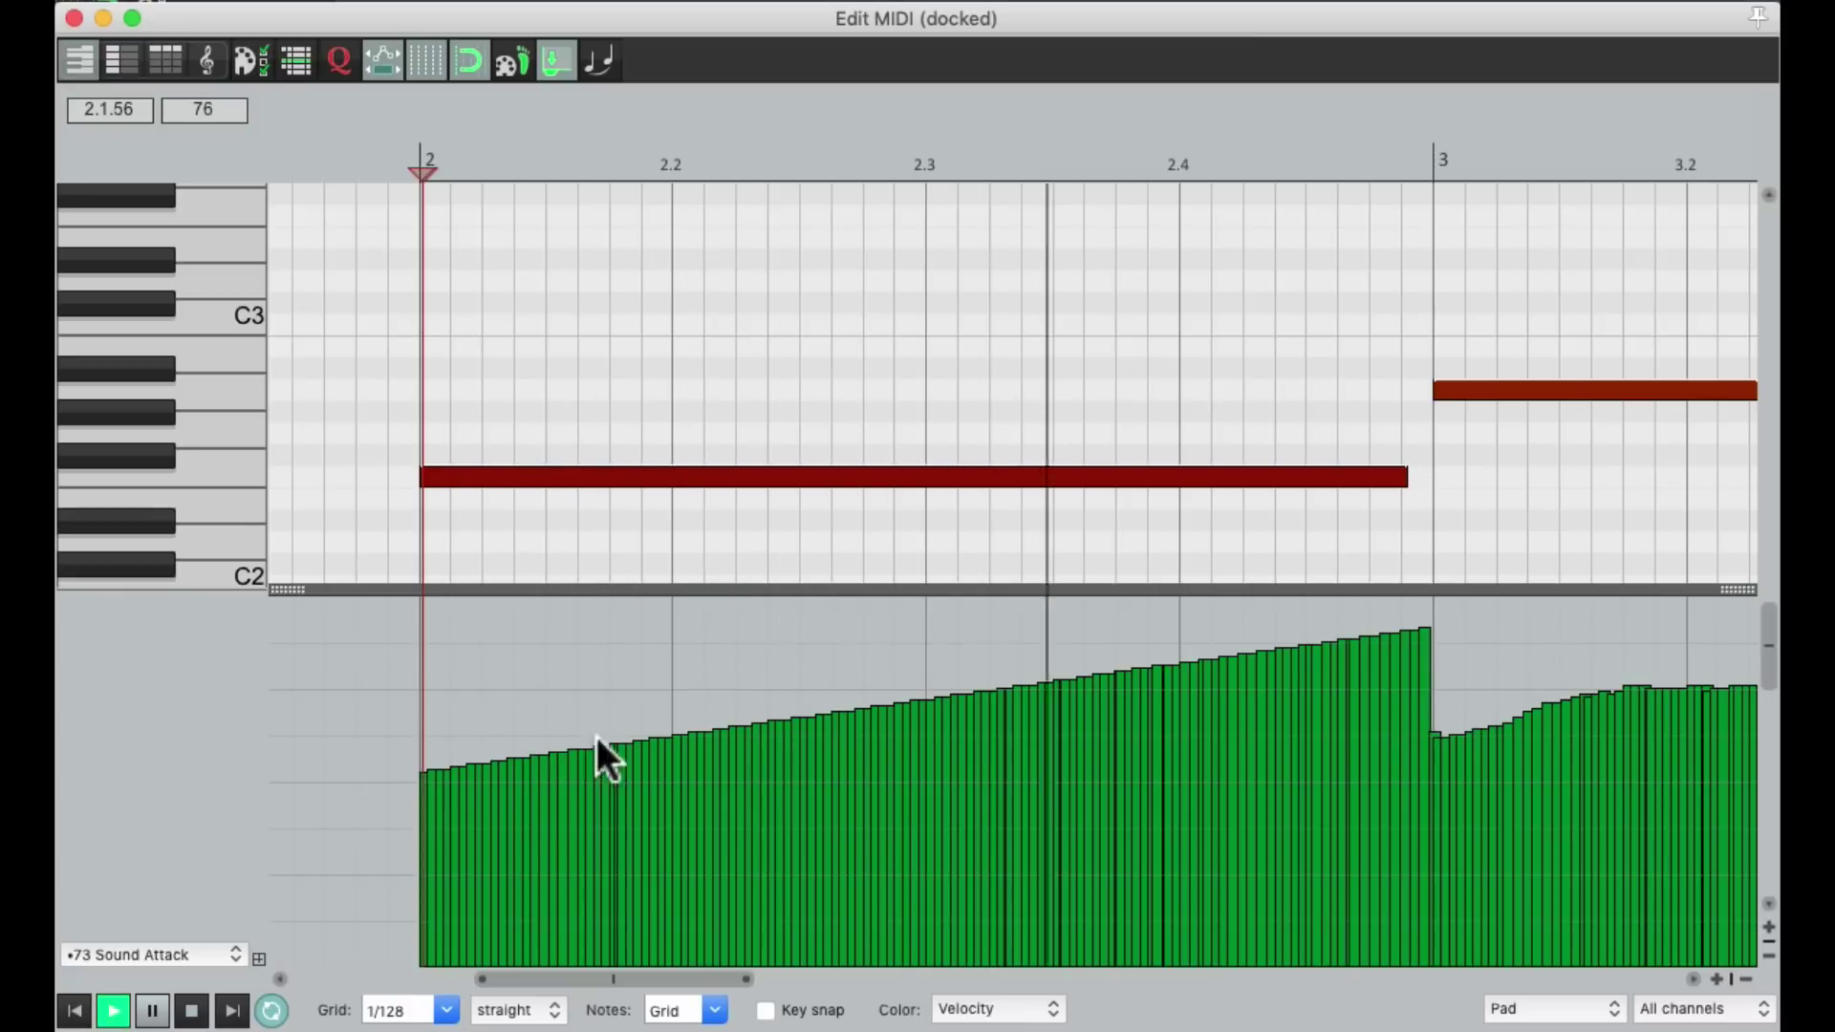
key(space)
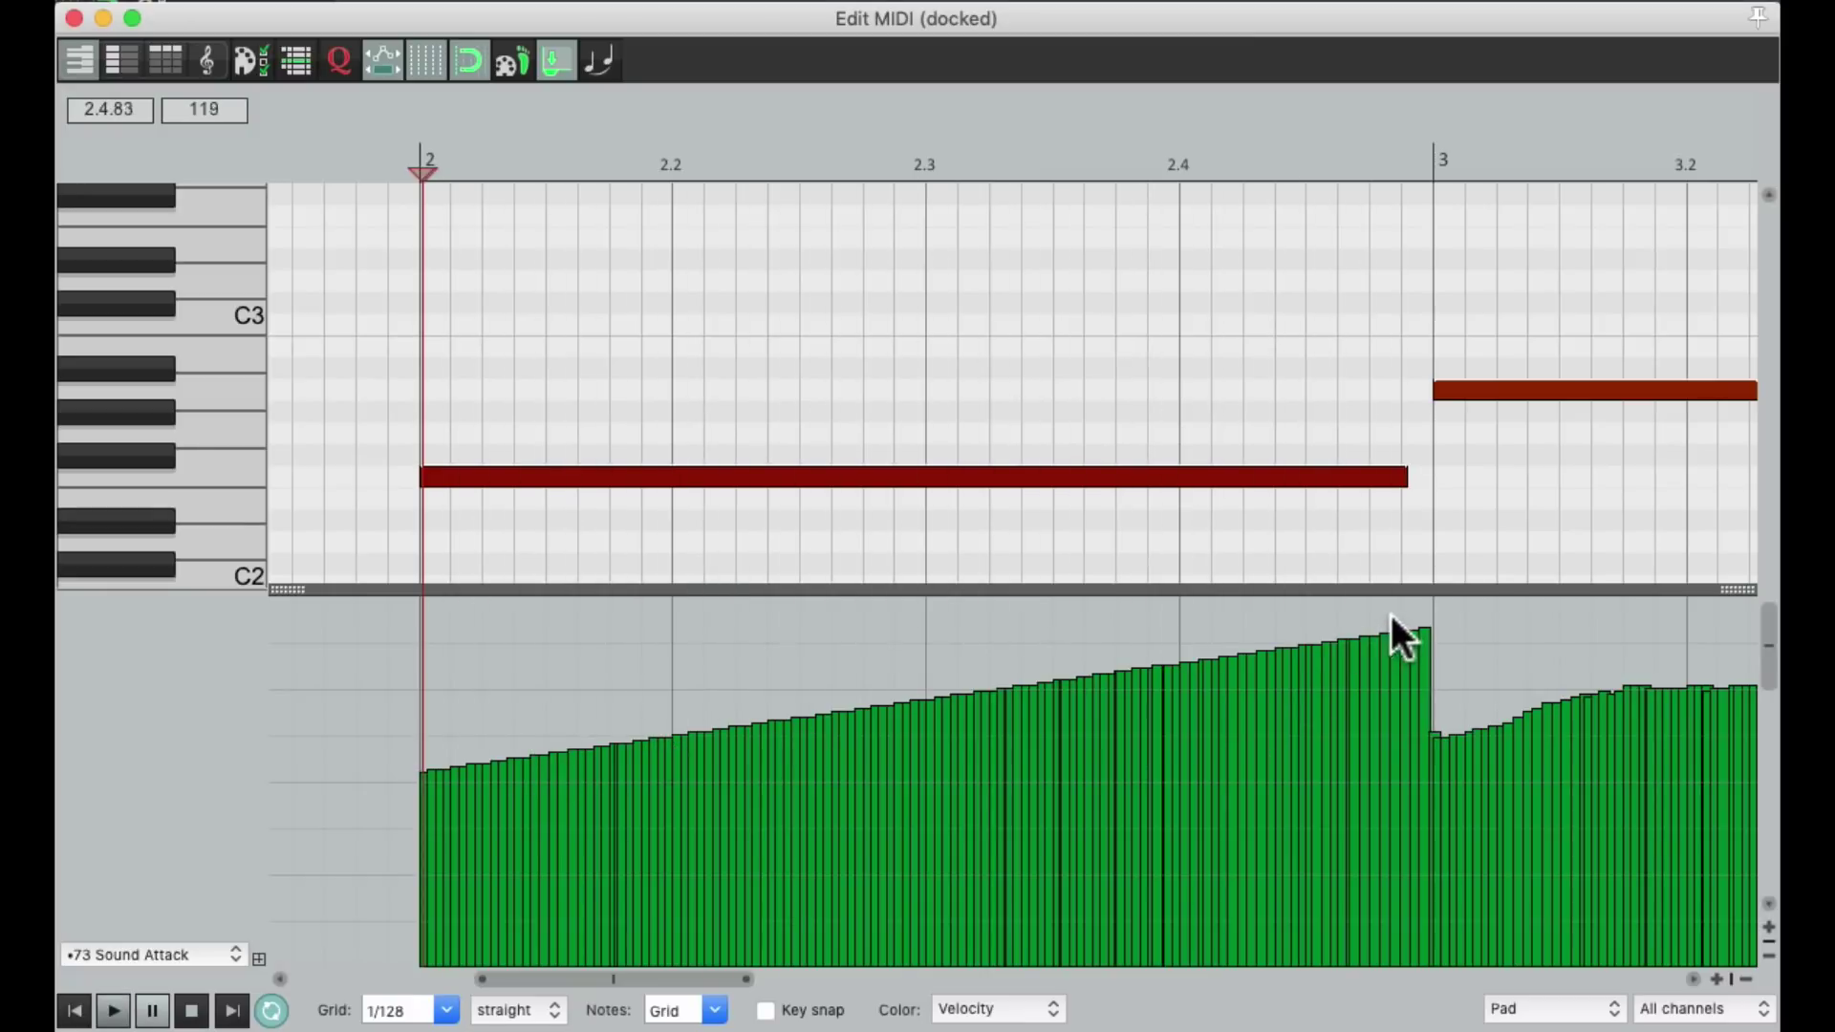
Redraw the rising ramp from bar 2 to 3 and add another from bar 3 to 4.
drag(1393, 615, 417, 779)
key(space)
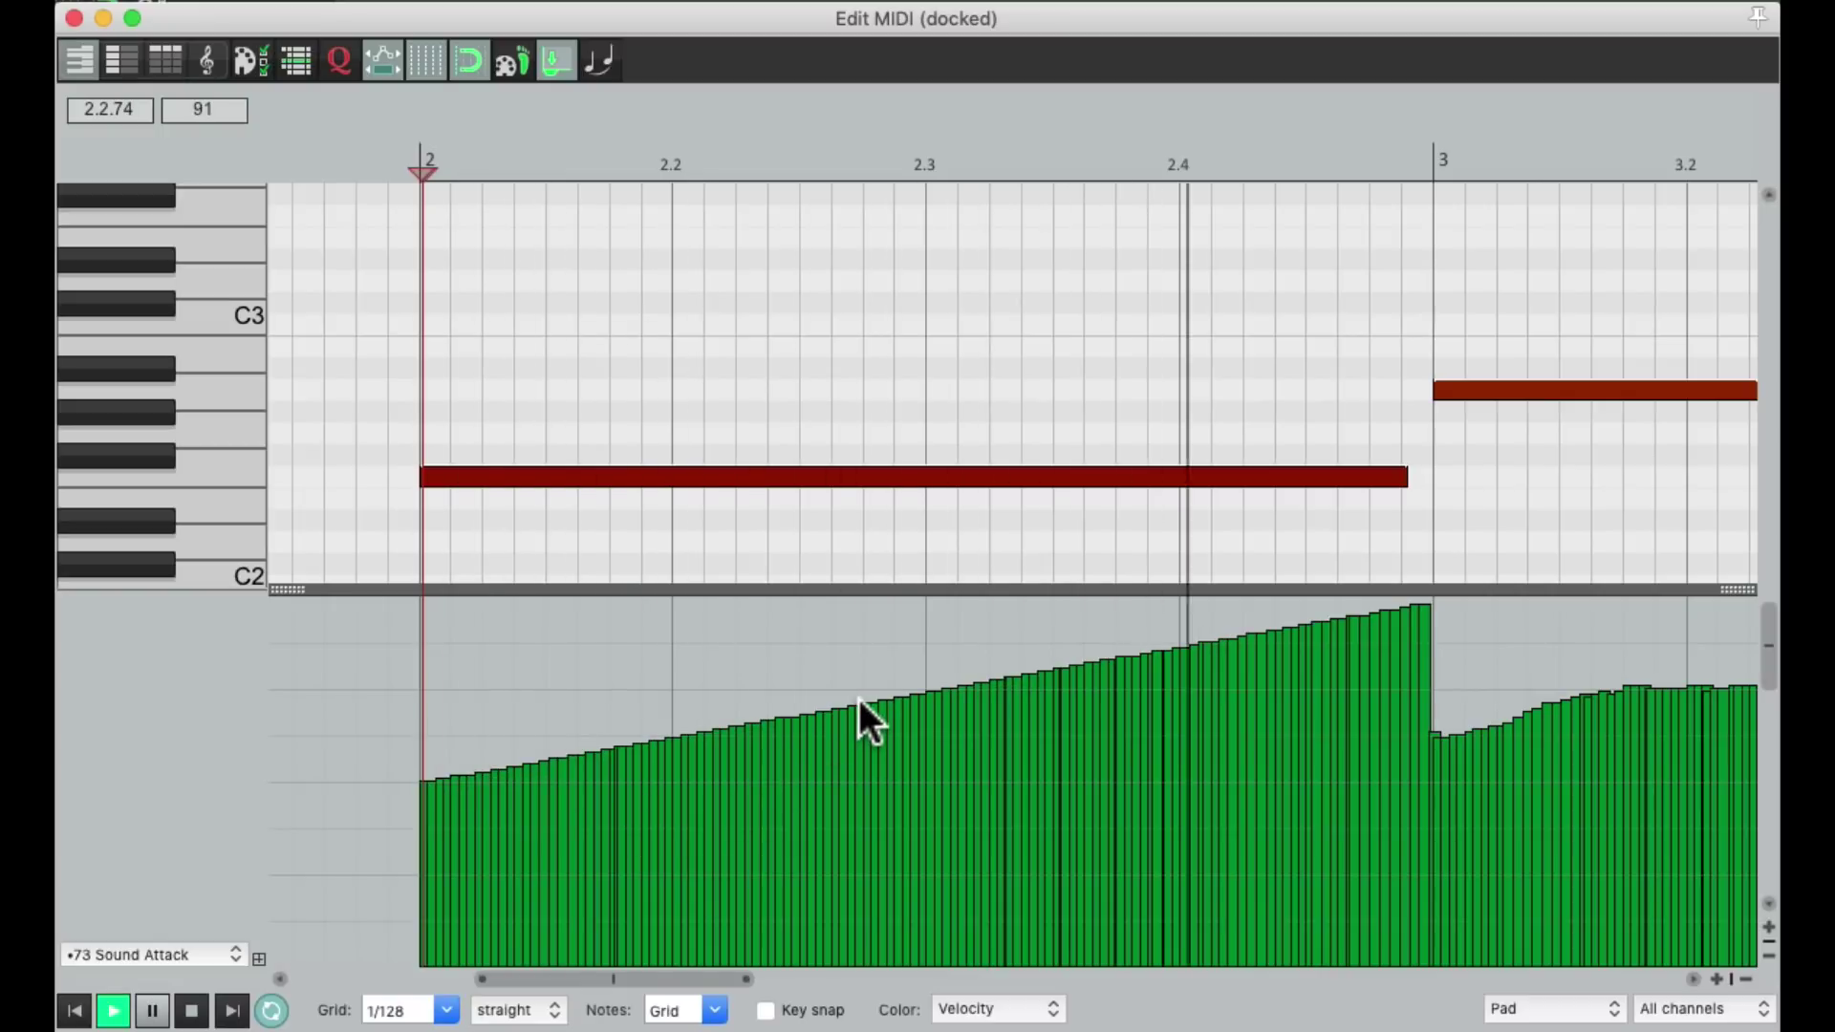
key(space)
scroll(860, 699, right, 10)
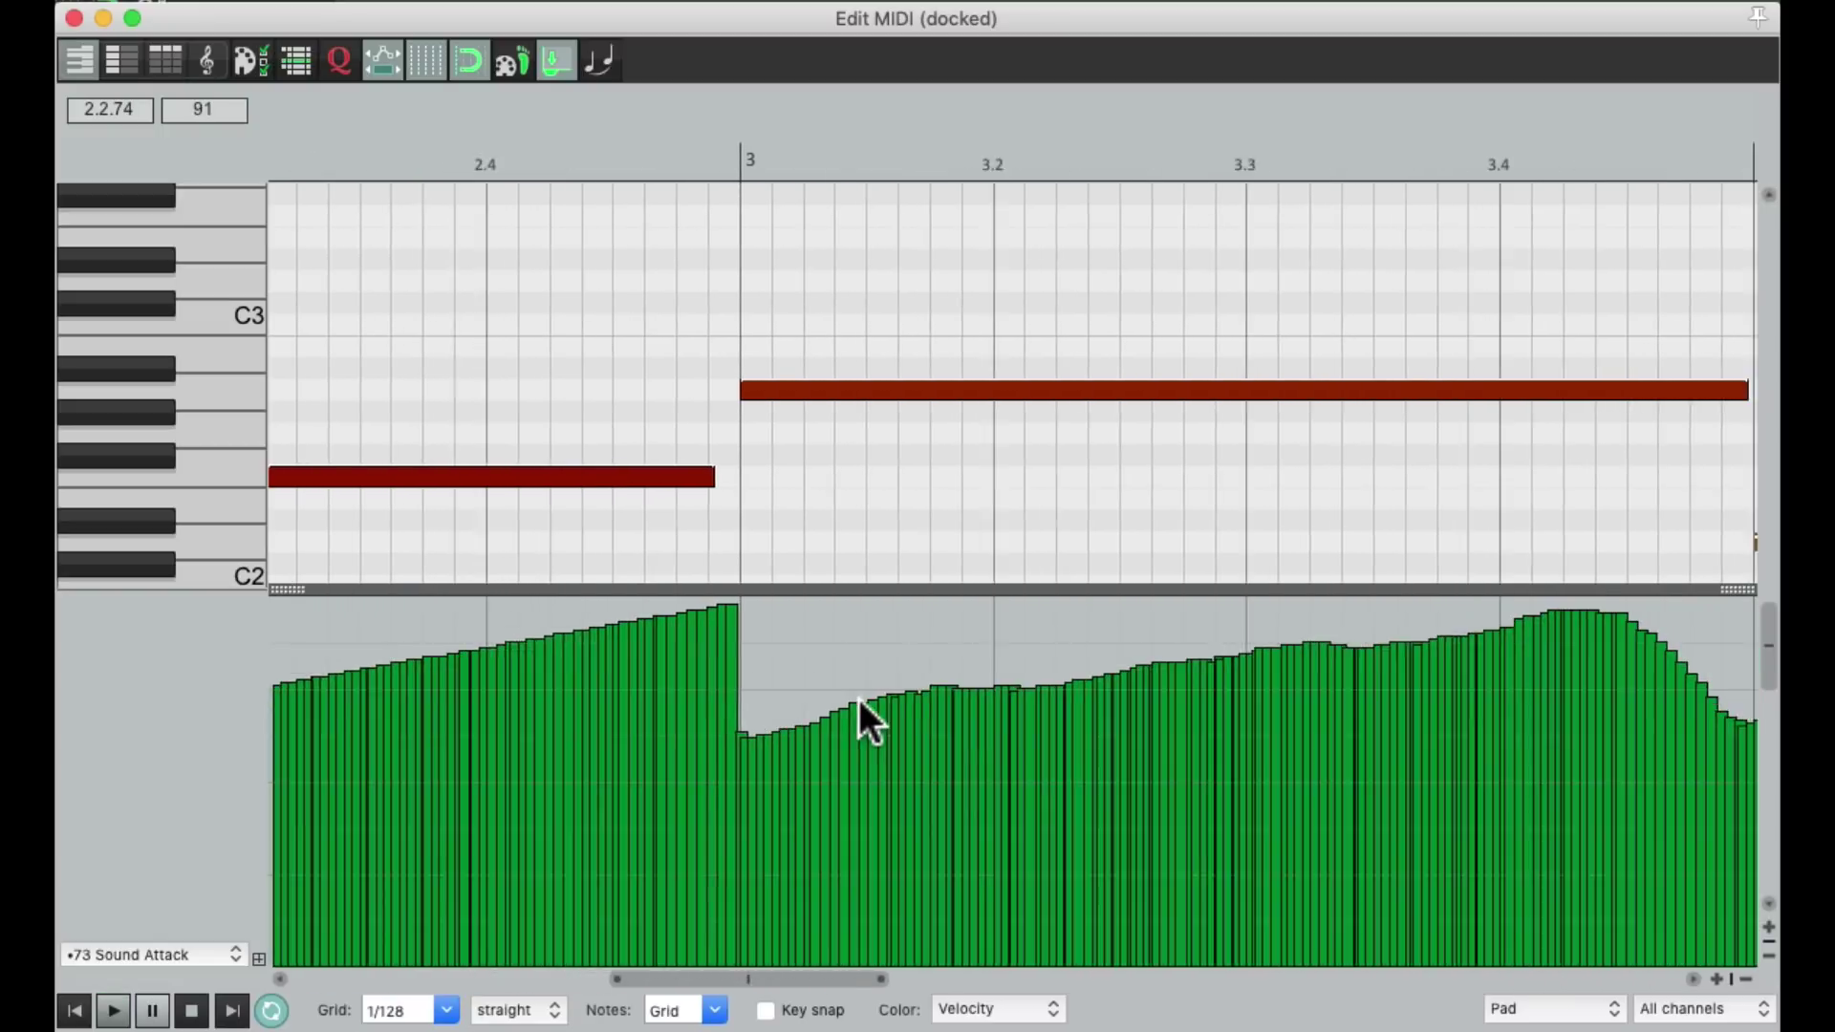
mouse_move(1658, 612)
mouse_down()
mouse_move(790, 634)
mouse_move(647, 780)
mouse_up()
key(space)
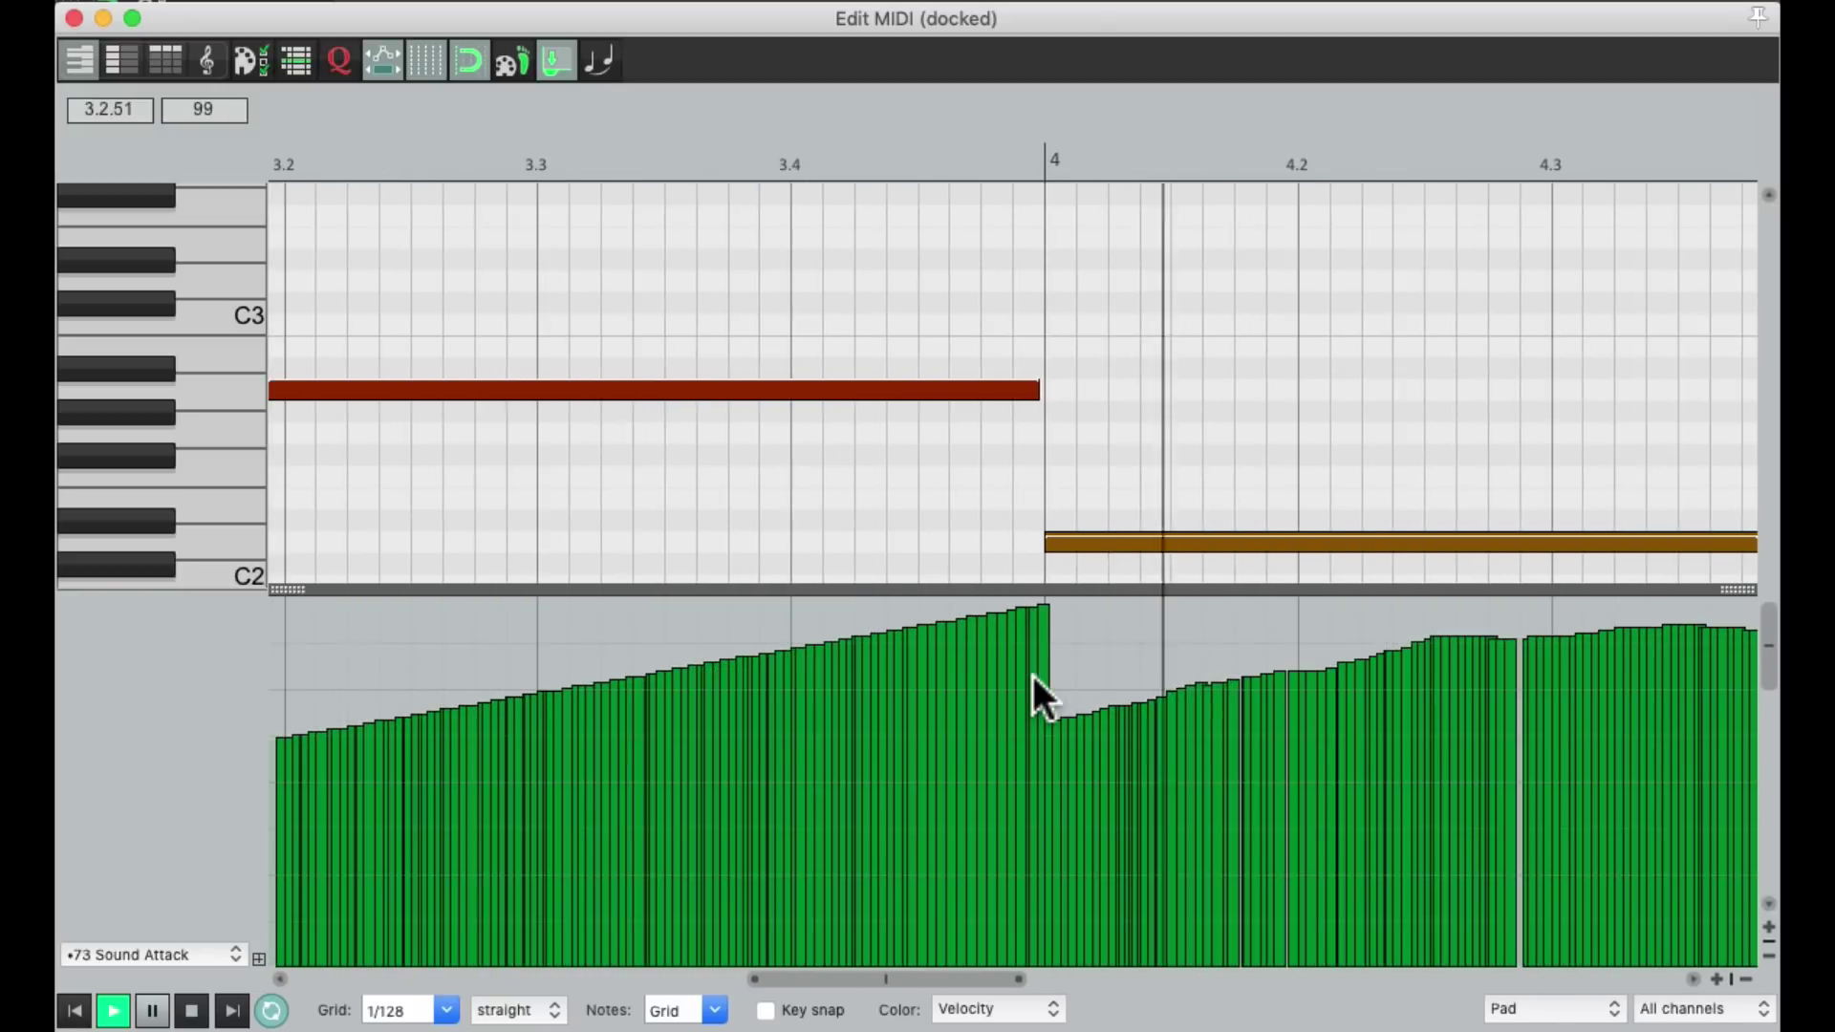
key(space)
Draw straight rising CC73 ramps from bar 4 to 5 and from bar 5 to 5.3.
drag(1384, 630, 573, 770)
key(space)
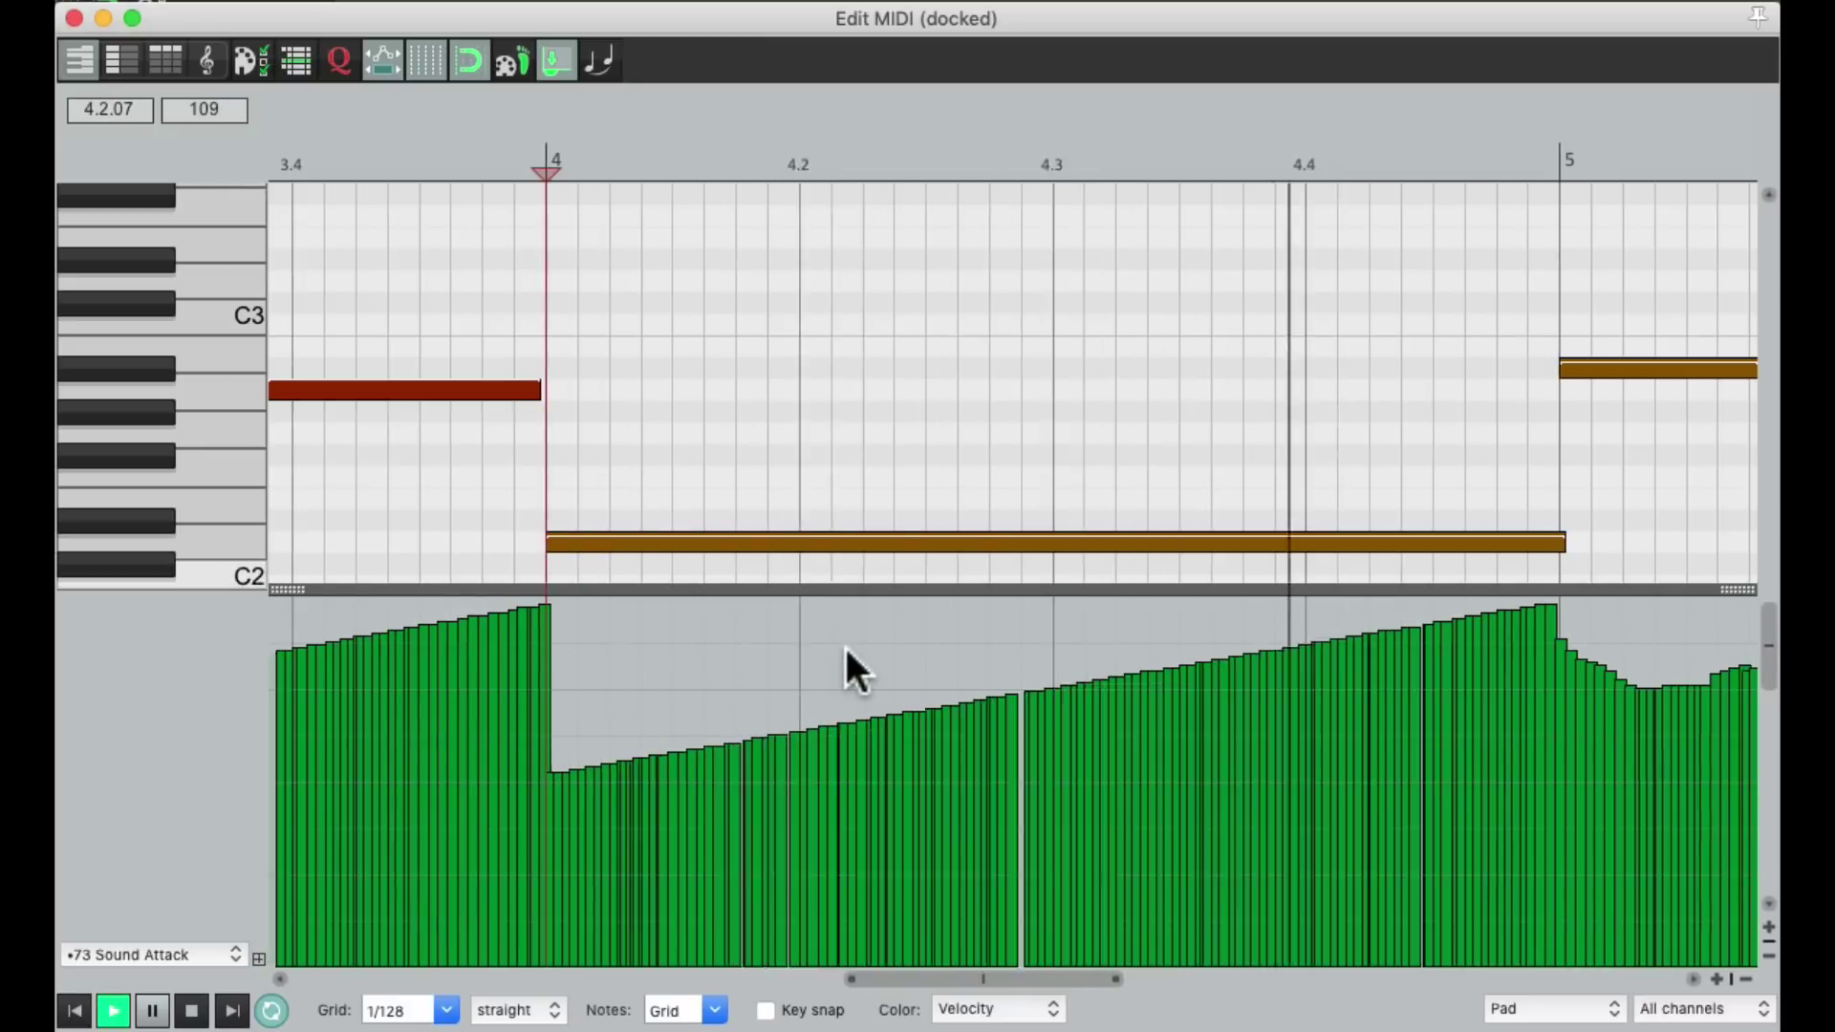
key(space)
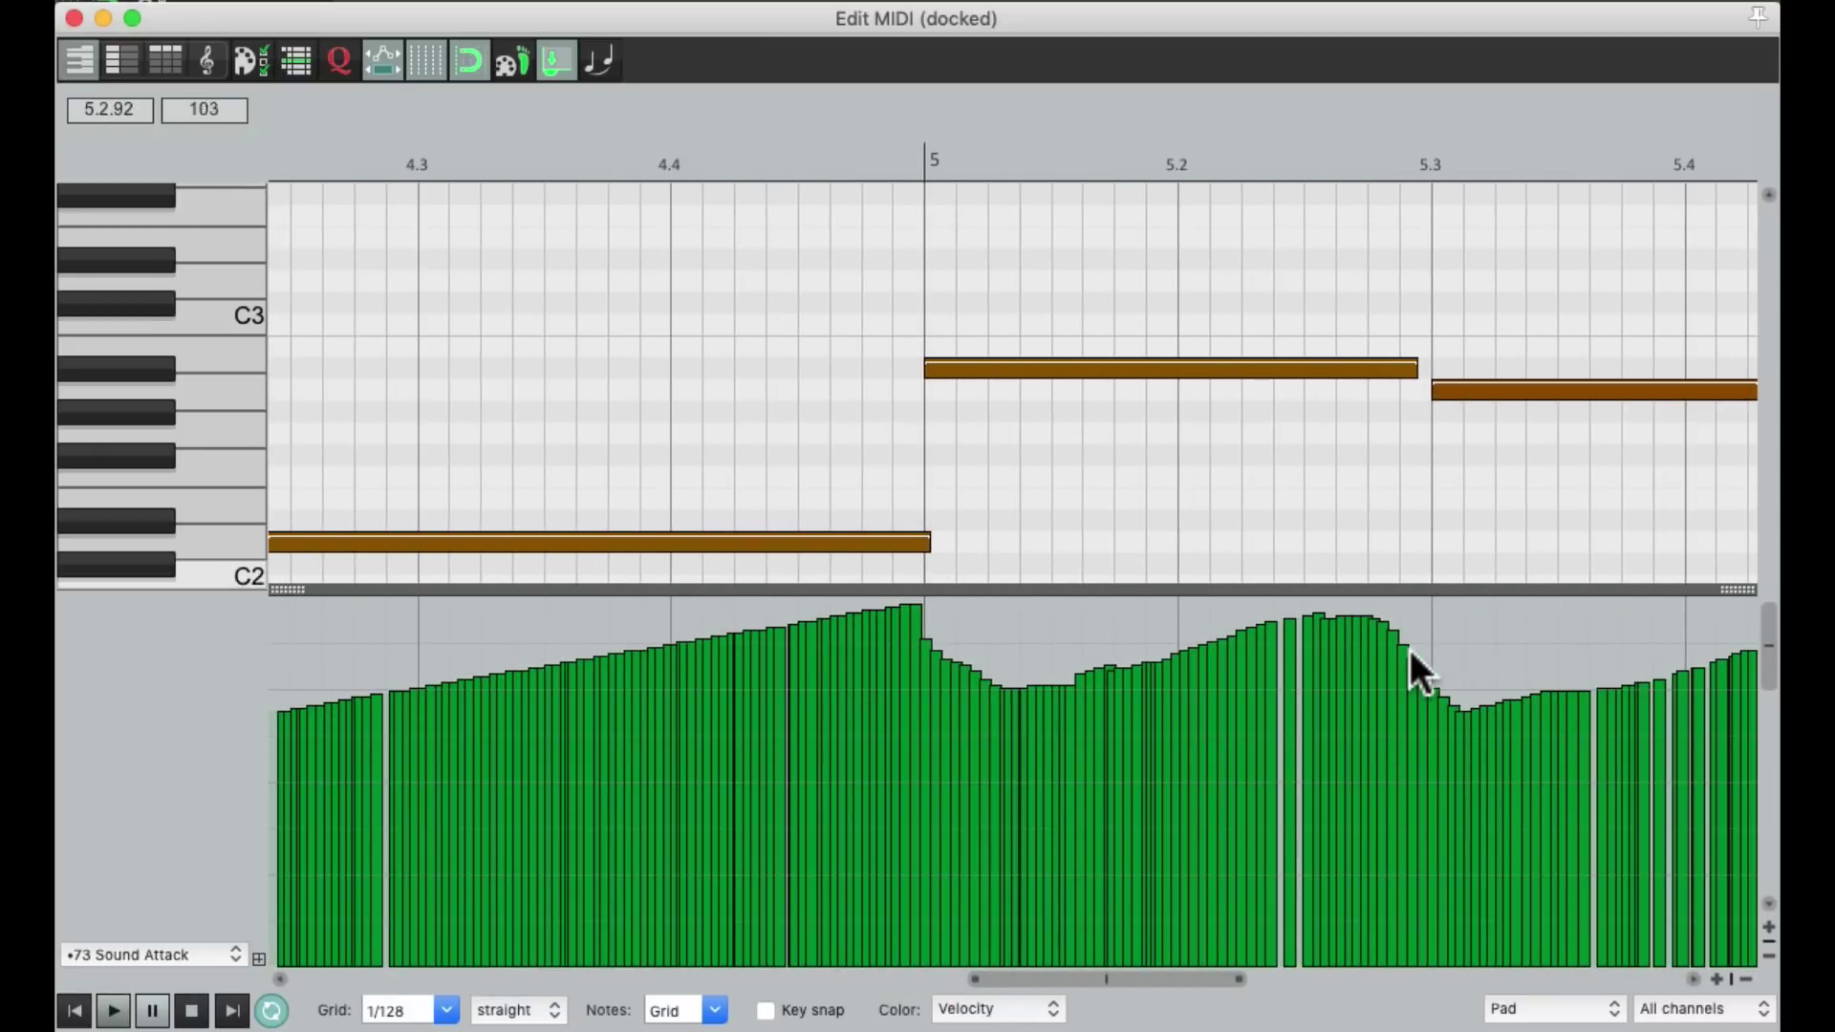
drag(1221, 615, 914, 764)
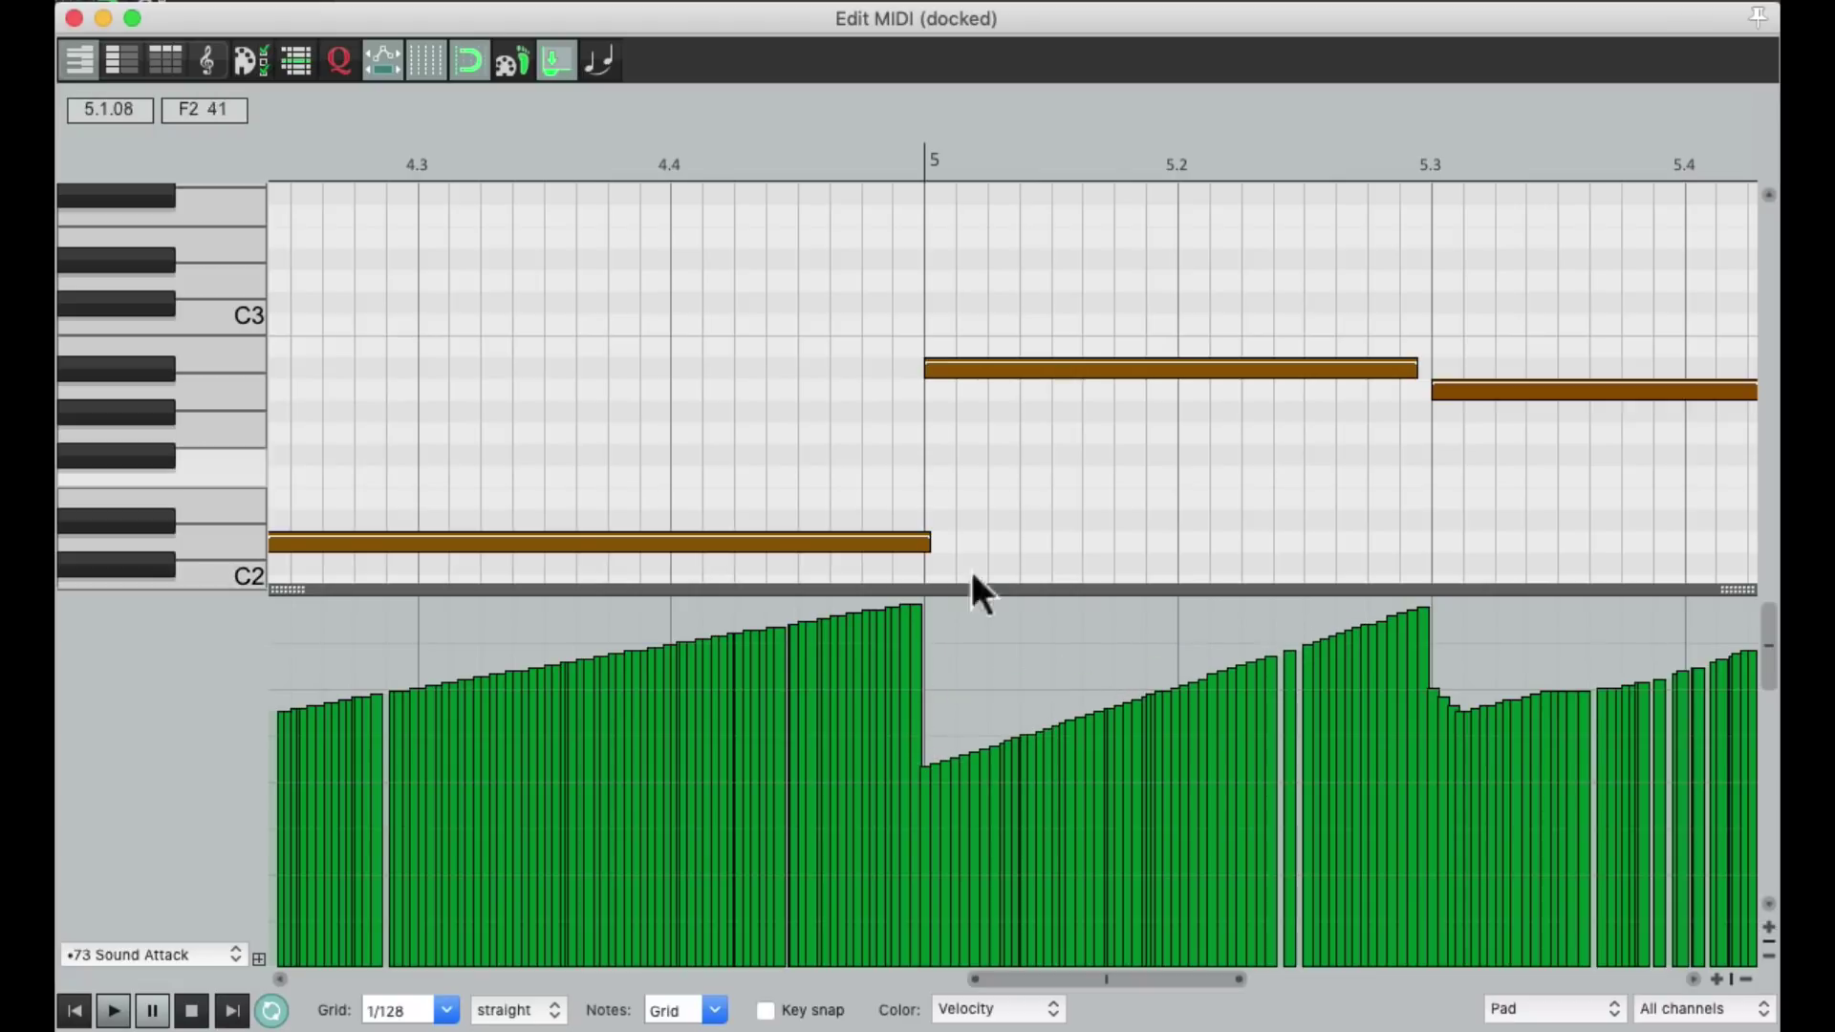
key(space)
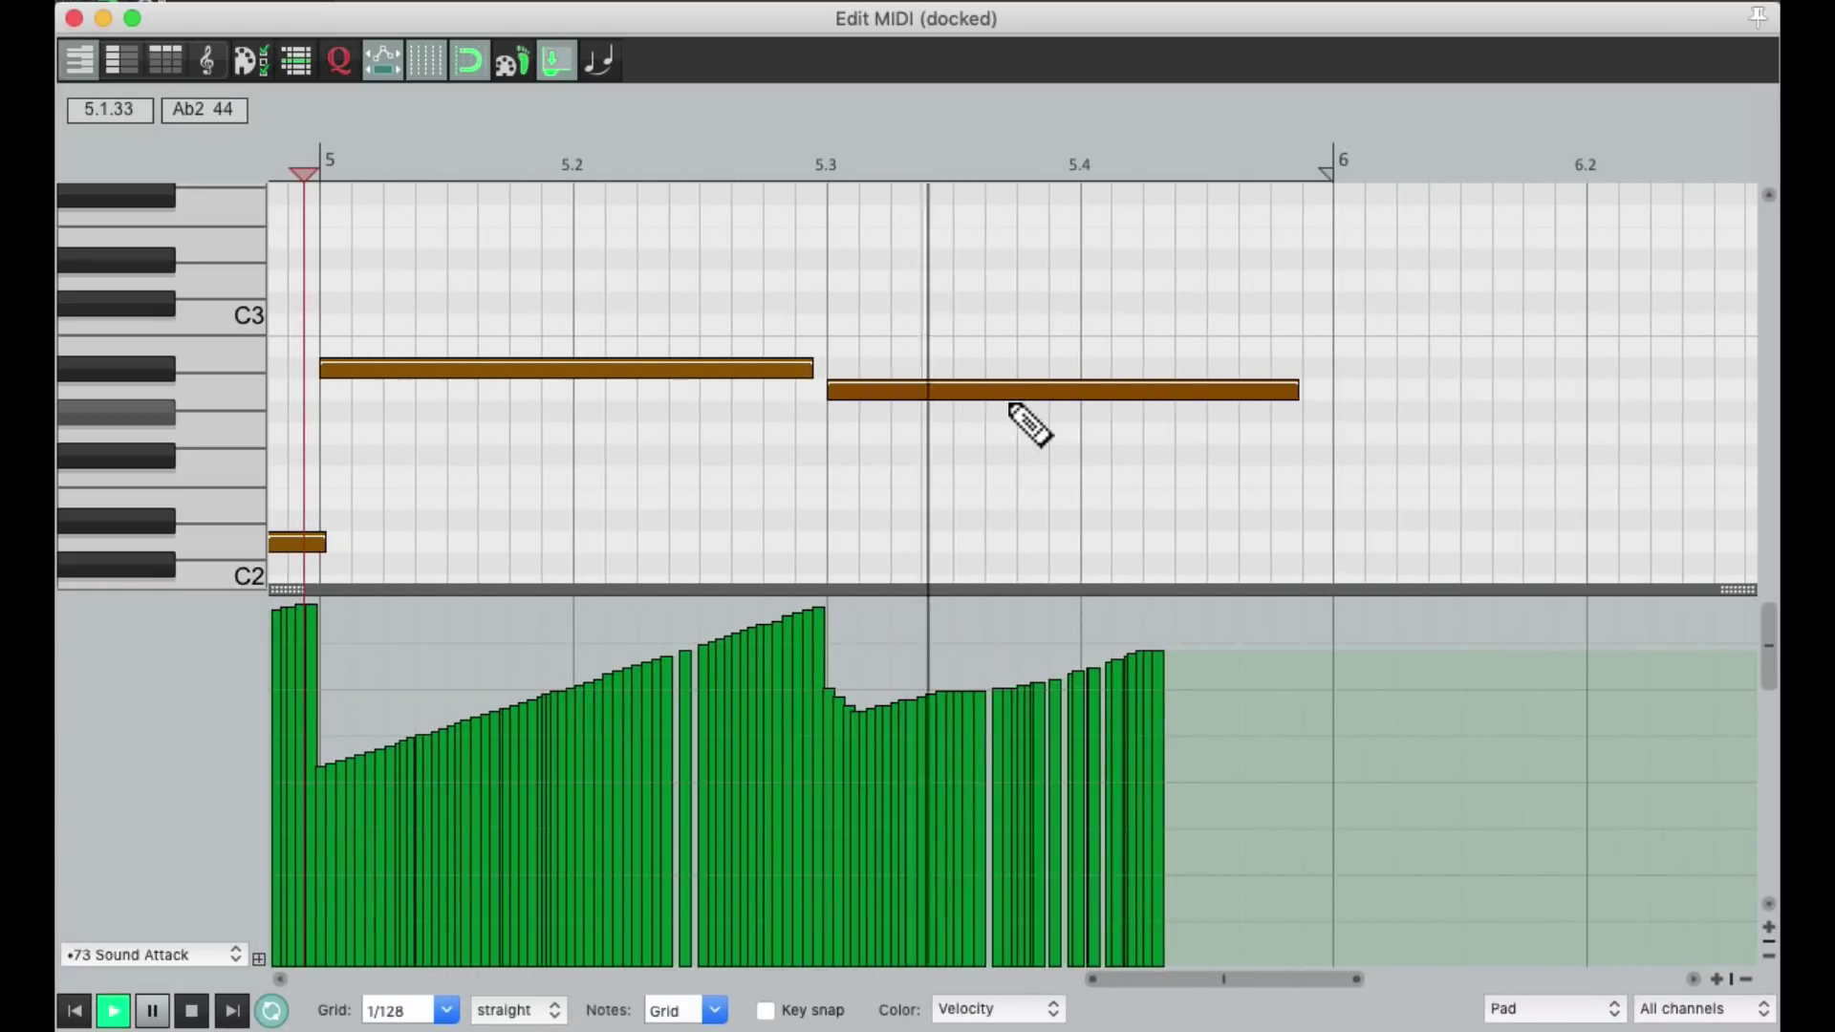
key(space)
Draw one steady CC73 ramp under the last note up to bar 6 and preview it.
mouse_move(1319, 611)
mouse_down()
mouse_move(939, 684)
mouse_move(860, 749)
mouse_up()
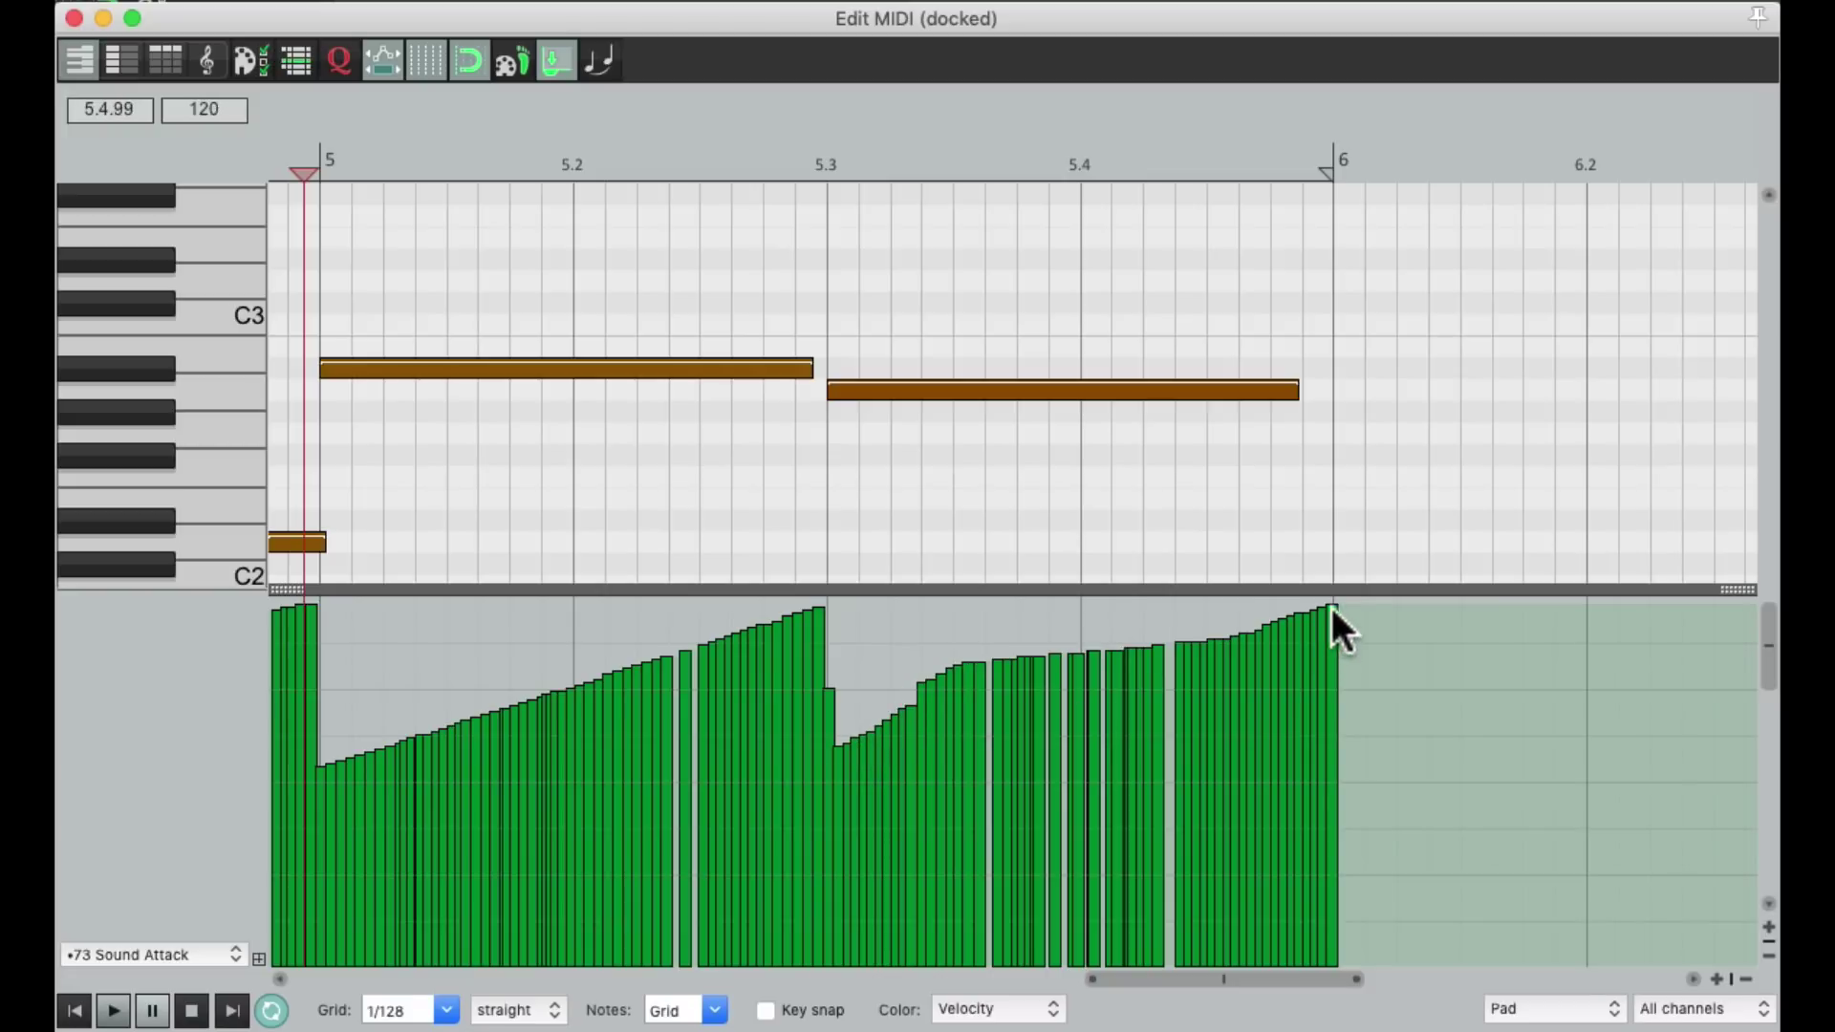
mouse_move(1333, 607)
mouse_down()
mouse_move(908, 659)
mouse_move(821, 774)
mouse_up()
key(space)
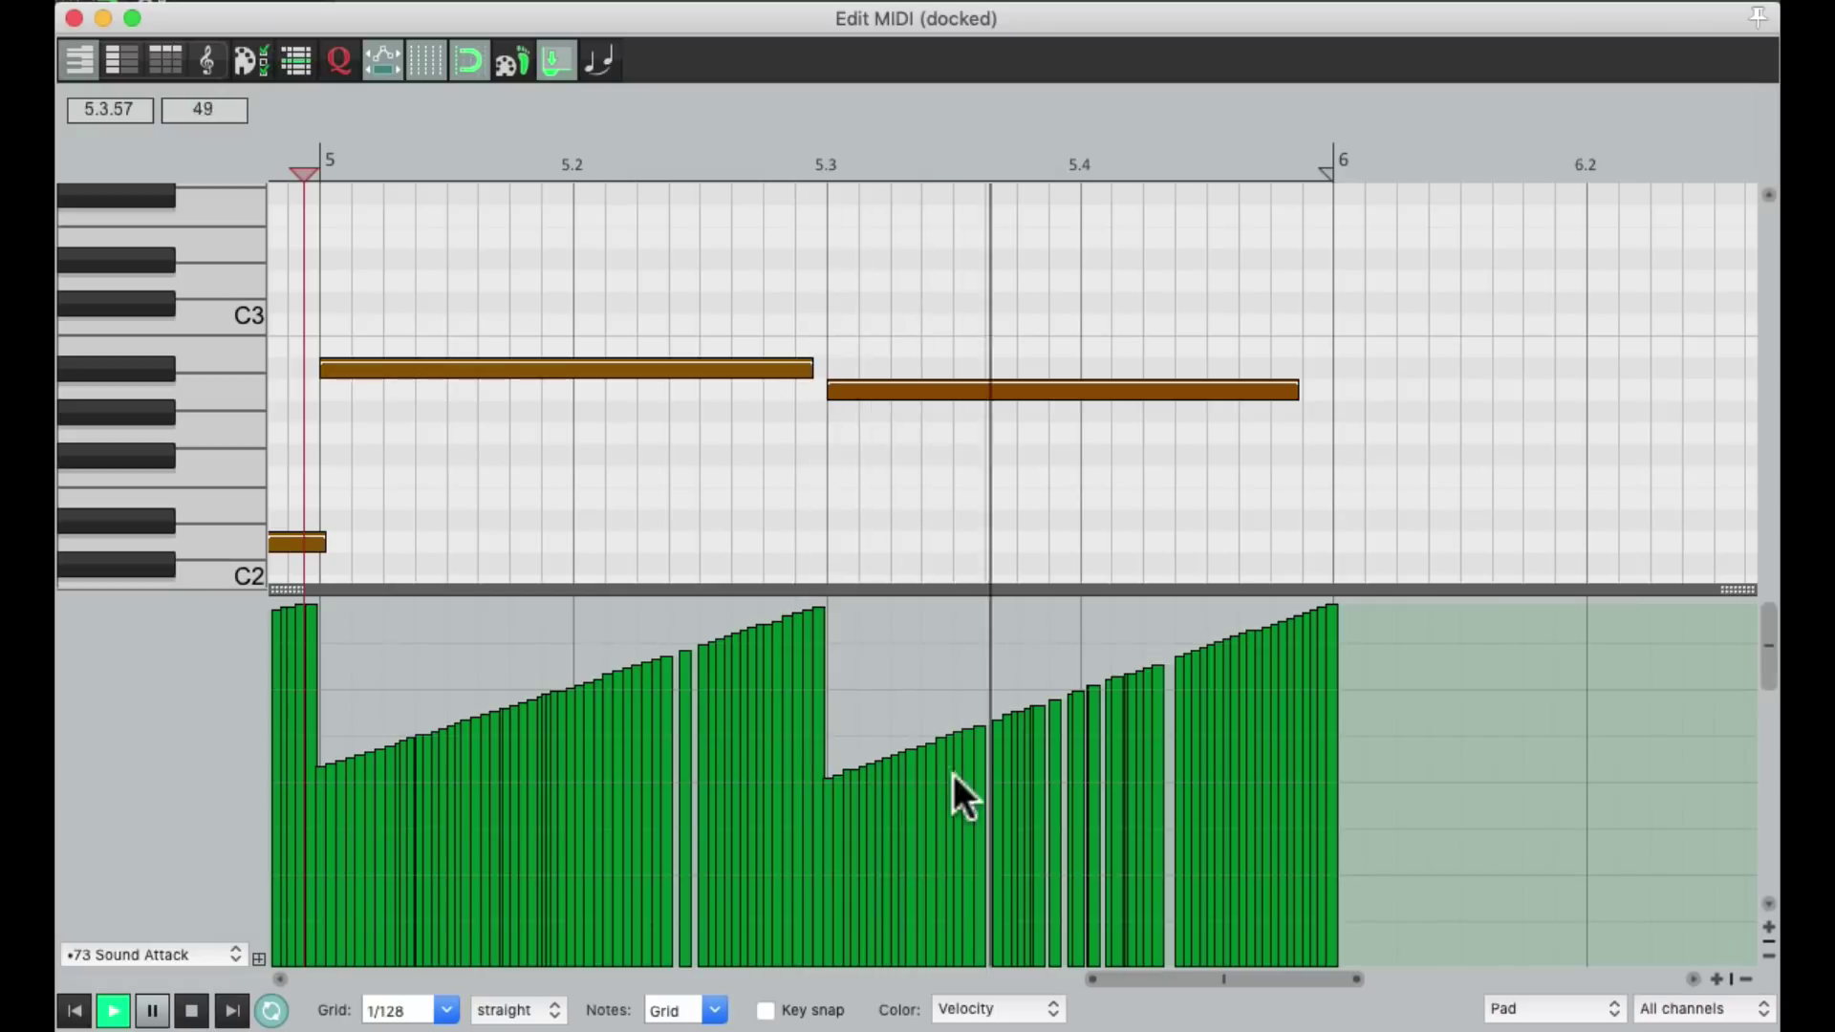
key(space)
Zoom out and play the whole ramped Pad part from bar 2.
scroll(794, 625, down, 3)
scroll(795, 623, down, 3)
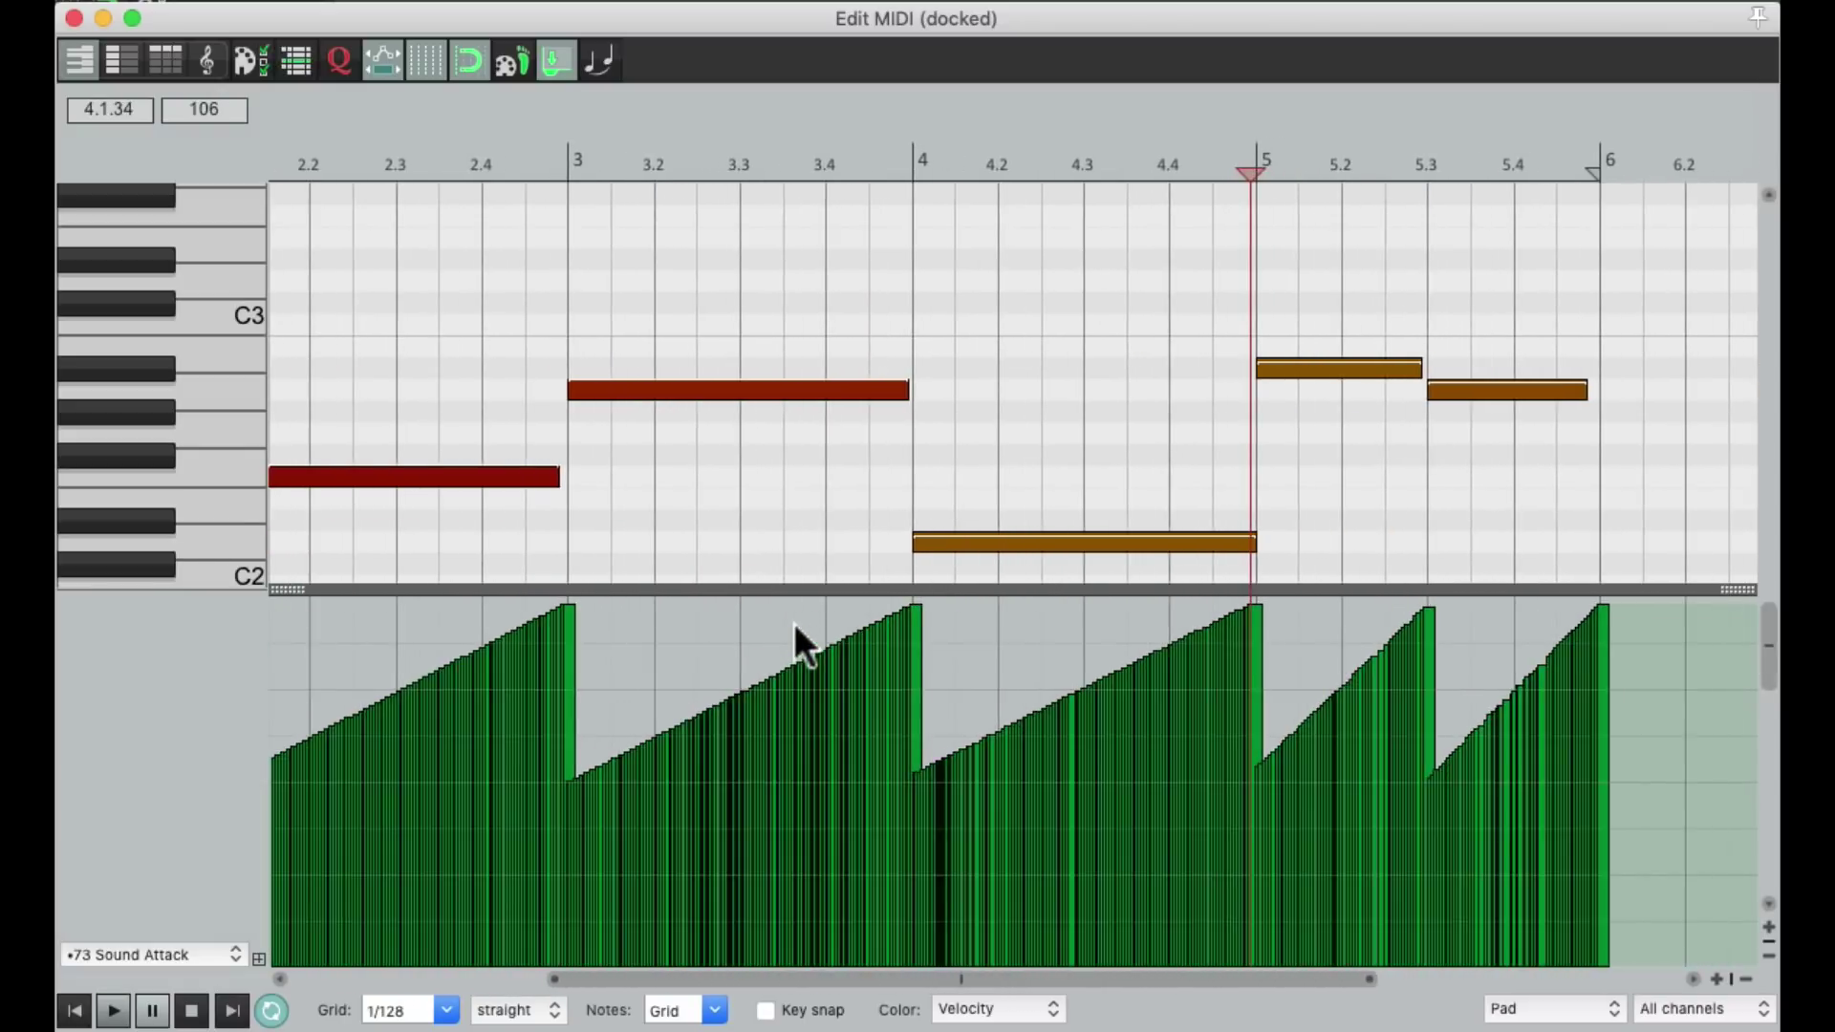
key(space)
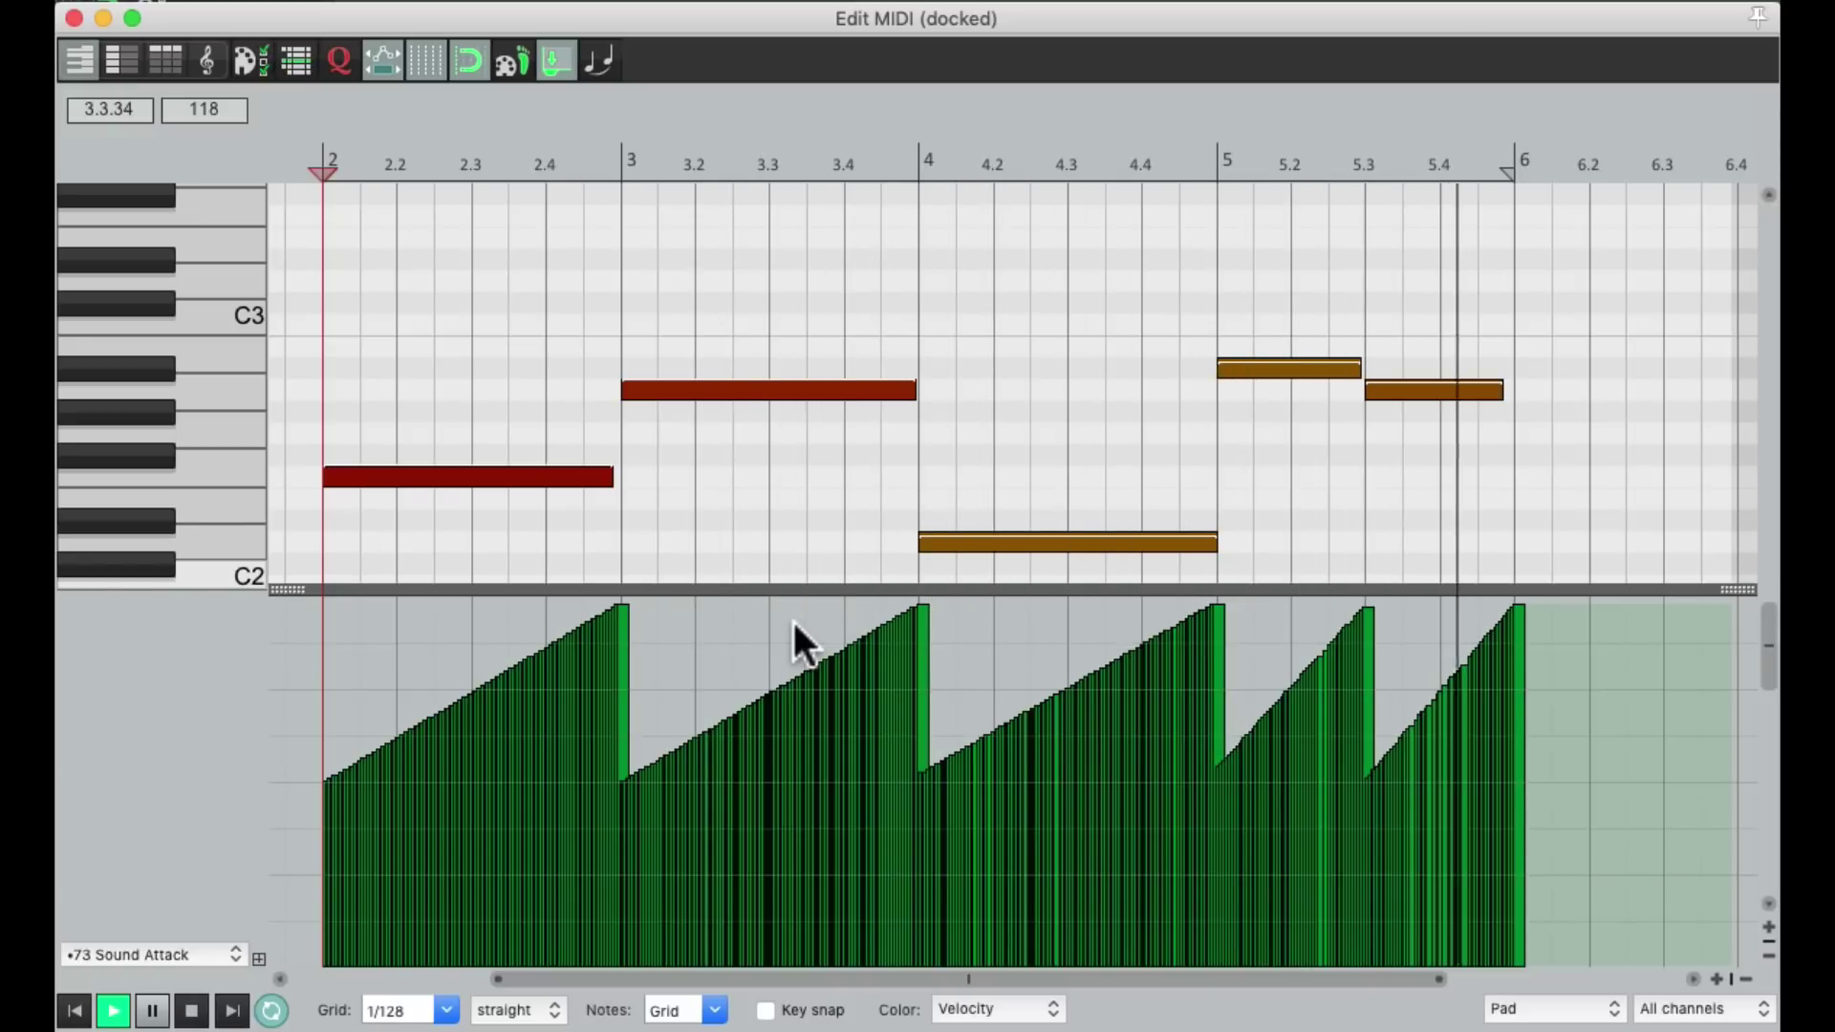
key(space)
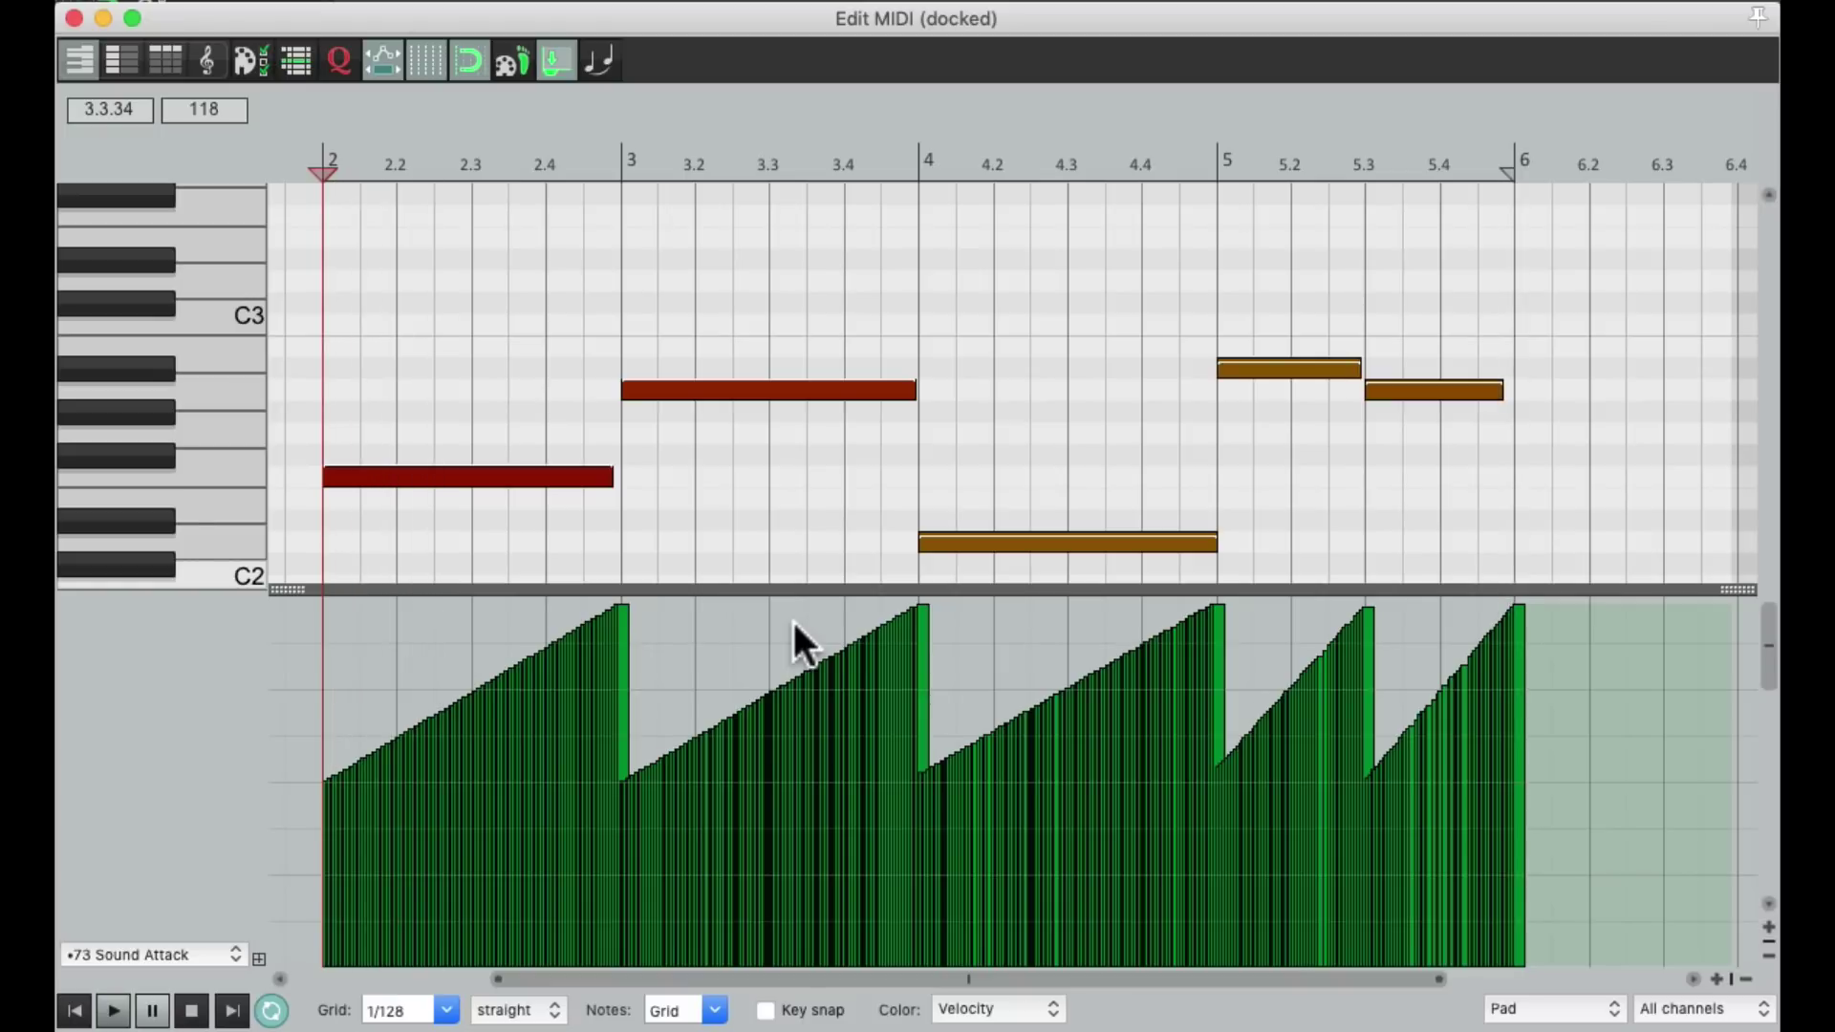
Zoom horizontally back in on the first note at bars 2–3.
scroll(336, 699, up, 3)
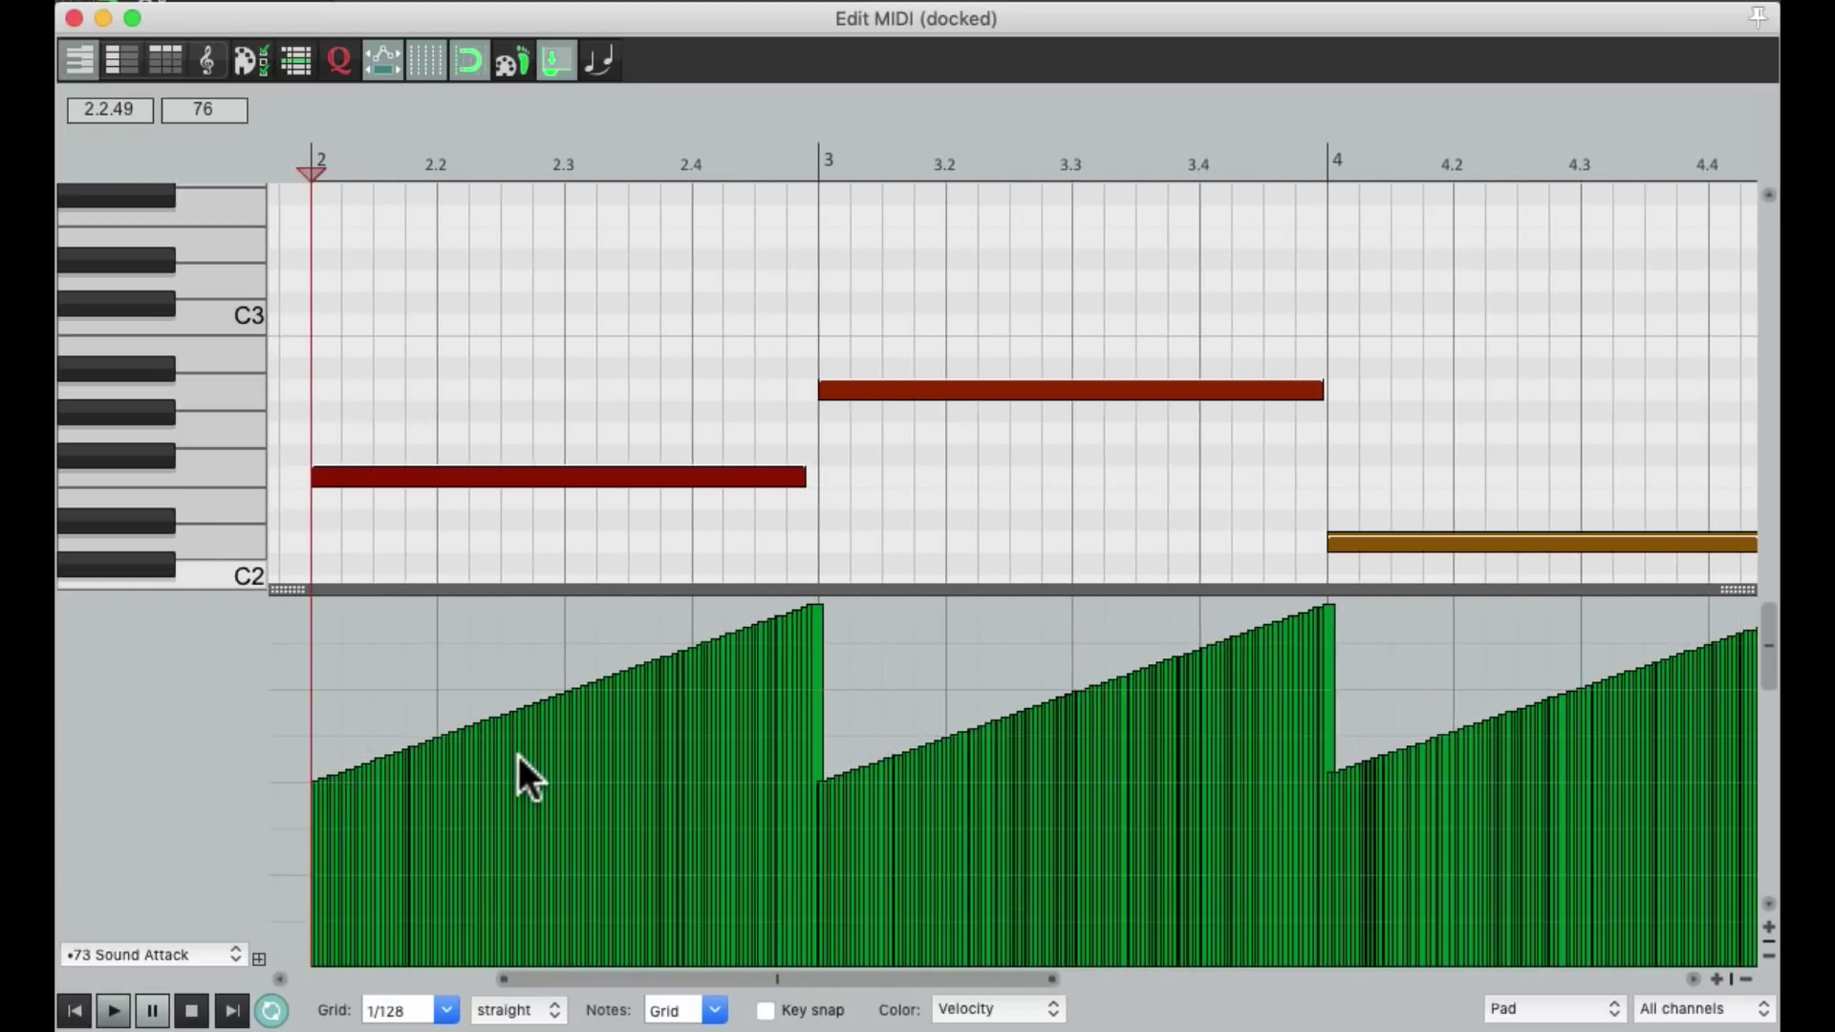
scroll(552, 751, up, 2)
scroll(745, 775, up, 2)
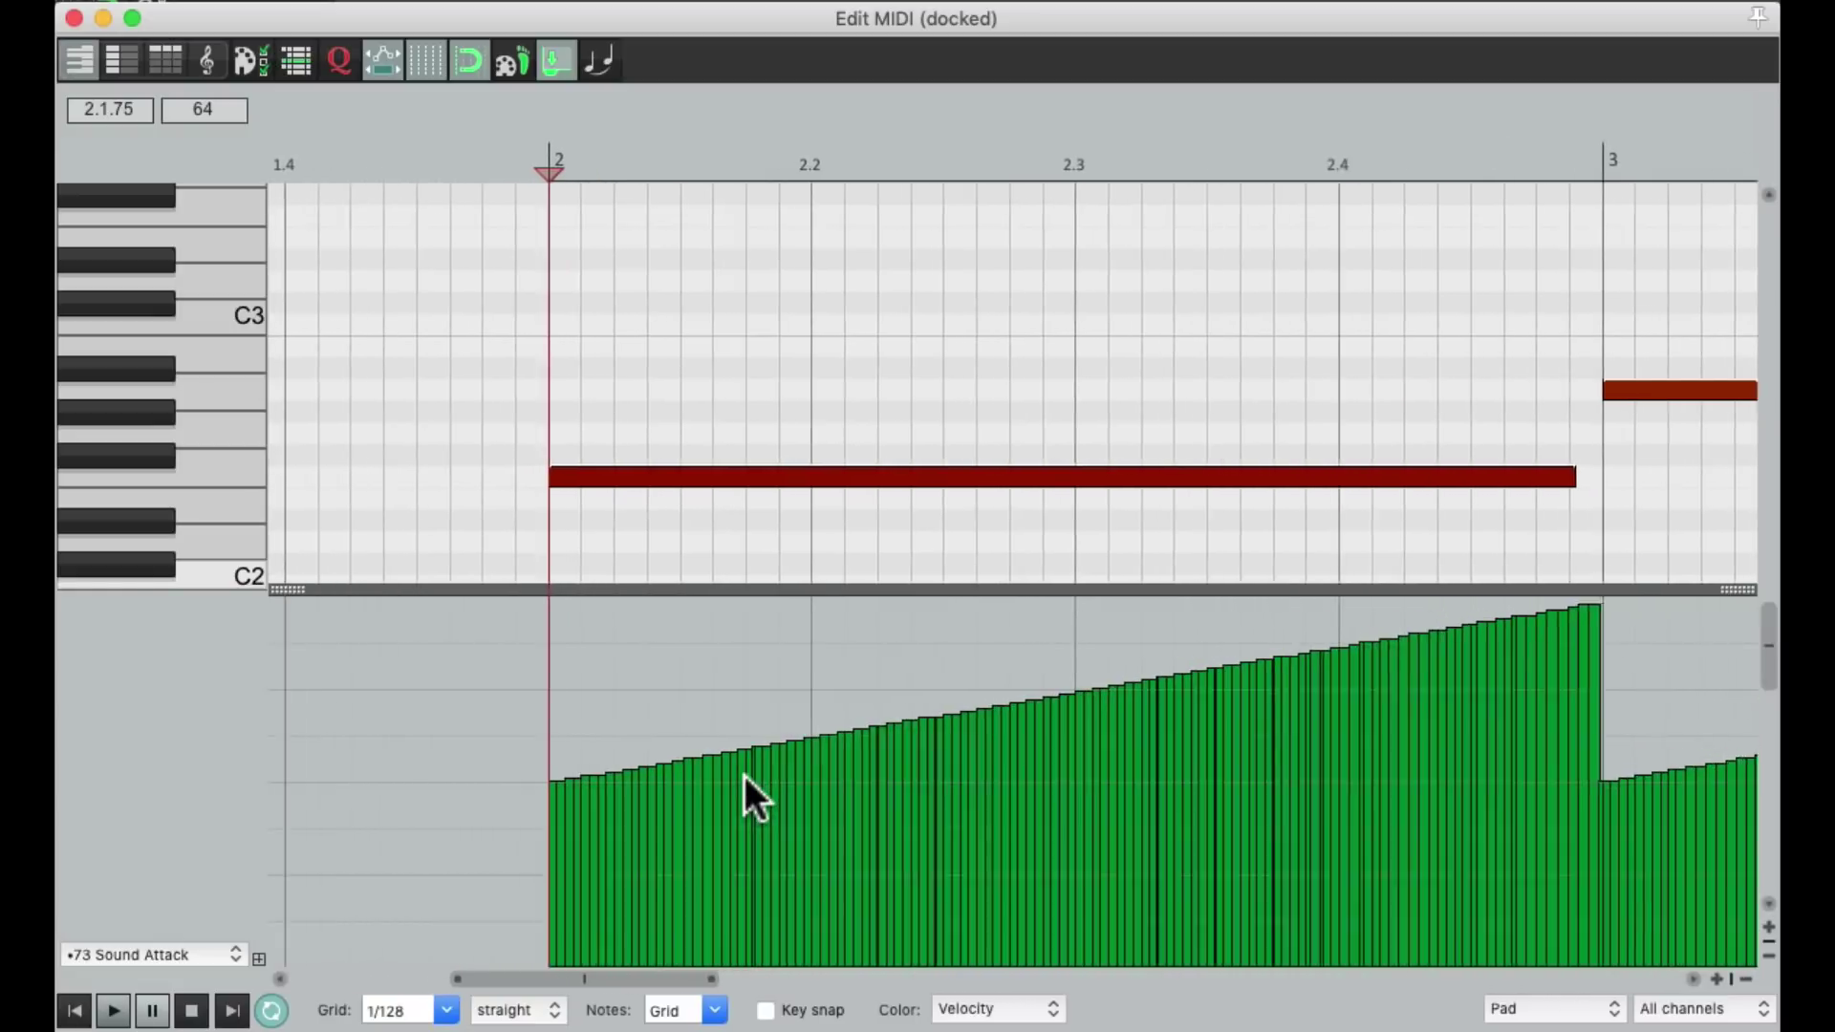
scroll(744, 776, up, 1)
scroll(905, 811, right, 3)
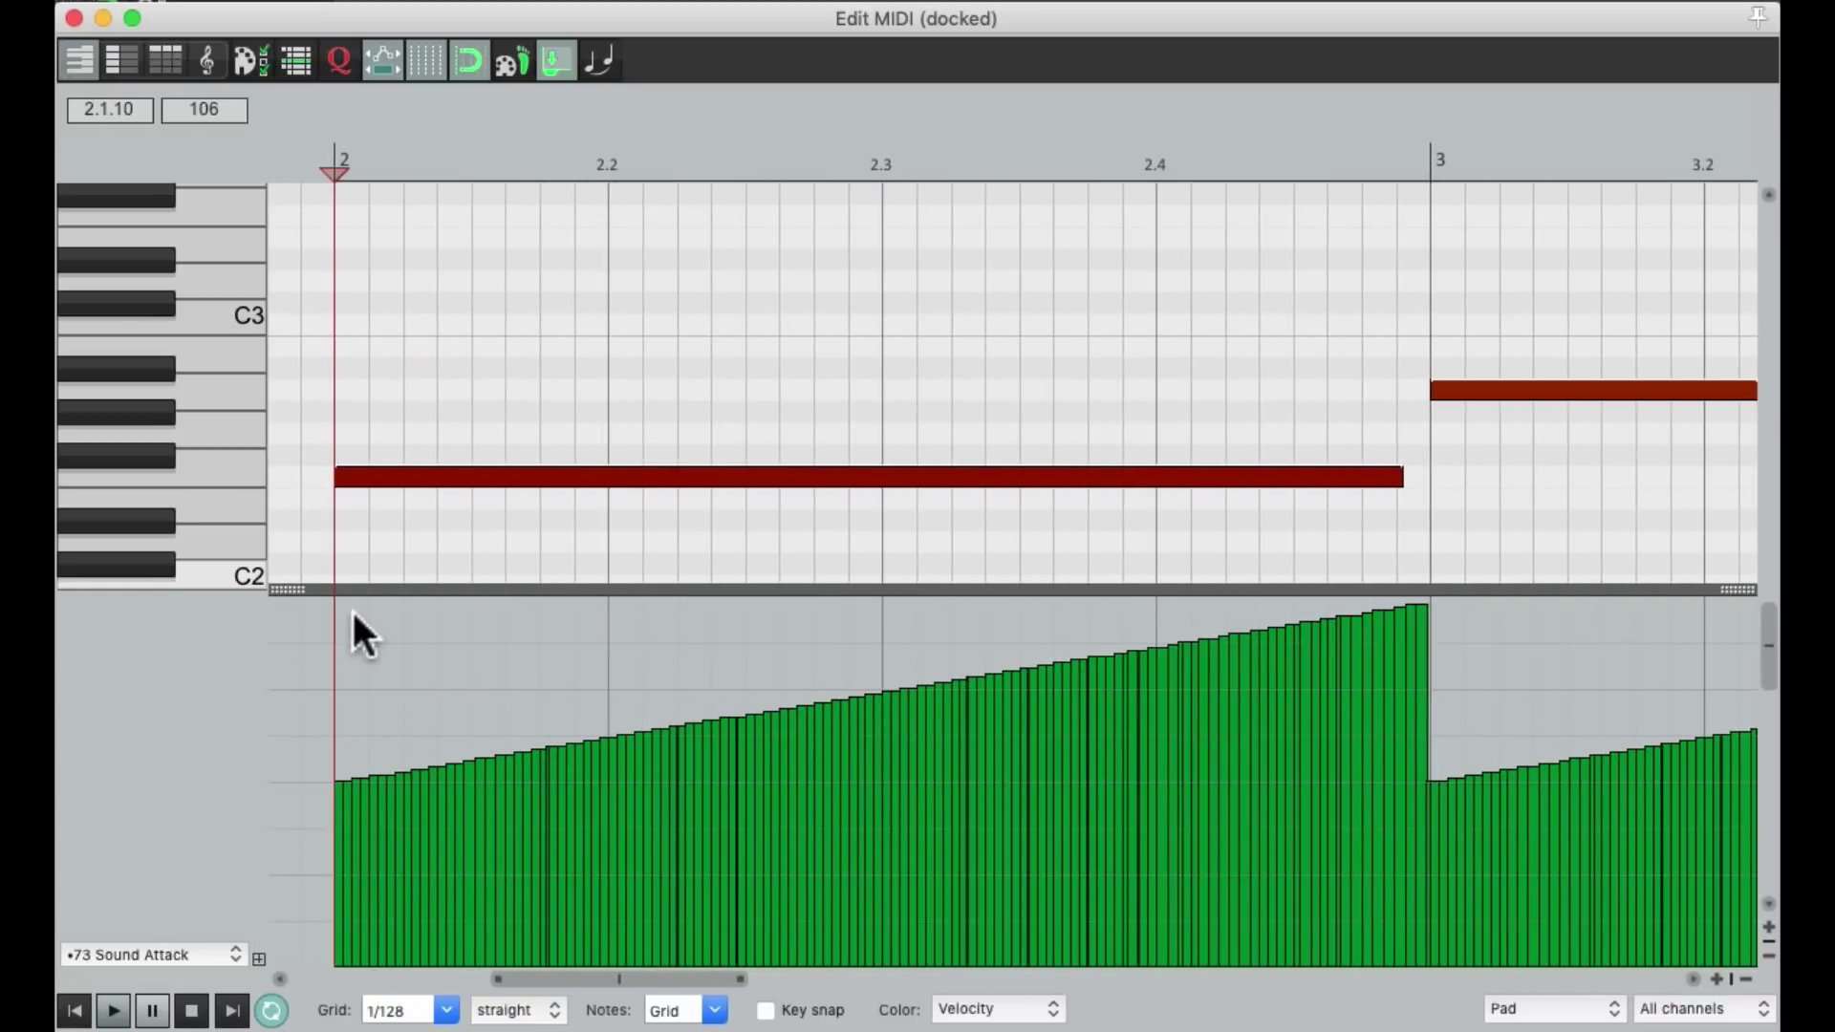
Draw a falling CC73 ramp from bar 2 to 2.3 and a rising one to bar 3.
mouse_move(346, 601)
mouse_down()
mouse_move(561, 611)
mouse_move(716, 649)
mouse_move(832, 708)
mouse_move(876, 779)
mouse_up()
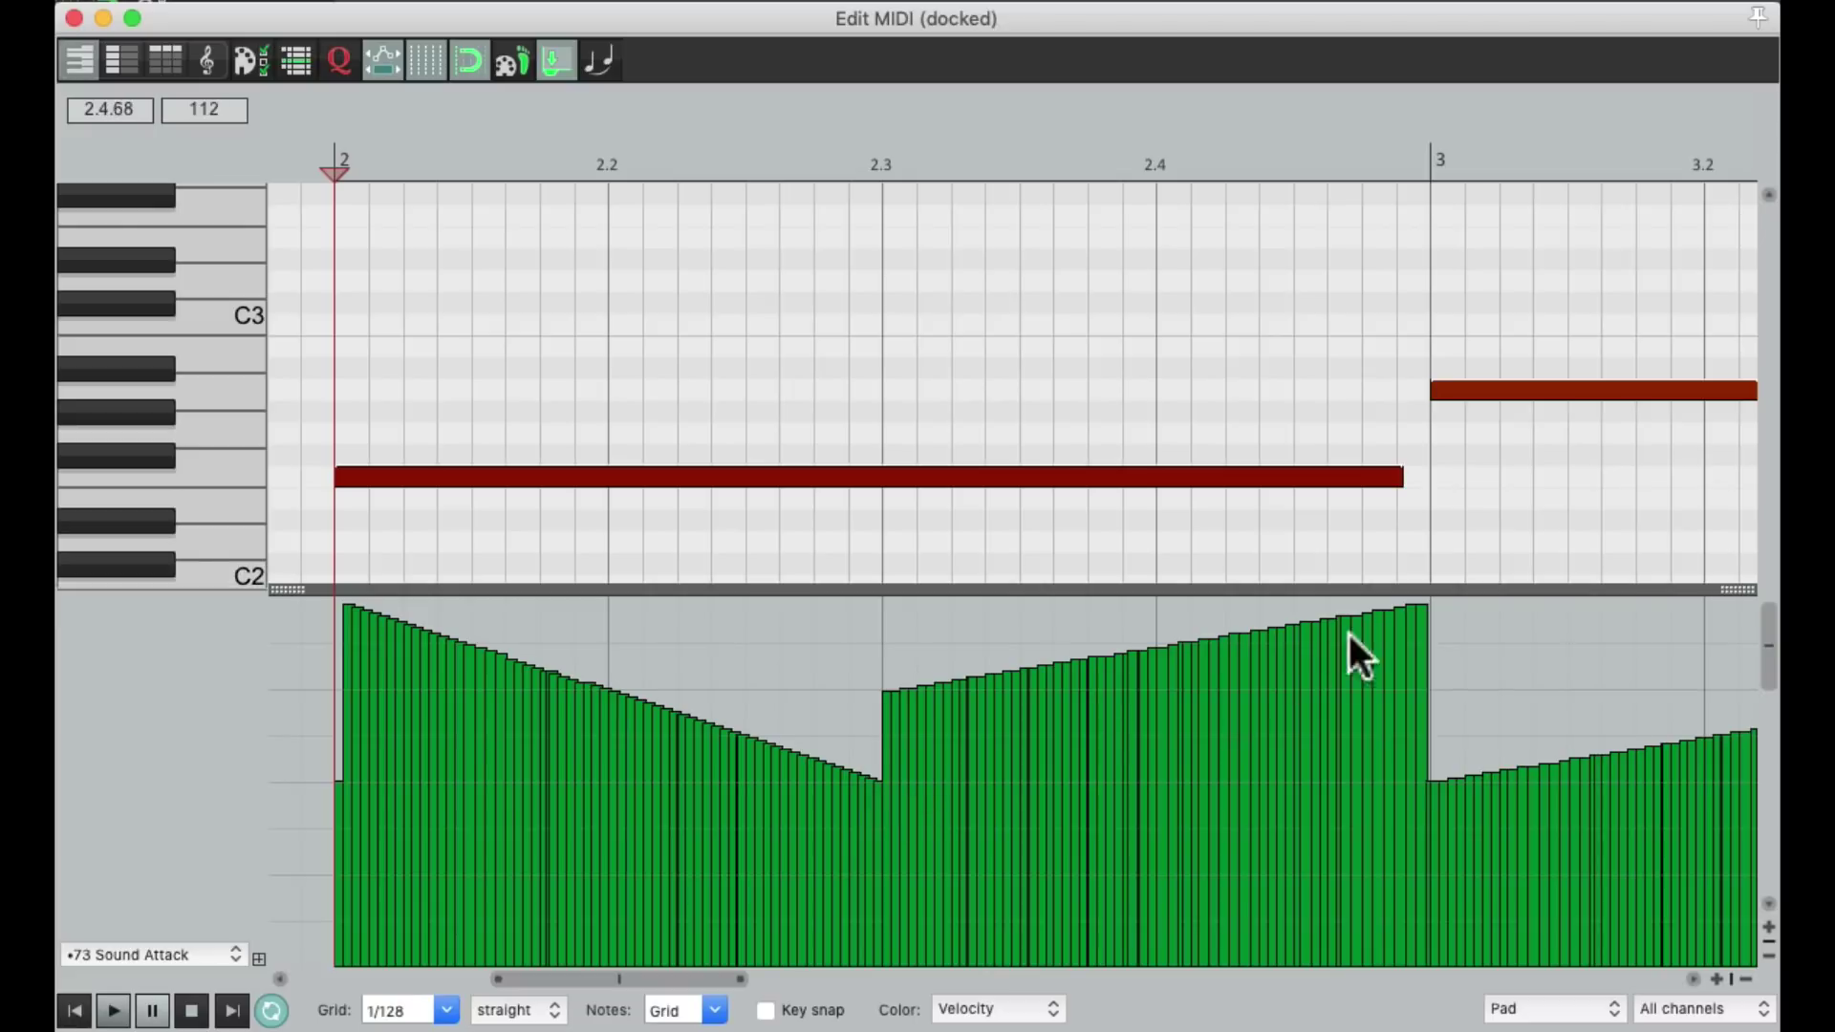
mouse_move(1416, 596)
mouse_down()
mouse_move(948, 662)
mouse_move(888, 735)
mouse_move(897, 792)
mouse_up()
key(space)
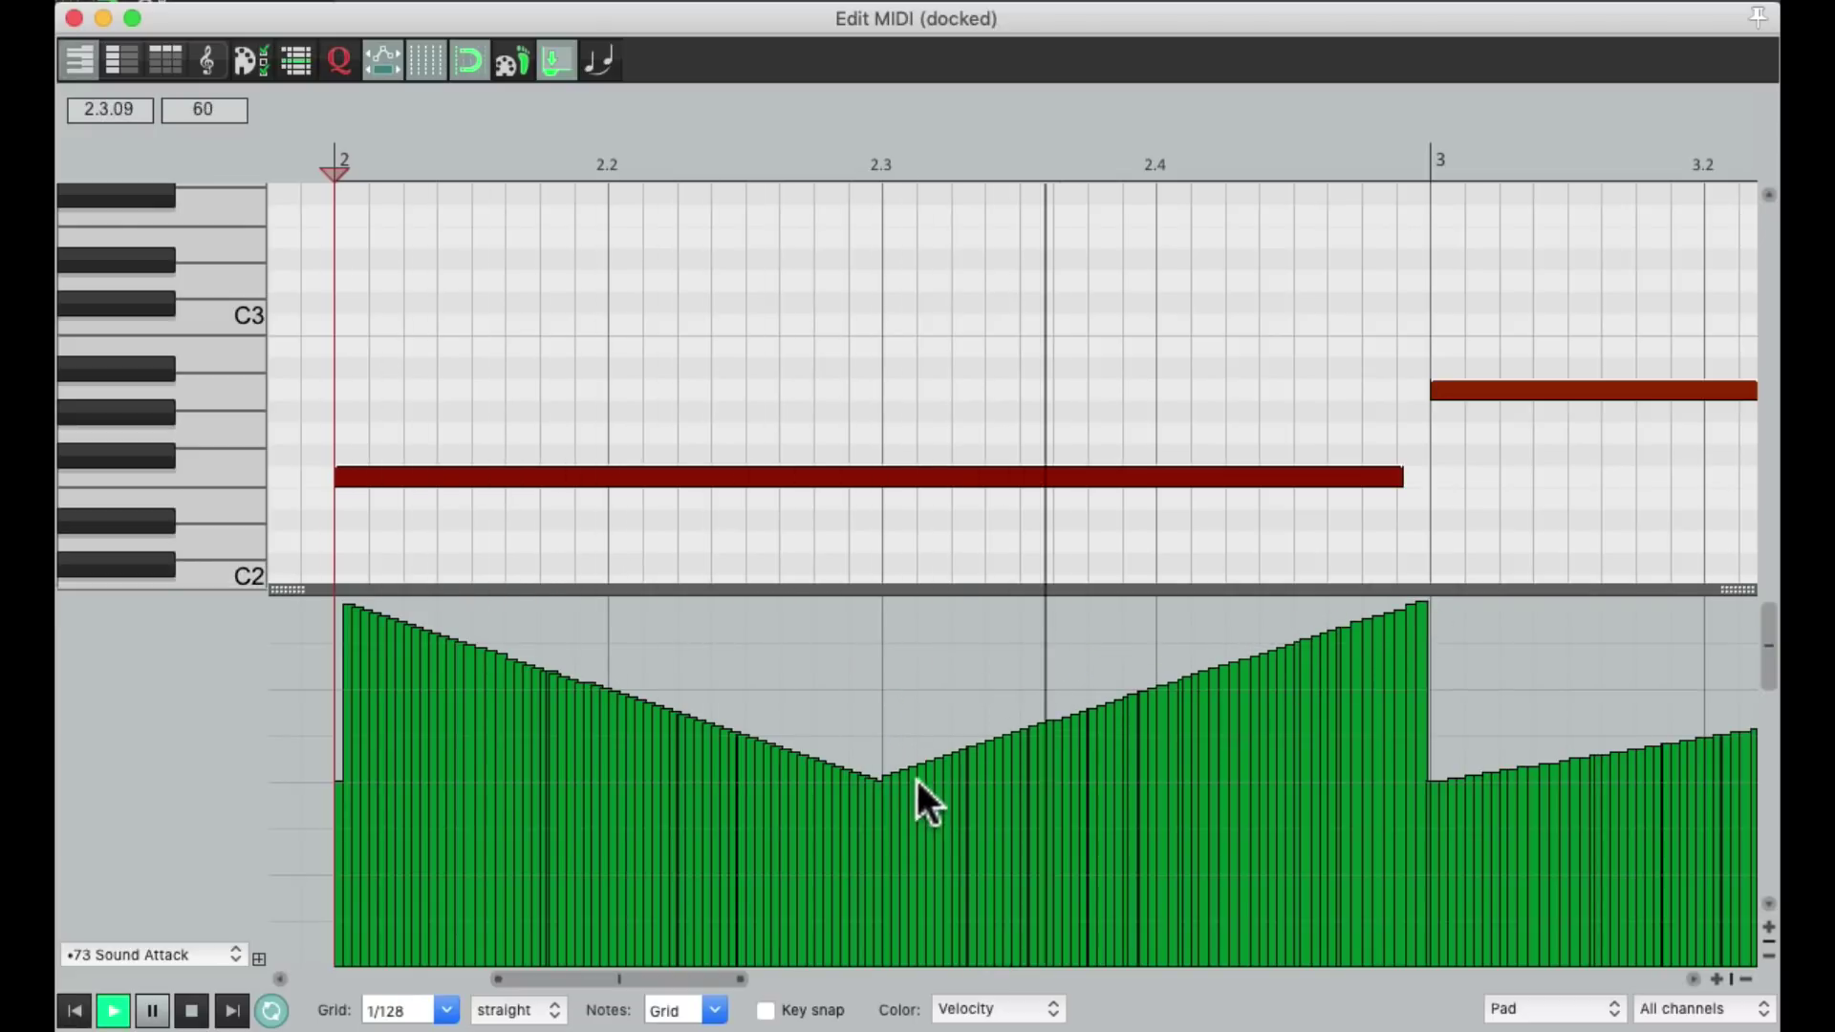
key(space)
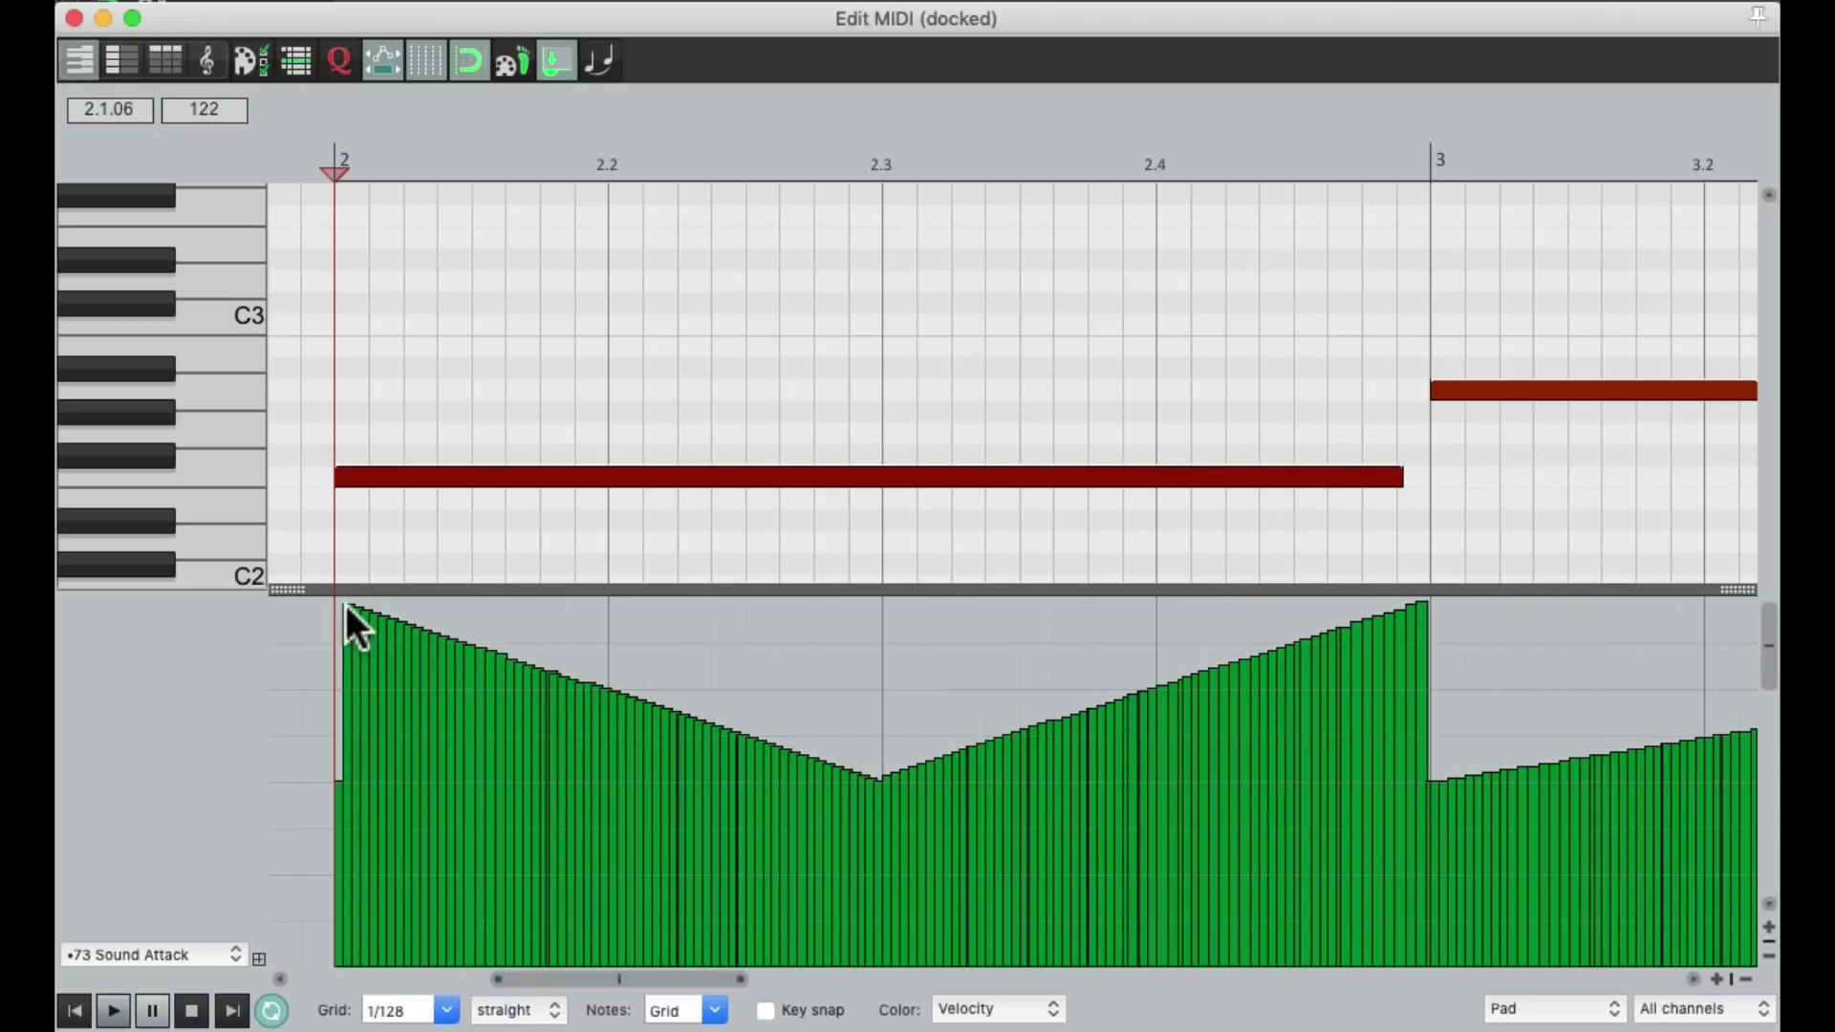
Redraw the zigzag falling from bar 2 to 2.2 and rising into bar 3, then play it.
mouse_move(342, 602)
mouse_down()
mouse_move(517, 684)
mouse_move(620, 773)
mouse_move(603, 776)
mouse_move(618, 742)
mouse_move(846, 618)
mouse_move(896, 614)
mouse_move(1155, 775)
mouse_up()
mouse_move(1438, 604)
mouse_down()
mouse_move(1240, 796)
mouse_move(1192, 816)
mouse_move(1151, 782)
mouse_up()
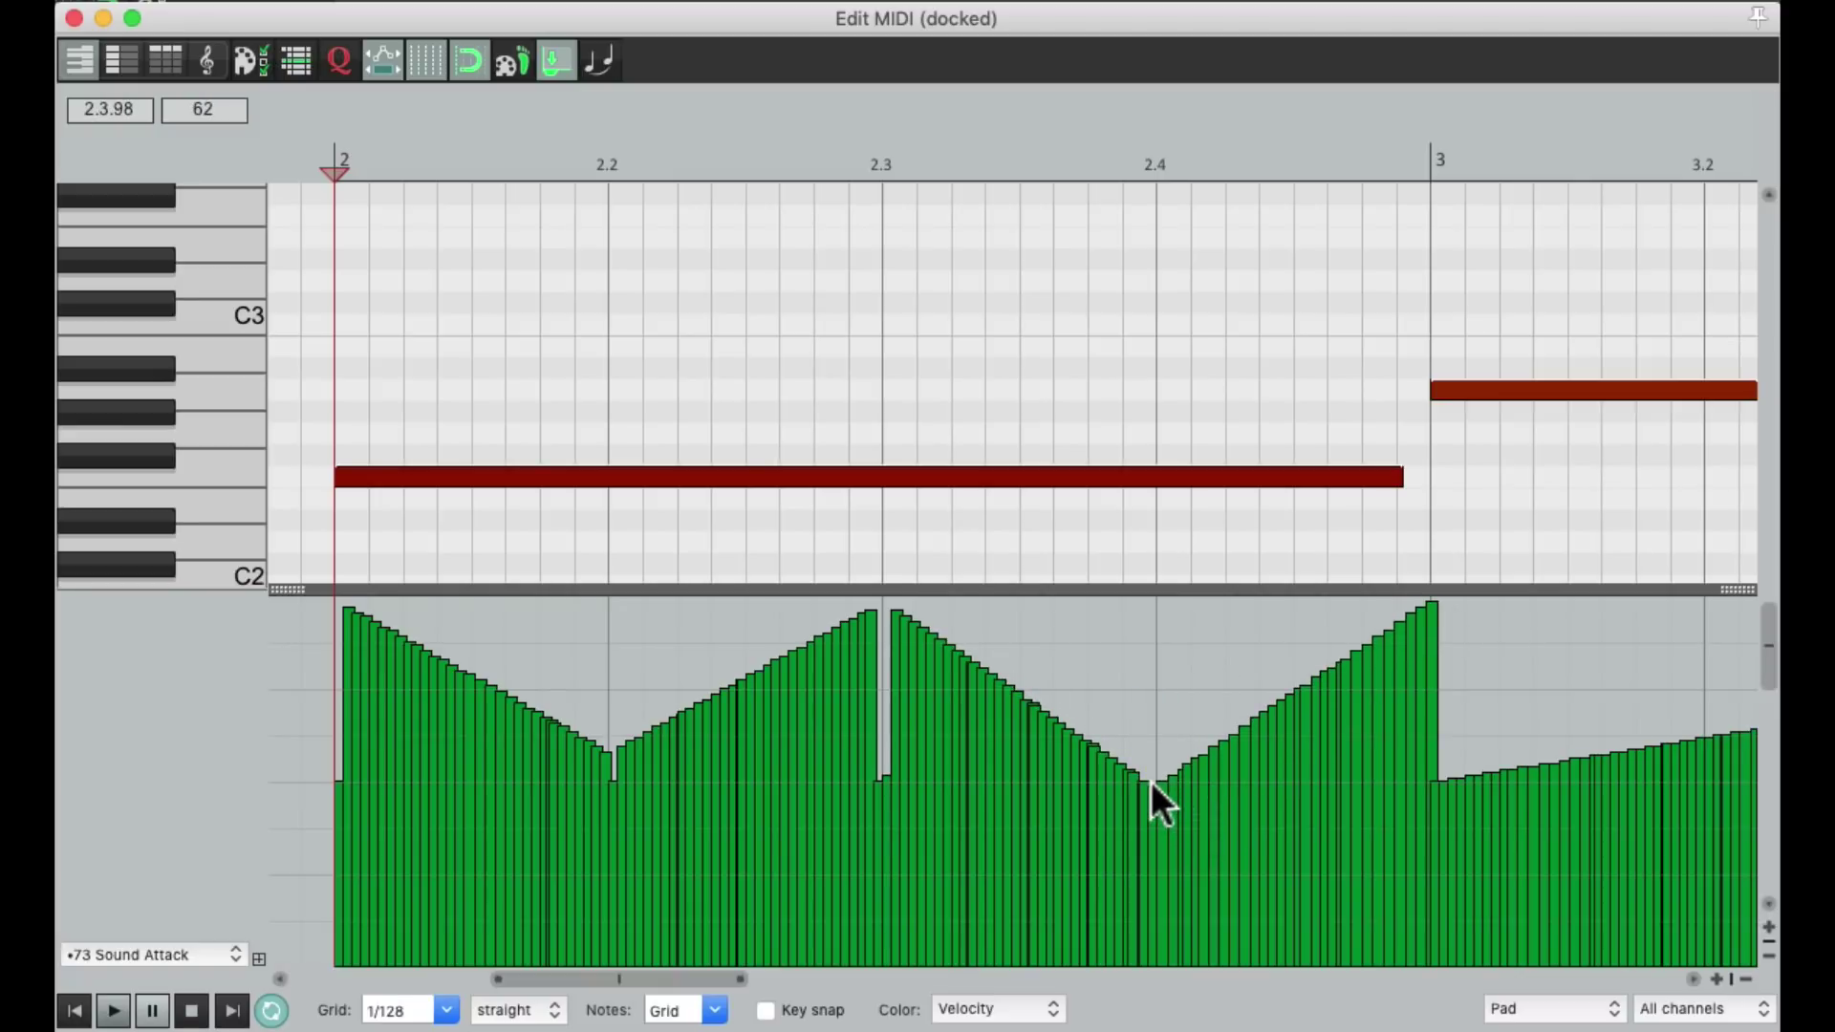
scroll(1657, 779, down, 8)
scroll(1657, 779, up, 3)
key(space)
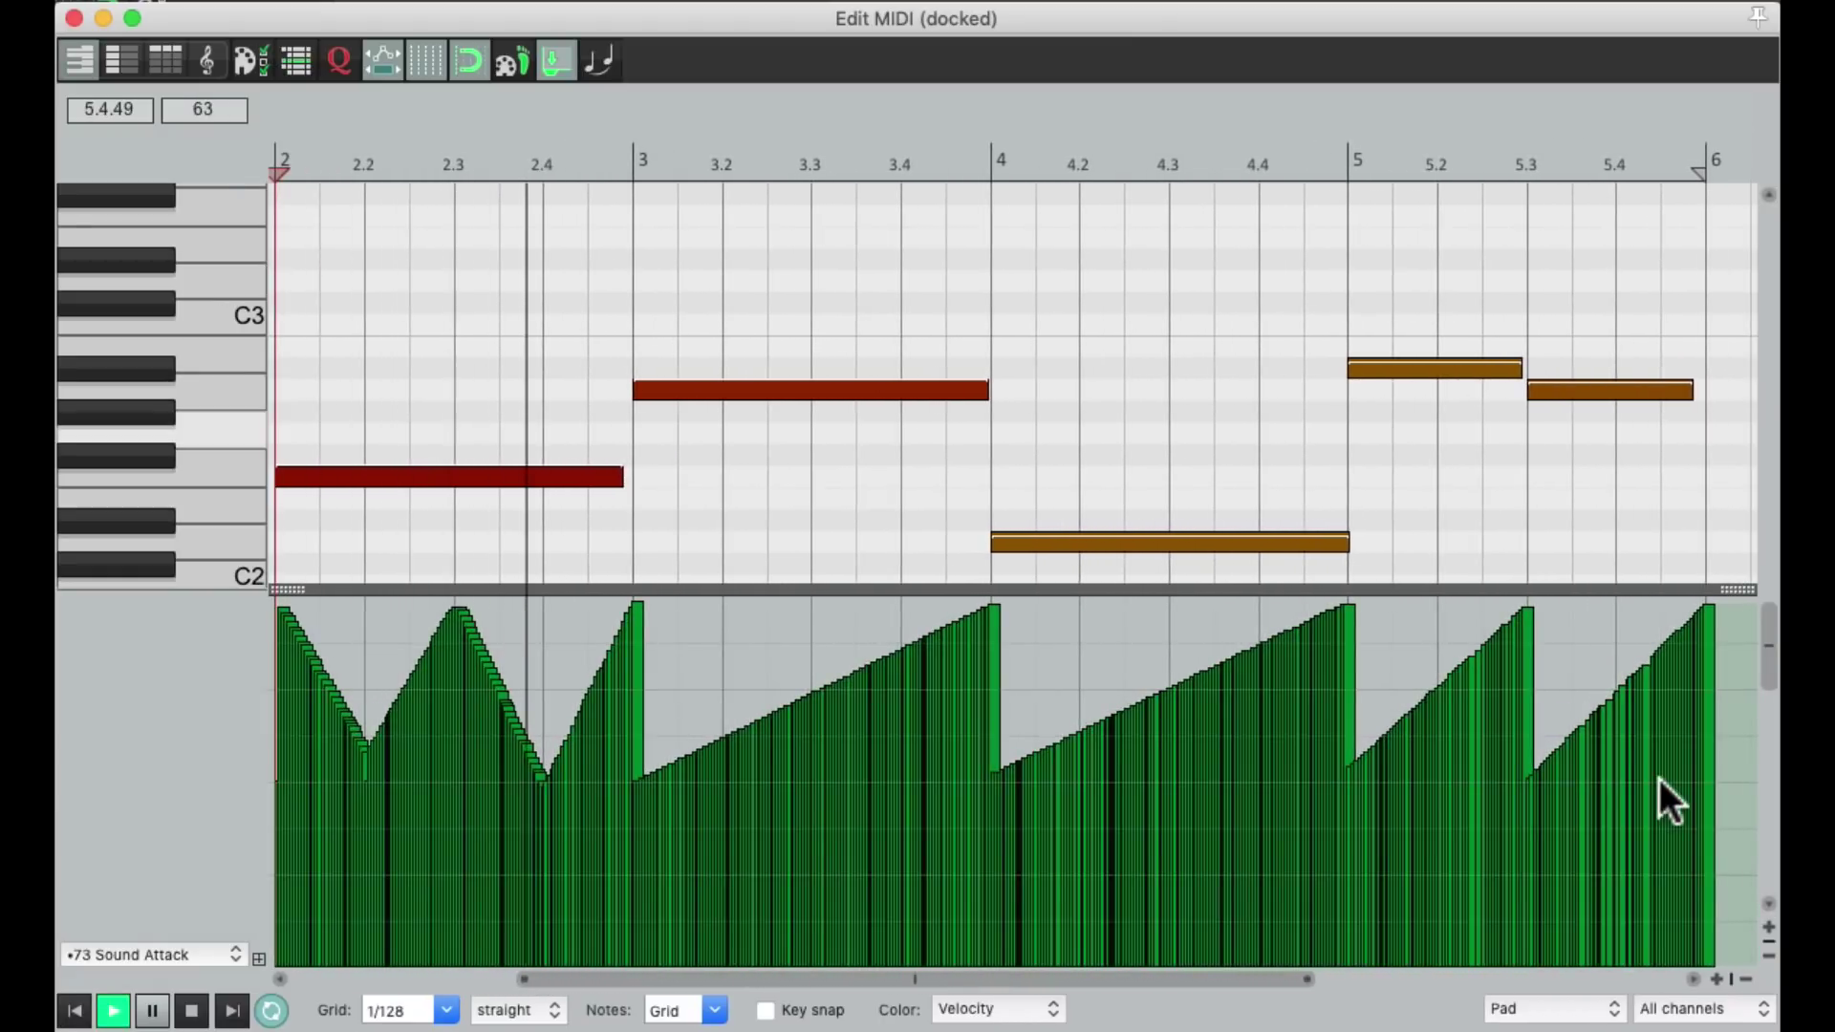